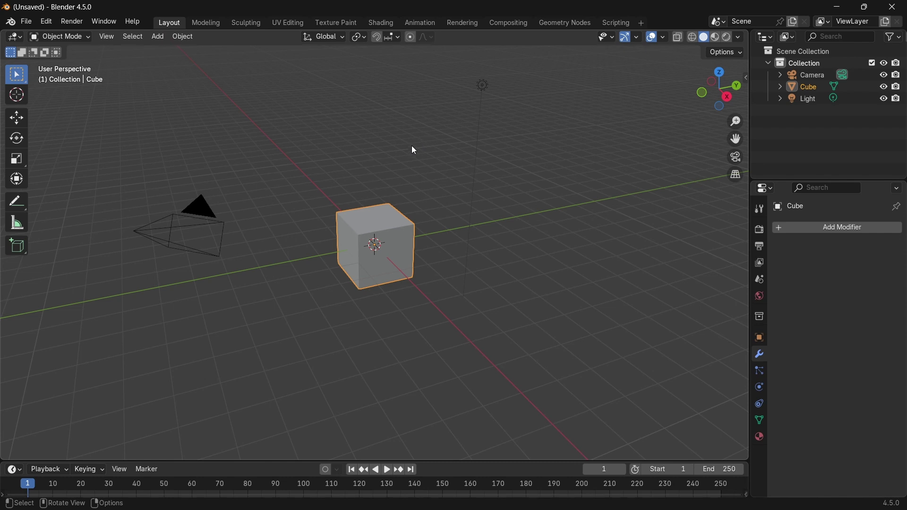
# - Draw eight straight annotation lines in different directions across the space around the cube with Annotate Line
pyautogui.click(17, 201)
pyautogui.moveTo(152, 274)
pyautogui.mouseDown()
pyautogui.moveTo(206, 135)
pyautogui.moveTo(258, 81)
pyautogui.mouseUp()
pyautogui.moveTo(279, 142); pyautogui.dragTo(477, 312)
pyautogui.moveTo(541, 161); pyautogui.dragTo(346, 438)
pyautogui.moveTo(193, 340); pyautogui.dragTo(516, 80)
pyautogui.moveTo(412, 92)
pyautogui.mouseDown()
pyautogui.moveTo(602, 251)
pyautogui.moveTo(708, 291)
pyautogui.moveTo(420, 437)
pyautogui.mouseUp()
pyautogui.moveTo(40, 303)
pyautogui.mouseDown()
pyautogui.moveTo(340, 410)
pyautogui.moveTo(354, 367)
pyautogui.mouseUp()
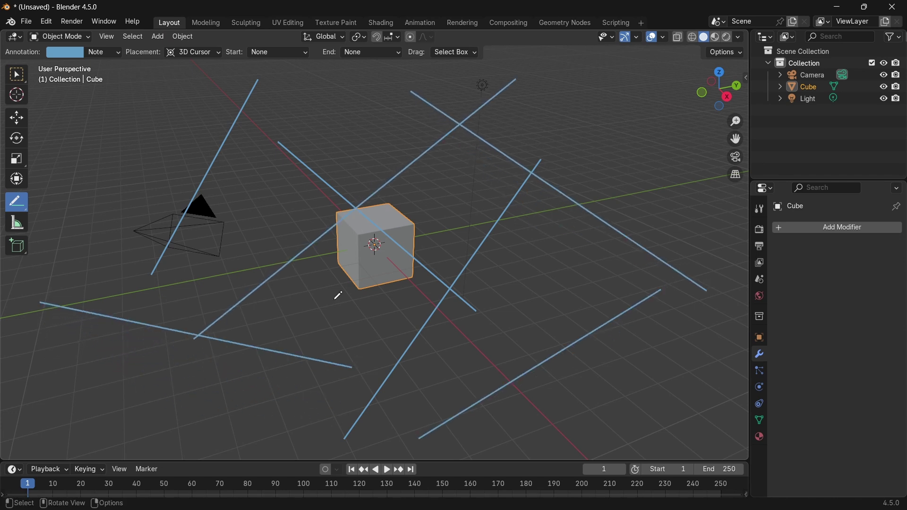
pyautogui.moveTo(109, 99); pyautogui.dragTo(248, 250)
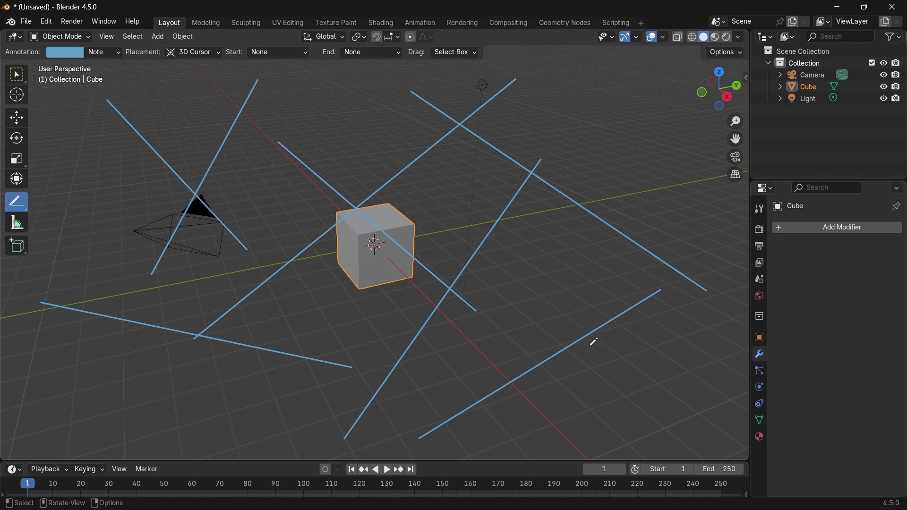
# - Add arrowheads near both ends of the foreground annotation line so it points in two opposite directions
pyautogui.moveTo(610, 322)
pyautogui.mouseDown()
pyautogui.moveTo(577, 329)
pyautogui.moveTo(602, 333)
pyautogui.moveTo(600, 340)
pyautogui.mouseUp()
pyautogui.moveTo(452, 419); pyautogui.dragTo(489, 377)
pyautogui.moveTo(452, 420); pyautogui.dragTo(501, 419)
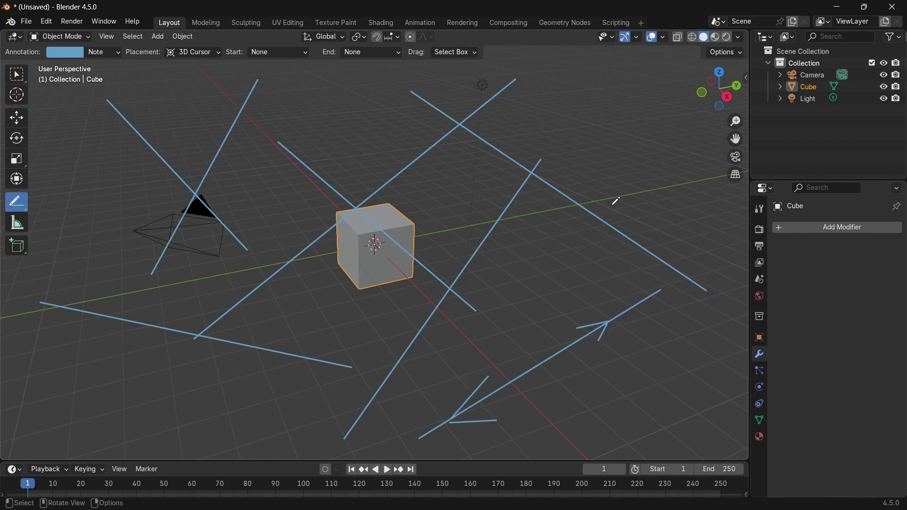
# - Mark the foreground line's two arrowheads with annotated plus and minus signs
pyautogui.moveTo(670, 190)
pyautogui.mouseDown(button='middle')
pyautogui.moveTo(644, 186)
pyautogui.moveTo(491, 247)
pyautogui.mouseUp(button='middle')
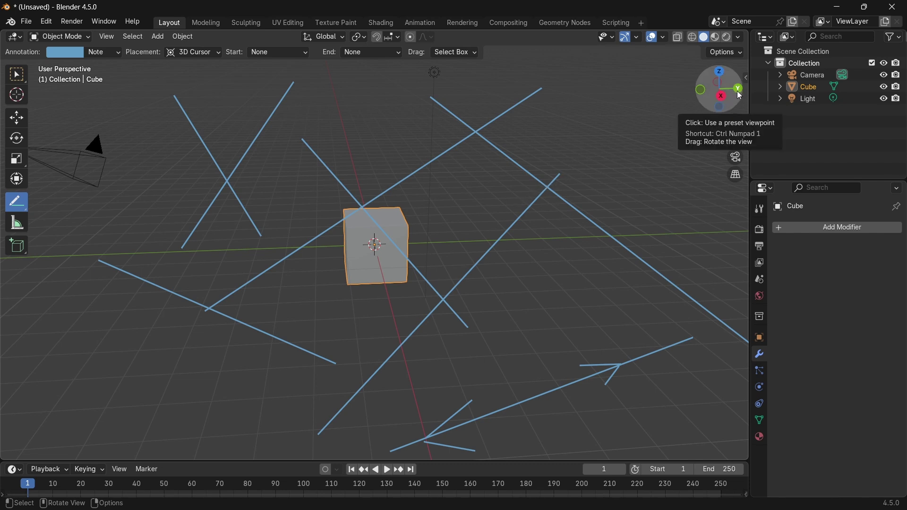
pyautogui.moveTo(704, 97)
pyautogui.mouseDown()
pyautogui.moveTo(543, 148)
pyautogui.moveTo(609, 143)
pyautogui.mouseUp()
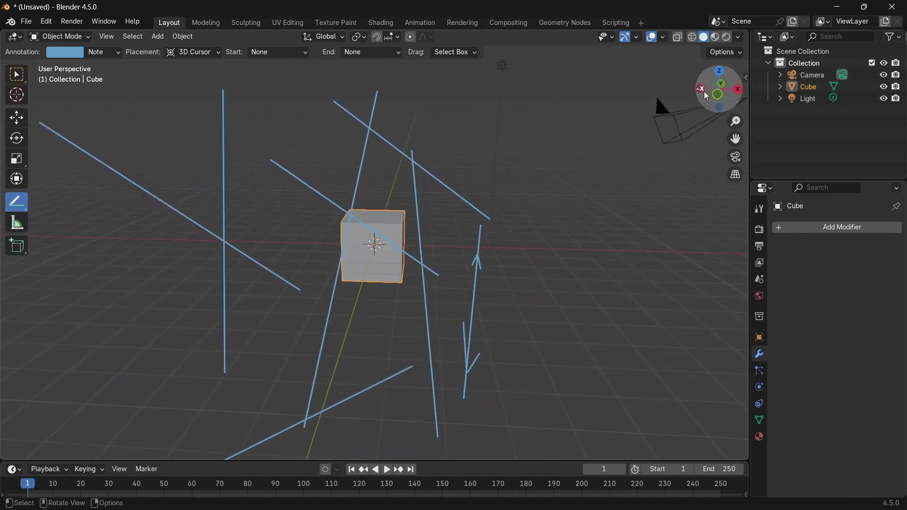
pyautogui.moveTo(726, 81); pyautogui.dragTo(526, 253)
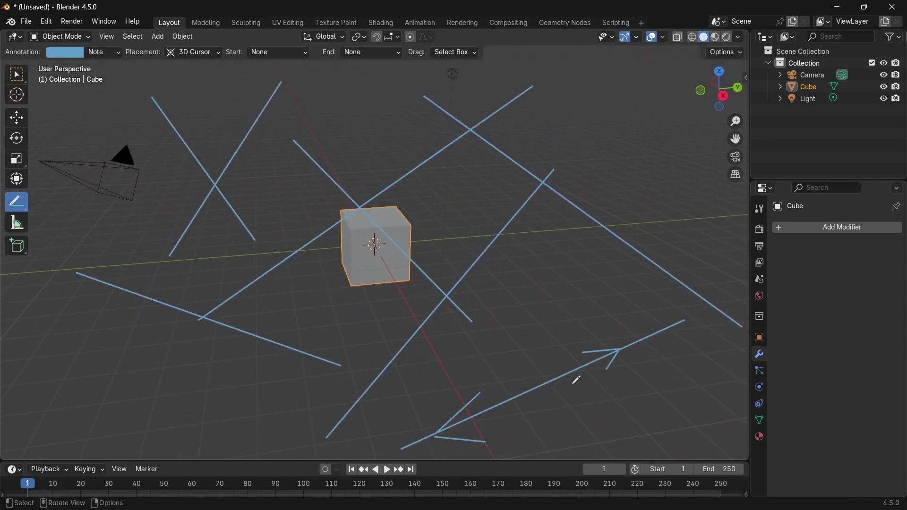
pyautogui.moveTo(582, 313)
pyautogui.mouseDown()
pyautogui.moveTo(592, 327)
pyautogui.moveTo(573, 326)
pyautogui.mouseUp()
pyautogui.moveTo(435, 390); pyautogui.dragTo(415, 402)
pyautogui.keyDown('shift'); pyautogui.moveTo(513, 320); pyautogui.dragTo(512, 280, button='middle'); pyautogui.keyUp('shift')
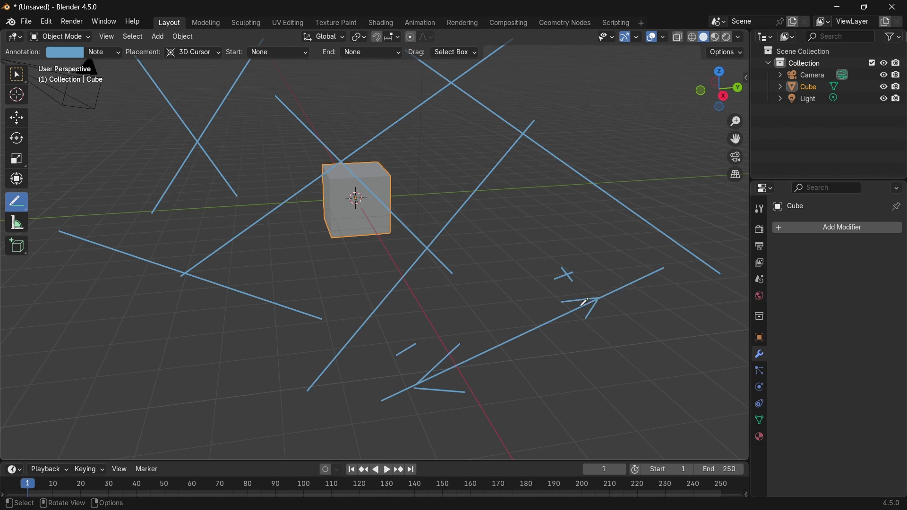
pyautogui.moveTo(571, 304)
pyautogui.mouseDown()
pyautogui.moveTo(631, 263)
pyautogui.moveTo(774, 126)
pyautogui.moveTo(782, 152)
pyautogui.moveTo(667, 232)
pyautogui.mouseUp()
# - Erase all annotation strokes with the Annotate Eraser and return to the selection tool
pyautogui.click(16, 202)
pyautogui.click(80, 280)
pyautogui.moveTo(81, 284)
pyautogui.mouseDown()
pyautogui.moveTo(199, 241)
pyautogui.moveTo(574, 233)
pyautogui.moveTo(342, 222)
pyautogui.moveTo(567, 242)
pyautogui.mouseUp()
pyautogui.moveTo(442, 213)
pyautogui.keyDown('shift'); pyautogui.mouseDown(button='middle')
pyautogui.moveTo(480, 286)
pyautogui.moveTo(469, 290)
pyautogui.mouseUp(button='middle'); pyautogui.keyUp('shift')
pyautogui.click(15, 76)
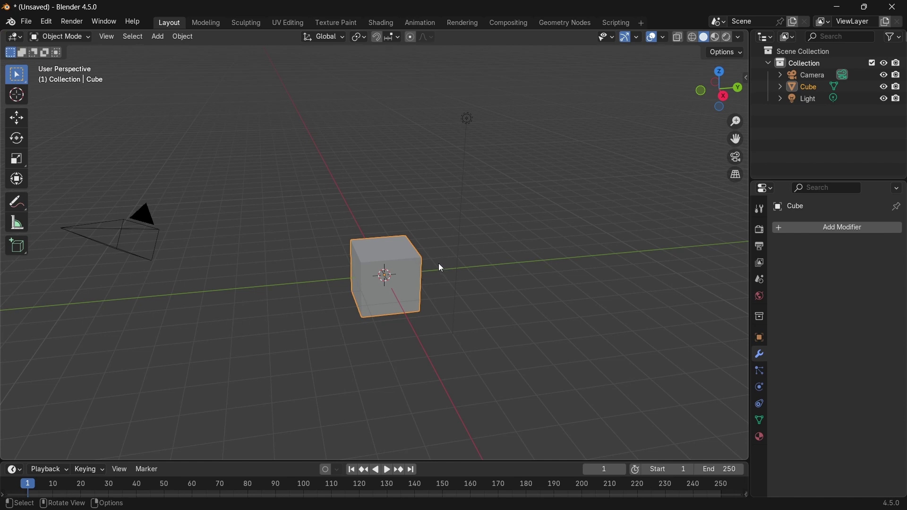
# - Hide the default cube and add a plane mesh at the 3D cursor
pyautogui.scroll(5, 426, 260)
pyautogui.scroll(-3, 416, 263)
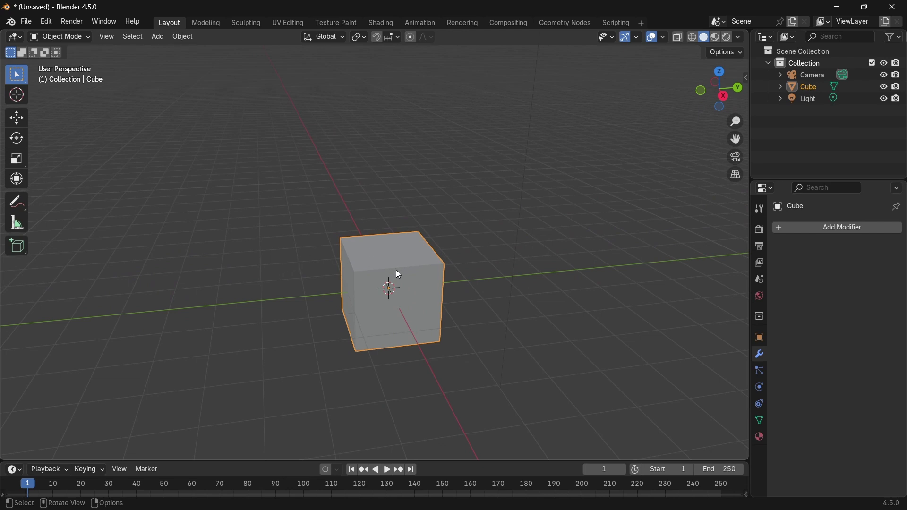
pyautogui.press('h')
pyautogui.hotkey('shift', 'a')
pyautogui.moveTo(378, 271)
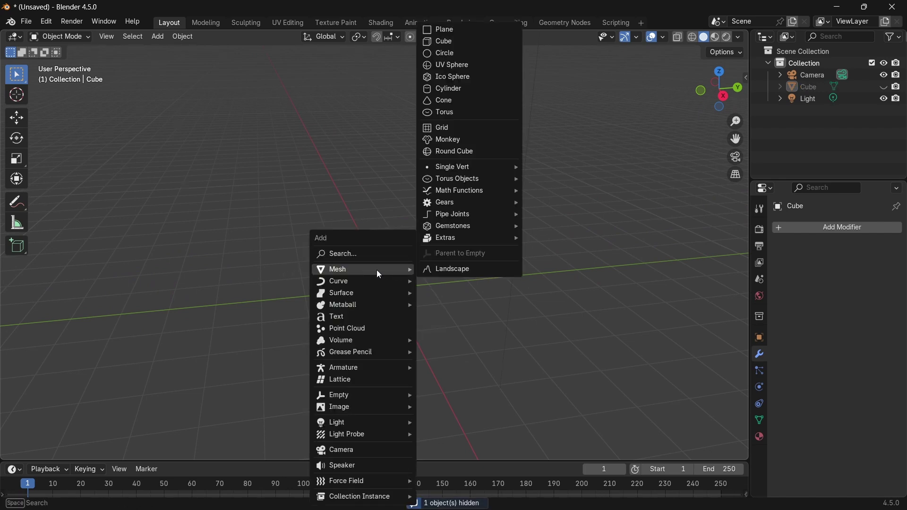
pyautogui.click(465, 28)
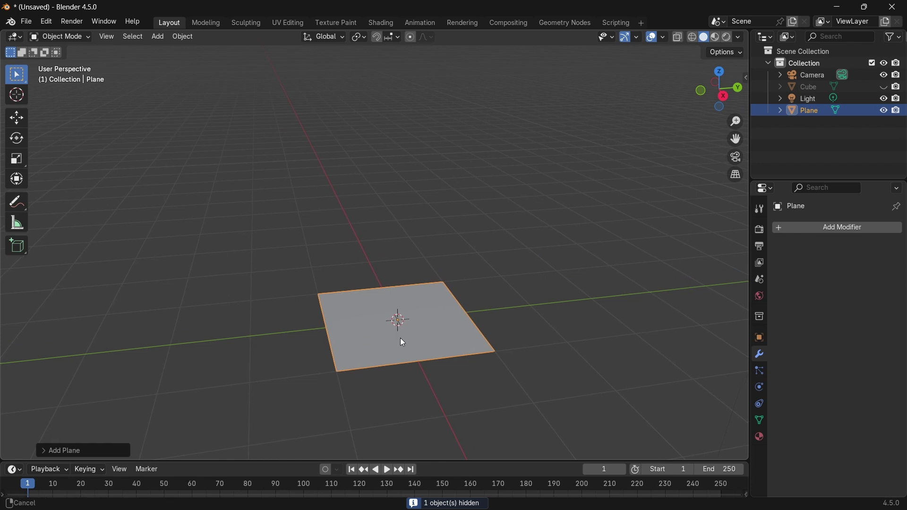
# - Annotate a slanted arrow rising from the plane's centre with Annotate Line
pyautogui.moveTo(404, 338); pyautogui.dragTo(396, 250, button='middle')
pyautogui.moveTo(23, 206); pyautogui.dragTo(75, 237)
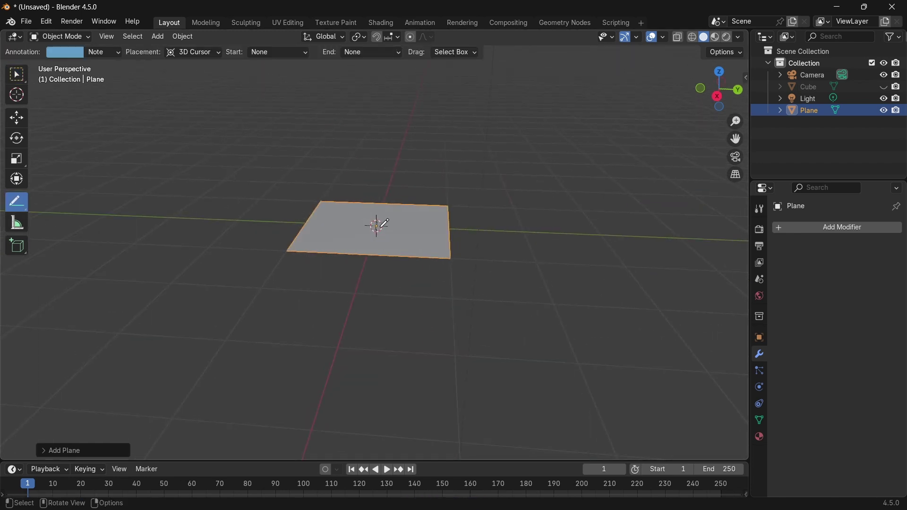
pyautogui.moveTo(376, 219)
pyautogui.mouseDown()
pyautogui.moveTo(379, 143)
pyautogui.moveTo(353, 157)
pyautogui.moveTo(400, 154)
pyautogui.mouseUp()
pyautogui.moveTo(403, 152)
pyautogui.mouseDown(button='middle')
pyautogui.moveTo(522, 213)
pyautogui.moveTo(462, 182)
pyautogui.moveTo(524, 199)
pyautogui.moveTo(419, 176)
pyautogui.mouseUp(button='middle')
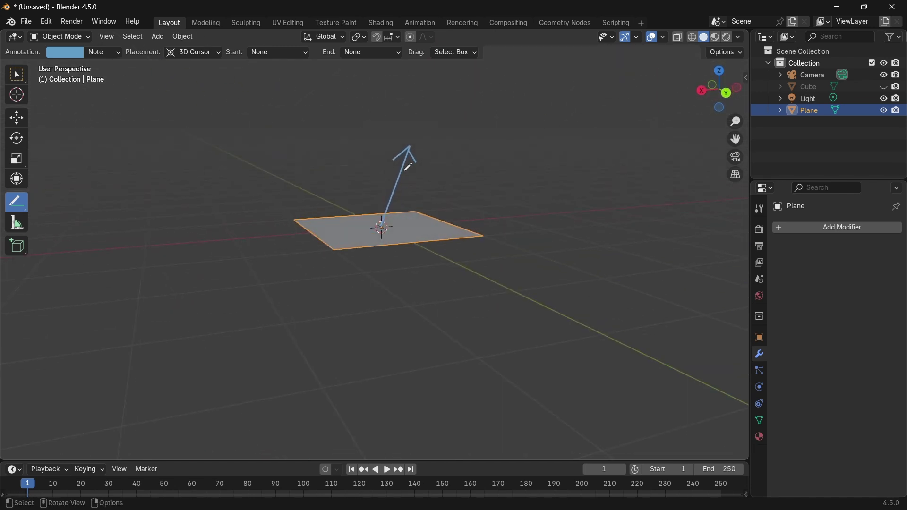
# - Erase the slanted arrow above the plane and return to the selection tool
pyautogui.moveTo(16, 206)
pyautogui.mouseDown()
pyautogui.moveTo(59, 248)
pyautogui.moveTo(71, 278)
pyautogui.mouseUp()
pyautogui.click(455, 243)
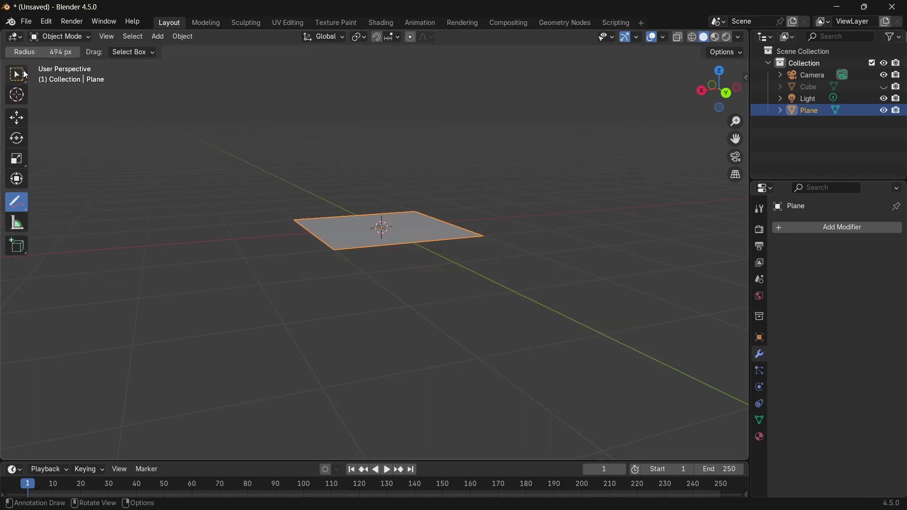
pyautogui.click(26, 74)
# - Enter Edit Mode on the plane, display its face normals as lines and increase their size
pyautogui.moveTo(307, 234); pyautogui.dragTo(345, 235, button='middle')
pyautogui.press('Tab')
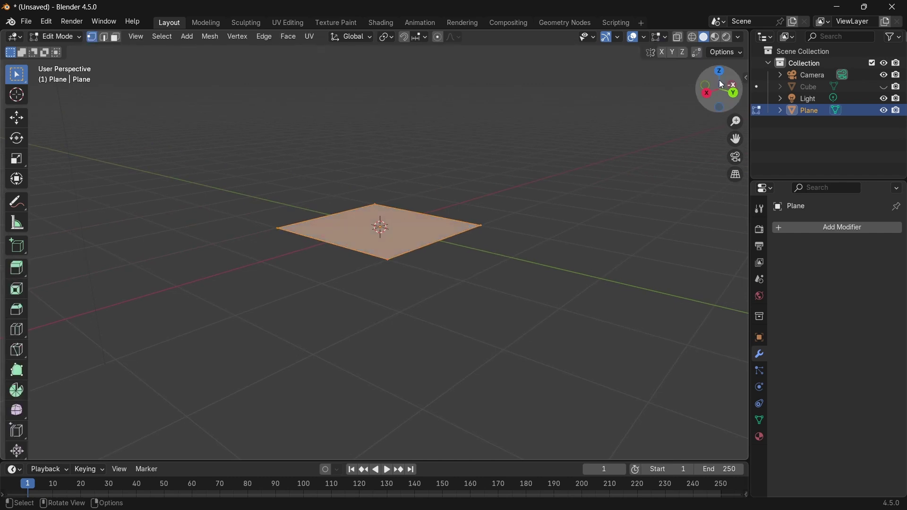
pyautogui.click(660, 36)
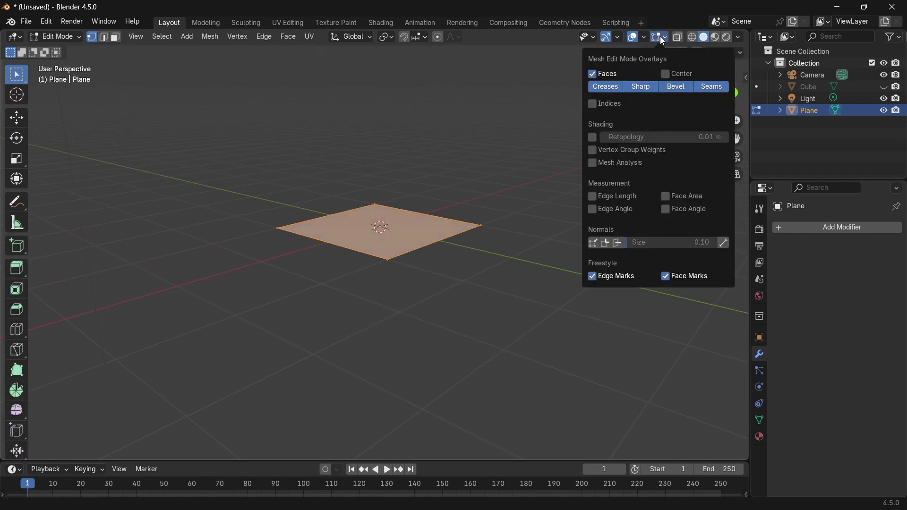
pyautogui.click(618, 243)
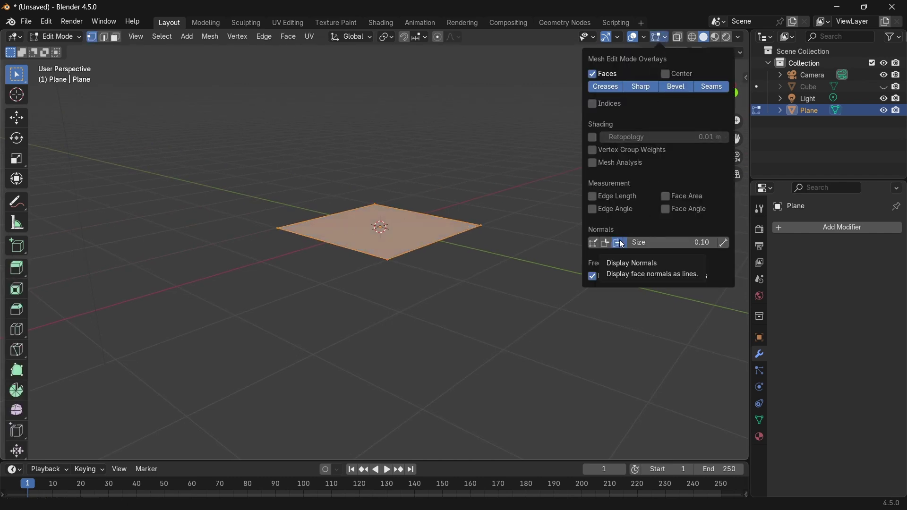
pyautogui.moveTo(631, 246); pyautogui.dragTo(680, 245)
pyautogui.moveTo(363, 289); pyautogui.dragTo(374, 201, button='middle')
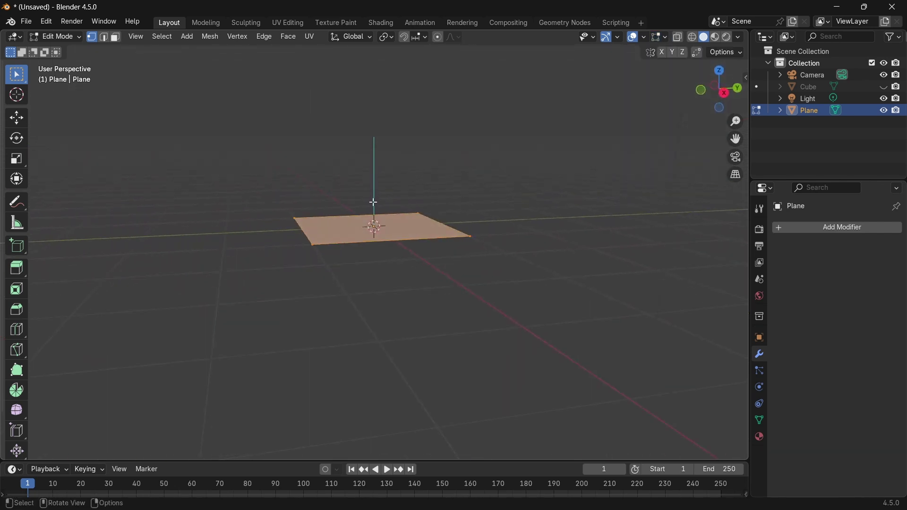
pyautogui.click(16, 202)
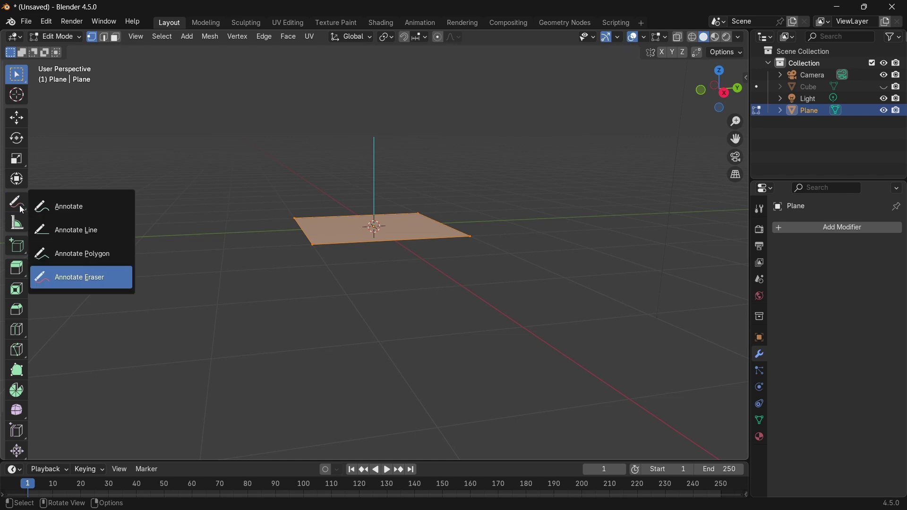
pyautogui.click(73, 226)
pyautogui.moveTo(393, 422)
pyautogui.mouseDown()
pyautogui.moveTo(369, 248)
pyautogui.moveTo(375, 88)
pyautogui.mouseUp()
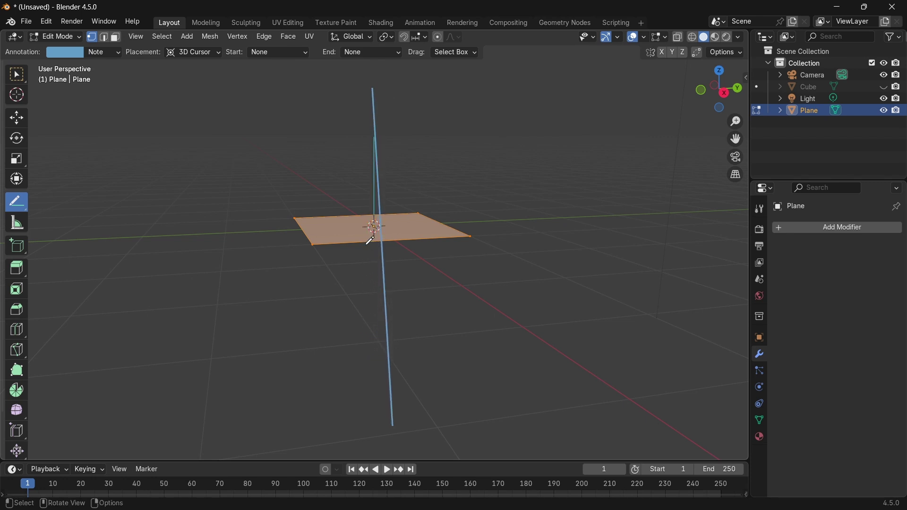
pyautogui.press('Tab')
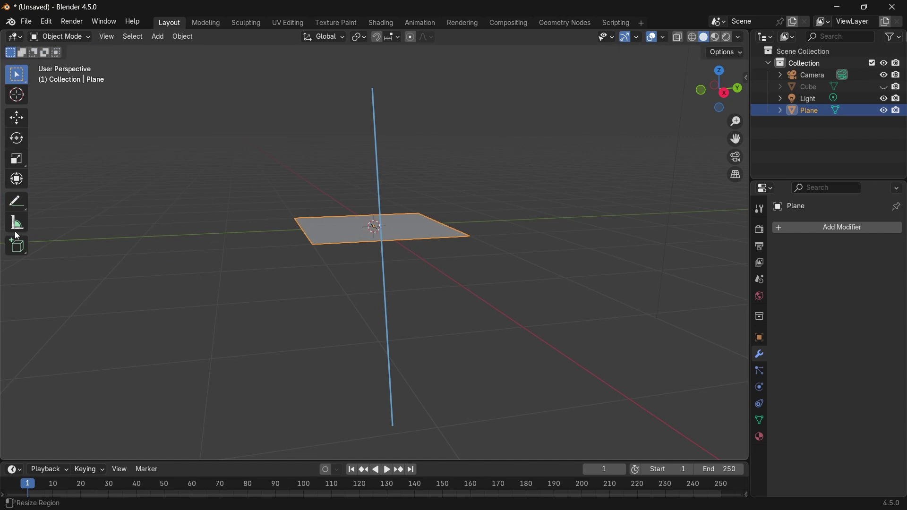
pyautogui.press('Tab')
pyautogui.moveTo(21, 201); pyautogui.dragTo(101, 285)
pyautogui.click(376, 112)
# - Draw a vertical annotation line through the plane's centre from the front view and add an upward arrowhead above the plane
pyautogui.moveTo(17, 202); pyautogui.dragTo(90, 223)
pyautogui.press('KP_1')
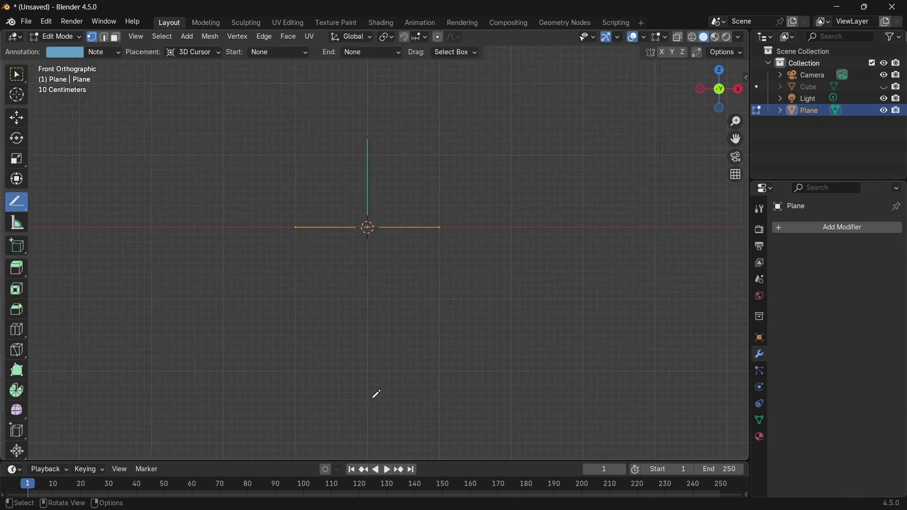
pyautogui.moveTo(371, 397)
pyautogui.mouseDown()
pyautogui.moveTo(387, 113)
pyautogui.moveTo(357, 30)
pyautogui.moveTo(373, 29)
pyautogui.mouseUp()
pyautogui.moveTo(330, 164)
pyautogui.mouseDown(button='middle')
pyautogui.moveTo(422, 225)
pyautogui.moveTo(377, 197)
pyautogui.mouseUp(button='middle')
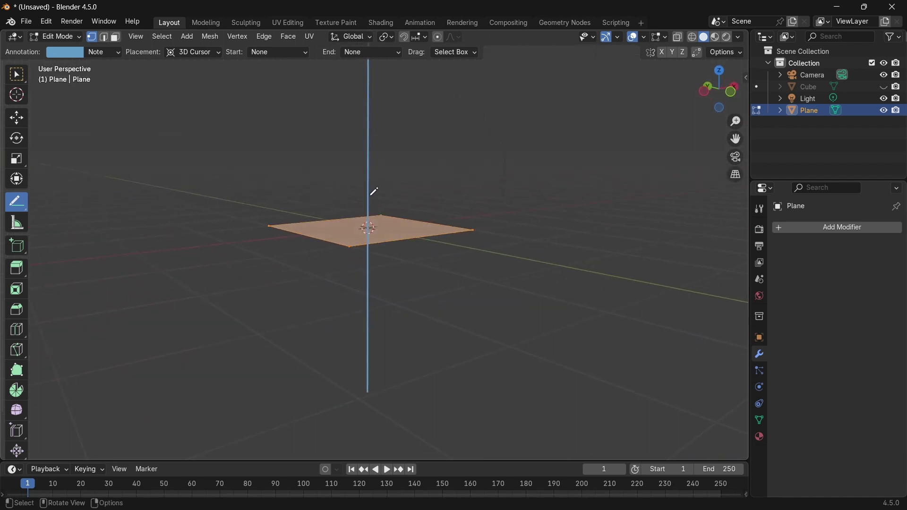
pyautogui.moveTo(370, 137)
pyautogui.mouseDown()
pyautogui.moveTo(356, 152)
pyautogui.moveTo(384, 153)
pyautogui.mouseUp()
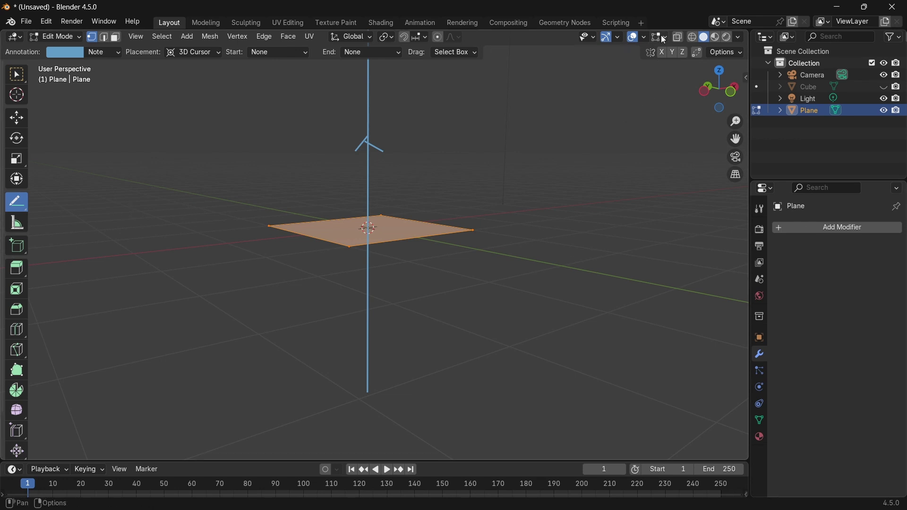
# - Adjust the face normal's display size, erase the vertical annotation arrow and return to the selection tool
pyautogui.click(662, 36)
pyautogui.moveTo(678, 243)
pyautogui.mouseDown()
pyautogui.moveTo(657, 243)
pyautogui.moveTo(680, 243)
pyautogui.mouseUp()
pyautogui.moveTo(23, 208); pyautogui.dragTo(85, 273)
pyautogui.moveTo(446, 143)
pyautogui.mouseDown(button='middle')
pyautogui.moveTo(426, 267)
pyautogui.moveTo(406, 284)
pyautogui.mouseUp(button='middle')
pyautogui.click(17, 76)
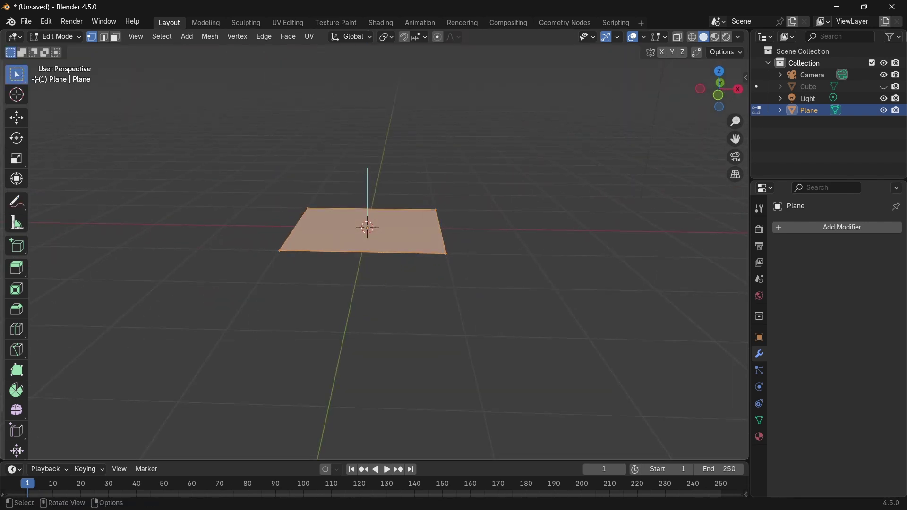
# - Return the plane to Object Mode
pyautogui.click(57, 36)
pyautogui.click(52, 48)
pyautogui.moveTo(539, 261); pyautogui.dragTo(492, 300, button='middle')
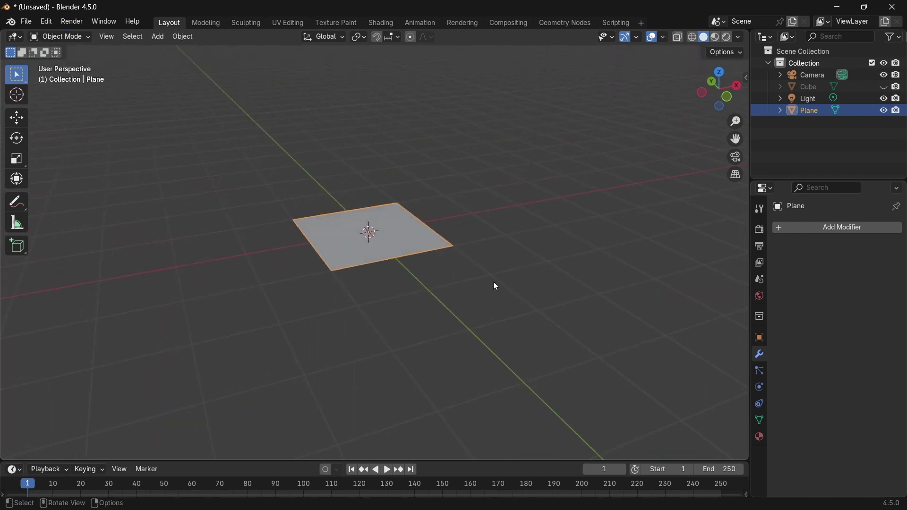
pyautogui.moveTo(519, 228); pyautogui.dragTo(485, 279, button='middle')
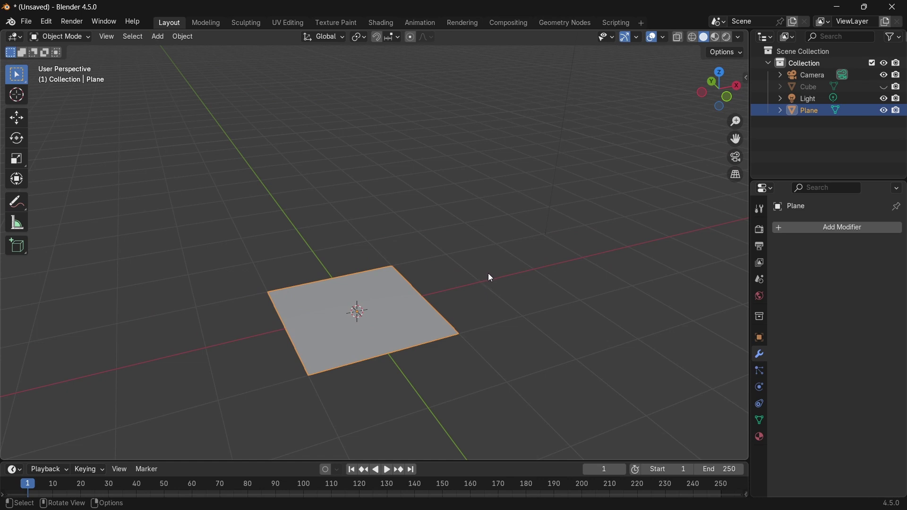
# - Move the light horizontally in the top view so it sits above the plane's centre
pyautogui.scroll(-5, 488, 273)
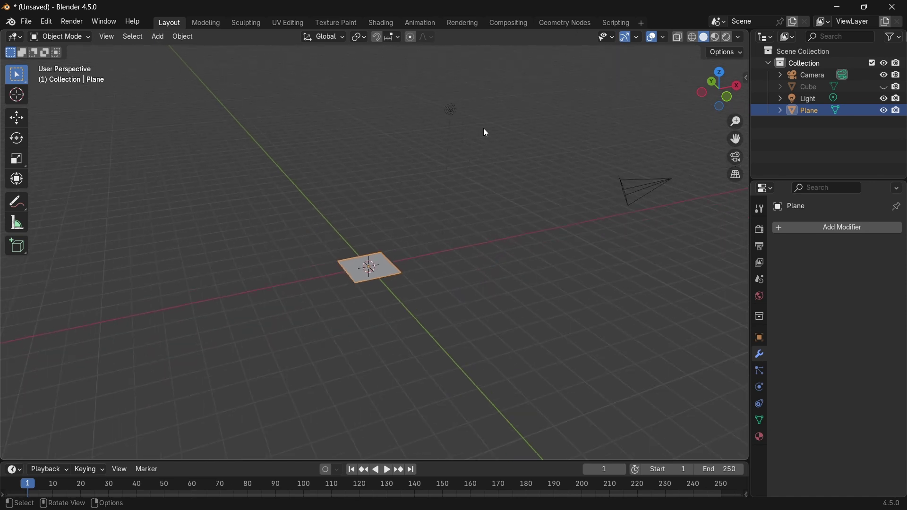
pyautogui.click(451, 110)
pyautogui.press('KP_7')
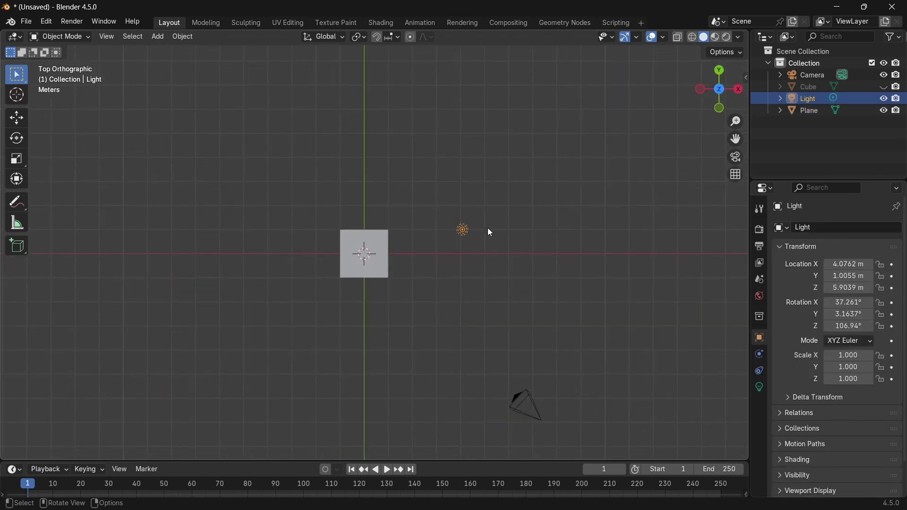
pyautogui.press('g')
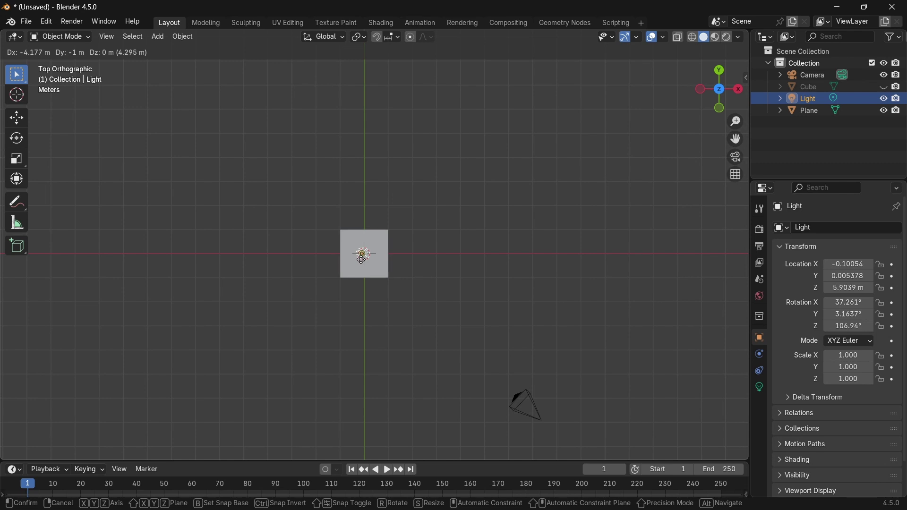
pyautogui.click(363, 259)
# - Switch the viewport to rendered shading and lower the light along Z to about 2.49 m above the plane
pyautogui.click(728, 36)
pyautogui.moveTo(470, 289)
pyautogui.mouseDown(button='middle')
pyautogui.moveTo(468, 158)
pyautogui.moveTo(446, 163)
pyautogui.mouseUp(button='middle')
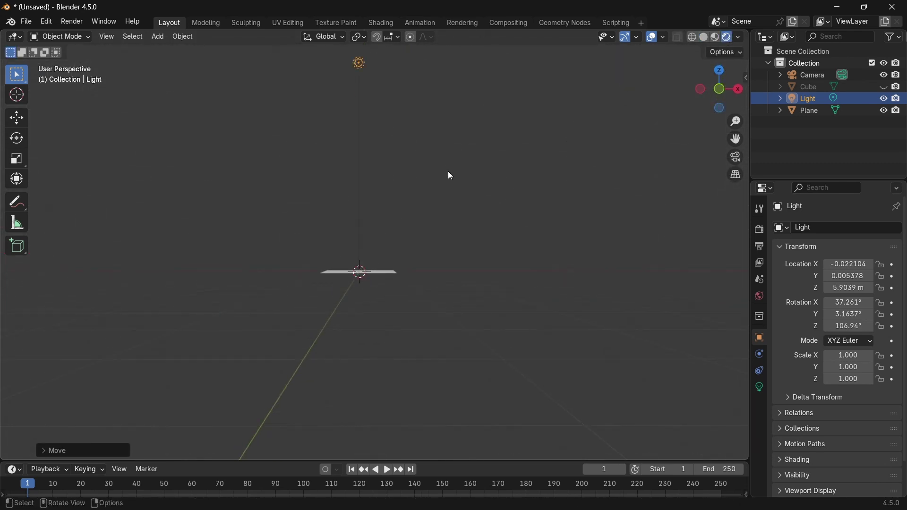
pyautogui.press('g')
pyautogui.press('z')
pyautogui.click(459, 331)
pyautogui.moveTo(458, 331); pyautogui.dragTo(434, 217, button='middle')
pyautogui.press('g')
pyautogui.press('z')
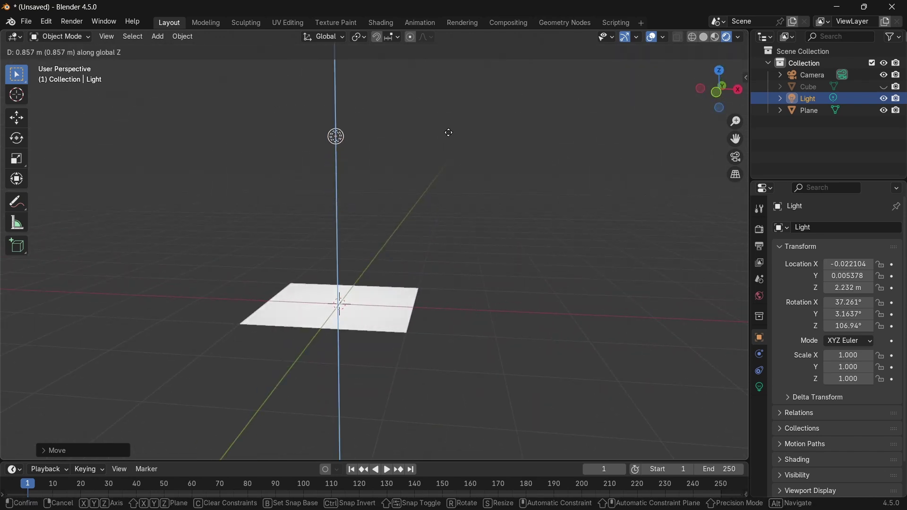
pyautogui.click(444, 118)
# - Annotate a dashed light ray from the light down to the plane and straight reflected rays leaving its surface
pyautogui.moveTo(24, 192); pyautogui.dragTo(99, 231)
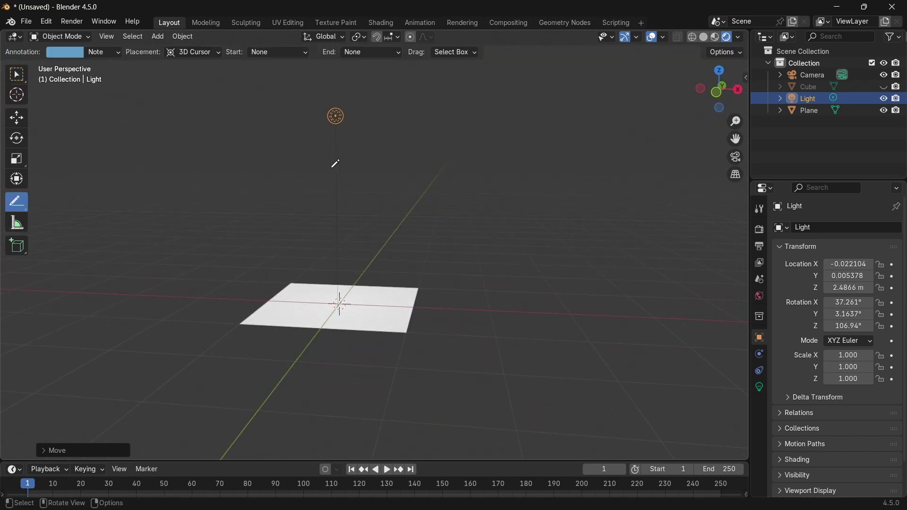
pyautogui.moveTo(336, 135); pyautogui.dragTo(342, 316)
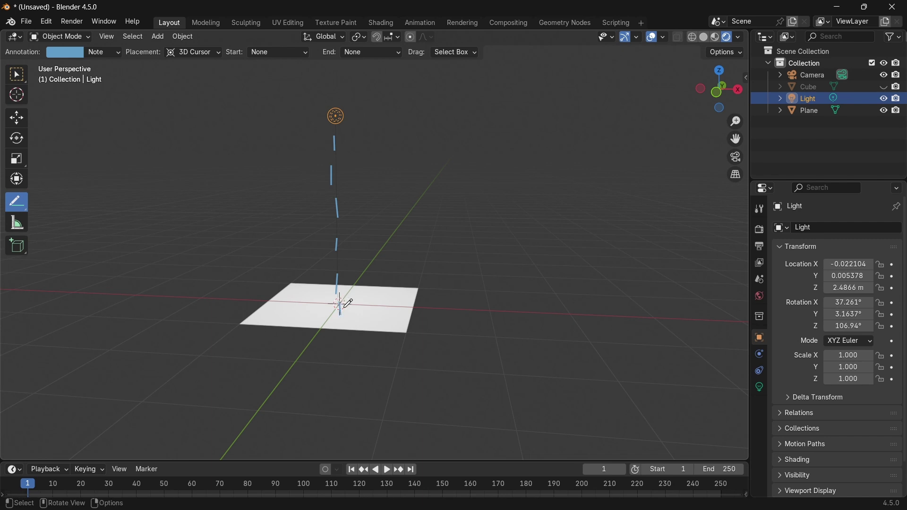
pyautogui.moveTo(347, 305); pyautogui.dragTo(352, 180)
pyautogui.moveTo(353, 297)
pyautogui.mouseDown()
pyautogui.moveTo(403, 224)
pyautogui.moveTo(466, 247)
pyautogui.mouseUp()
pyautogui.moveTo(280, 287); pyautogui.dragTo(299, 291)
pyautogui.moveTo(284, 230)
pyautogui.mouseDown()
pyautogui.moveTo(301, 292)
pyautogui.moveTo(318, 181)
pyautogui.mouseUp()
# - Draw more annotated reflected rays spreading outward from different sides of the plane
pyautogui.moveTo(415, 236); pyautogui.dragTo(339, 284, button='middle')
pyautogui.moveTo(468, 280); pyautogui.dragTo(424, 276, button='middle')
pyautogui.moveTo(377, 276); pyautogui.dragTo(449, 206)
pyautogui.moveTo(316, 309); pyautogui.dragTo(204, 266)
pyautogui.moveTo(442, 290); pyautogui.dragTo(394, 305, button='middle')
pyautogui.moveTo(403, 296); pyautogui.dragTo(614, 218)
pyautogui.moveTo(433, 300); pyautogui.dragTo(499, 305, button='middle')
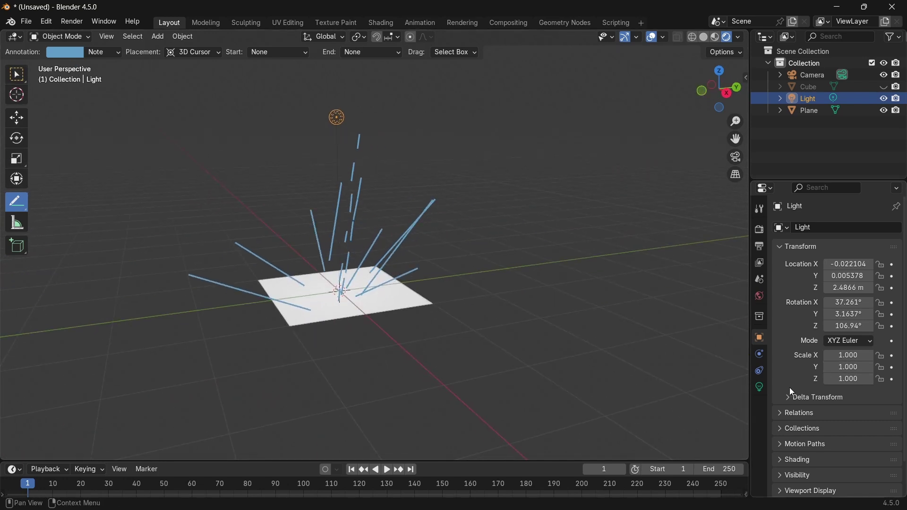
# - Create a new material on the plane and set its base color to red (#E70010)
pyautogui.click(806, 111)
pyautogui.click(760, 437)
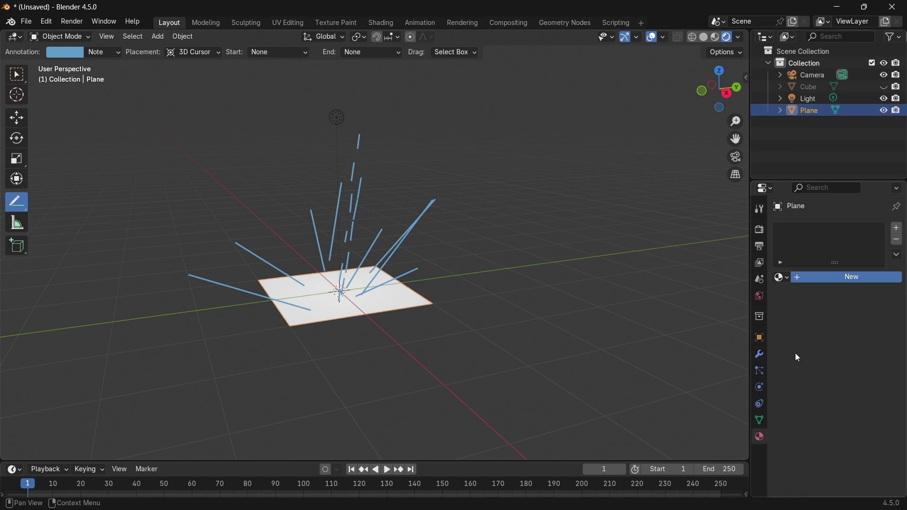
pyautogui.click(848, 278)
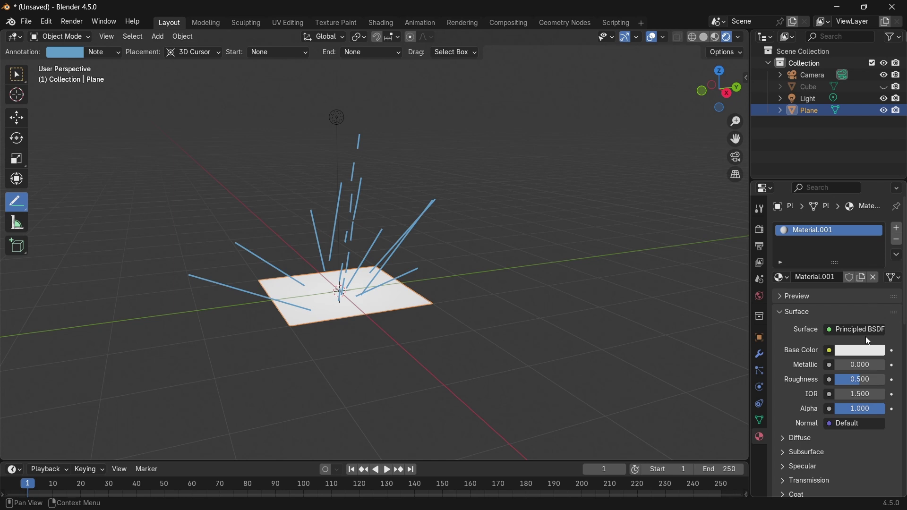
pyautogui.click(845, 353)
pyautogui.moveTo(824, 206); pyautogui.dragTo(827, 253)
pyautogui.moveTo(377, 310); pyautogui.dragTo(326, 303, button='middle')
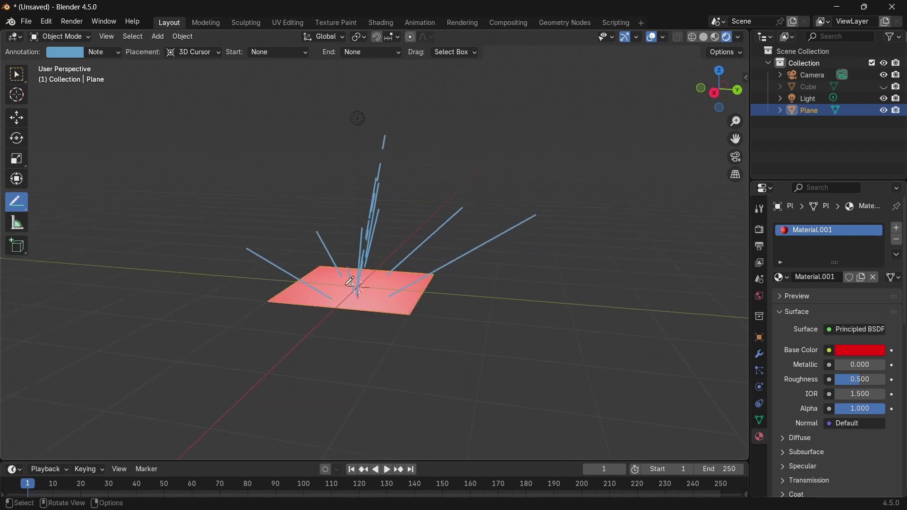
# - Recolor the plane's material to blue and finally to a saturated magenta-purple
pyautogui.click(851, 353)
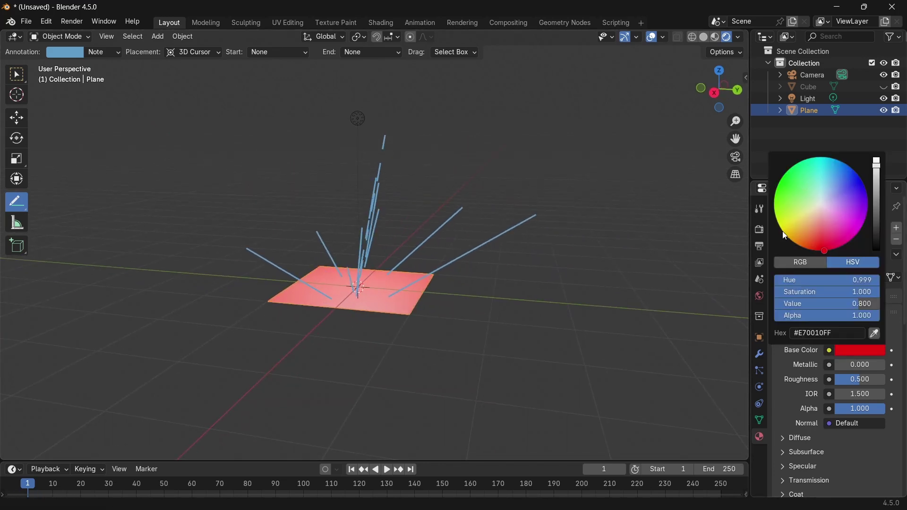
pyautogui.moveTo(821, 208); pyautogui.dragTo(862, 181)
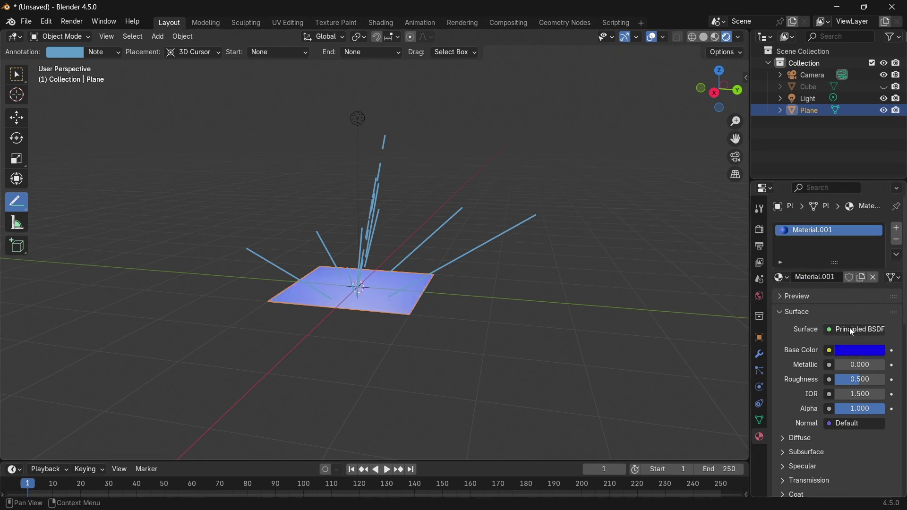
pyautogui.click(844, 353)
pyautogui.moveTo(836, 215)
pyautogui.mouseDown()
pyautogui.moveTo(863, 225)
pyautogui.moveTo(867, 219)
pyautogui.mouseUp()
pyautogui.moveTo(371, 282); pyautogui.dragTo(94, 204, button='middle')
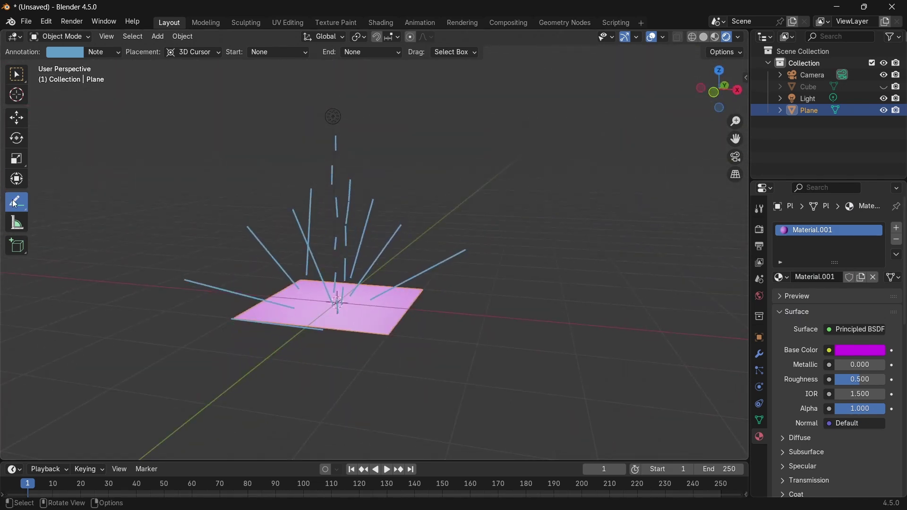
# - Erase all annotated rays and replace the plane with the hidden cube by deleting one and unhiding the other
pyautogui.moveTo(14, 204)
pyautogui.mouseDown()
pyautogui.moveTo(73, 278)
pyautogui.moveTo(324, 60)
pyautogui.moveTo(334, 198)
pyautogui.mouseUp()
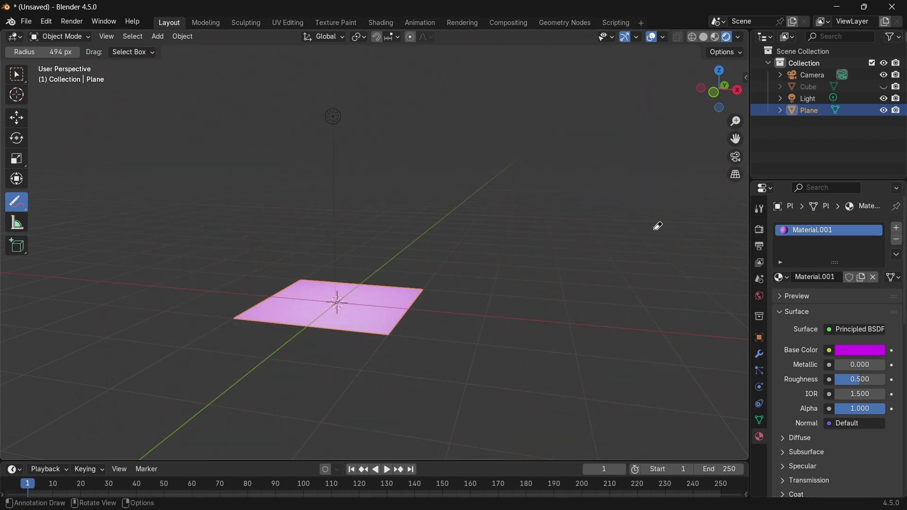
pyautogui.press('x')
pyautogui.click(552, 273)
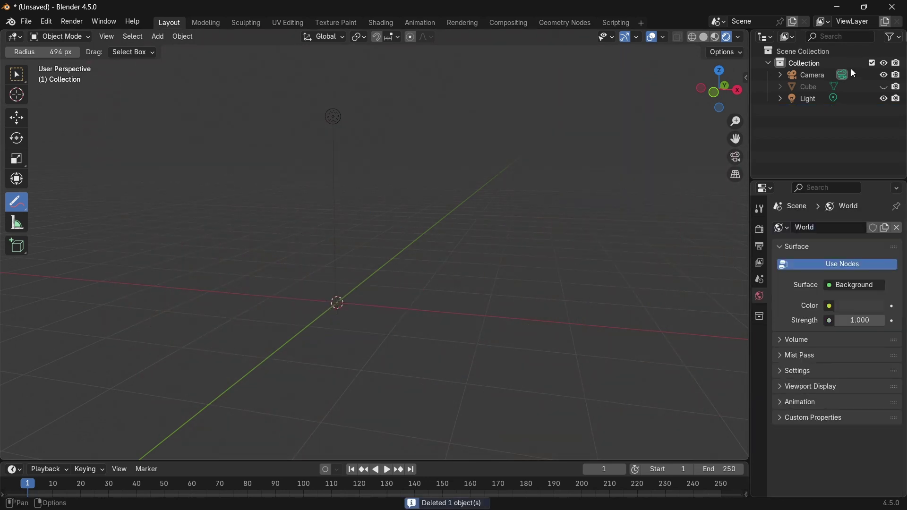
pyautogui.click(884, 87)
pyautogui.moveTo(284, 204); pyautogui.dragTo(4, 174, button='middle')
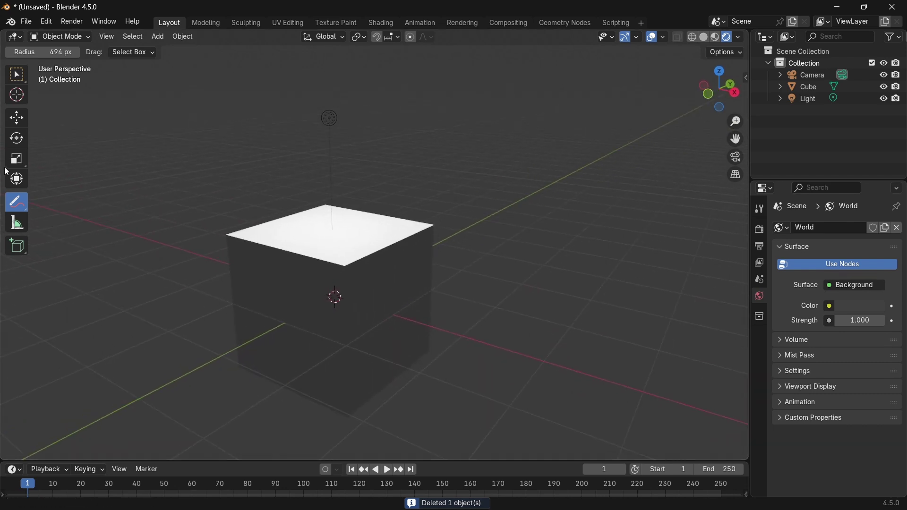
# - Annotate a straight upward normal arrow on the cube's top face and dashed light-ray strokes coming down beside it
pyautogui.click(16, 203)
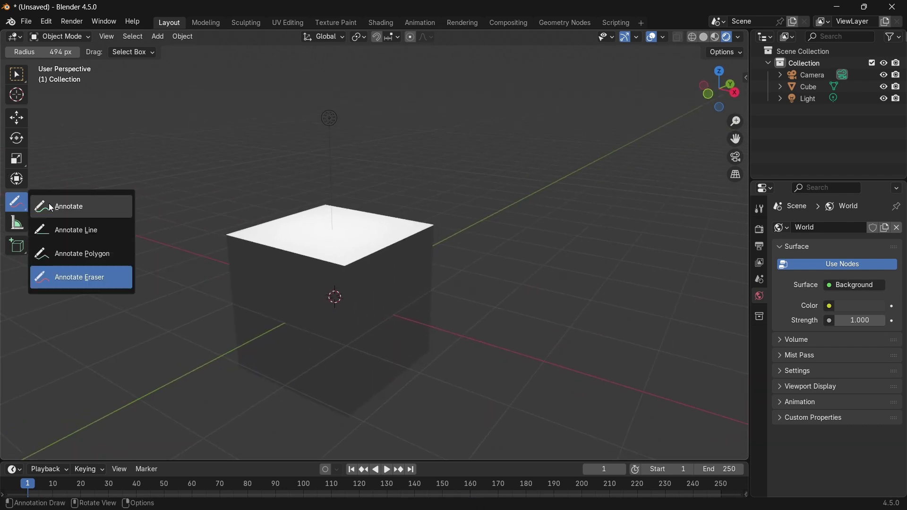
pyautogui.click(76, 231)
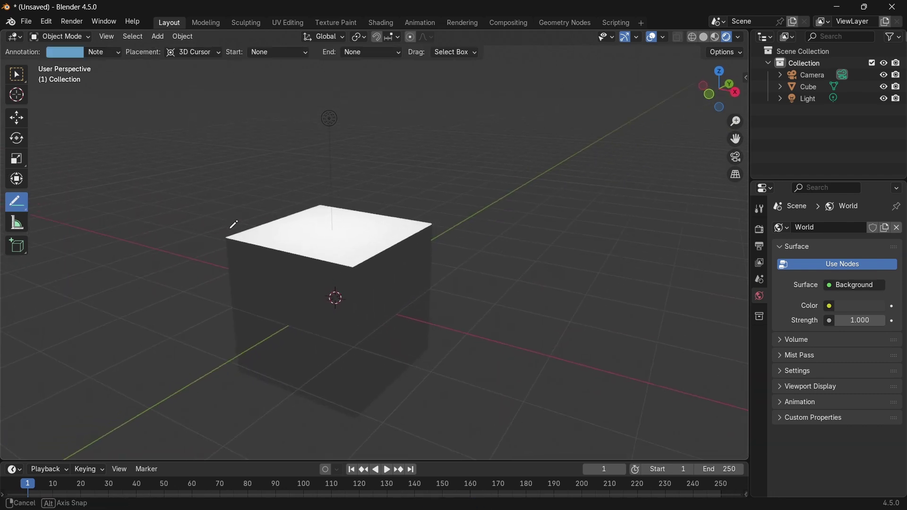
pyautogui.moveTo(229, 227); pyautogui.dragTo(358, 133, button='middle')
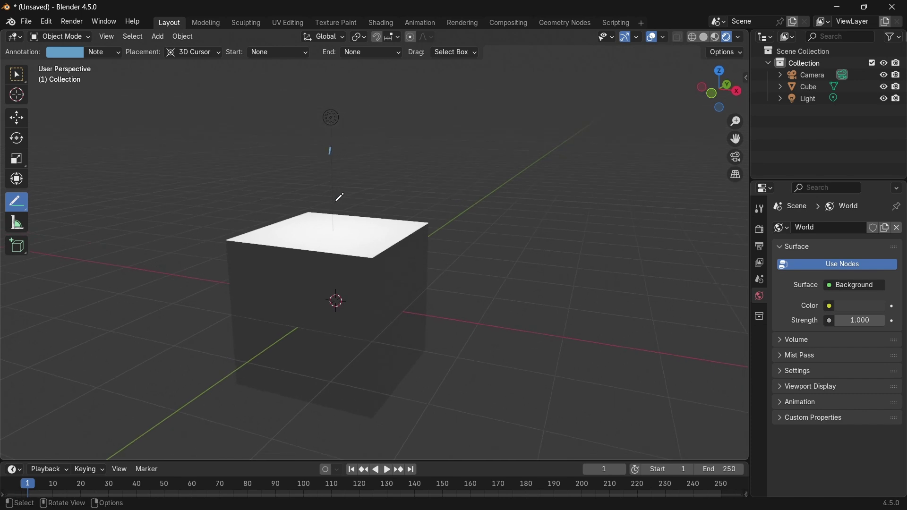
pyautogui.moveTo(335, 232)
pyautogui.mouseDown()
pyautogui.moveTo(332, 199)
pyautogui.moveTo(341, 206)
pyautogui.mouseUp()
pyautogui.moveTo(307, 167); pyautogui.dragTo(305, 183)
pyautogui.moveTo(305, 190); pyautogui.dragTo(306, 200)
pyautogui.moveTo(307, 216); pyautogui.dragTo(308, 226)
# - Select the cube and set its material's base color to violet
pyautogui.click(308, 241)
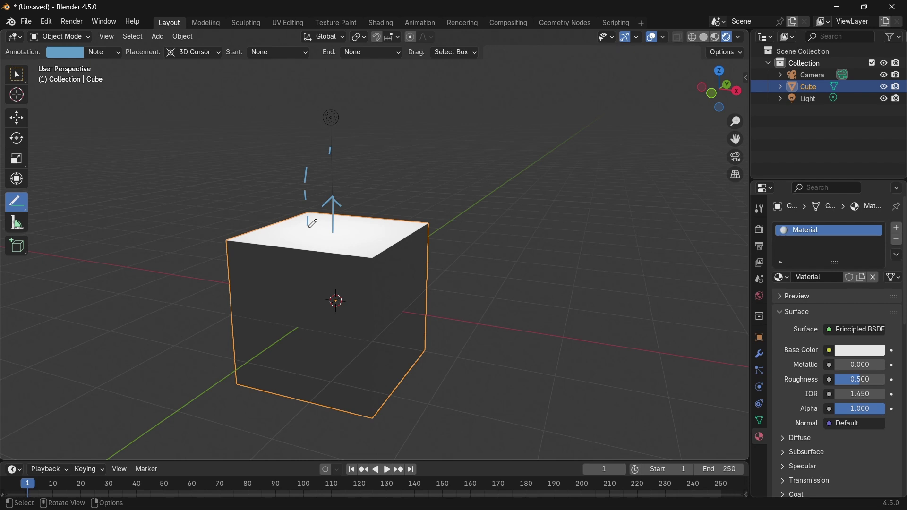
pyautogui.click(861, 350)
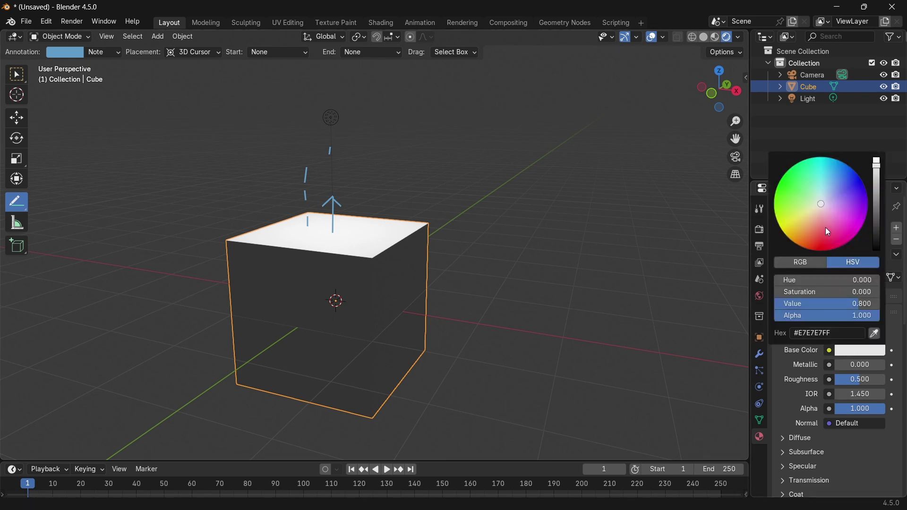
pyautogui.click(867, 211)
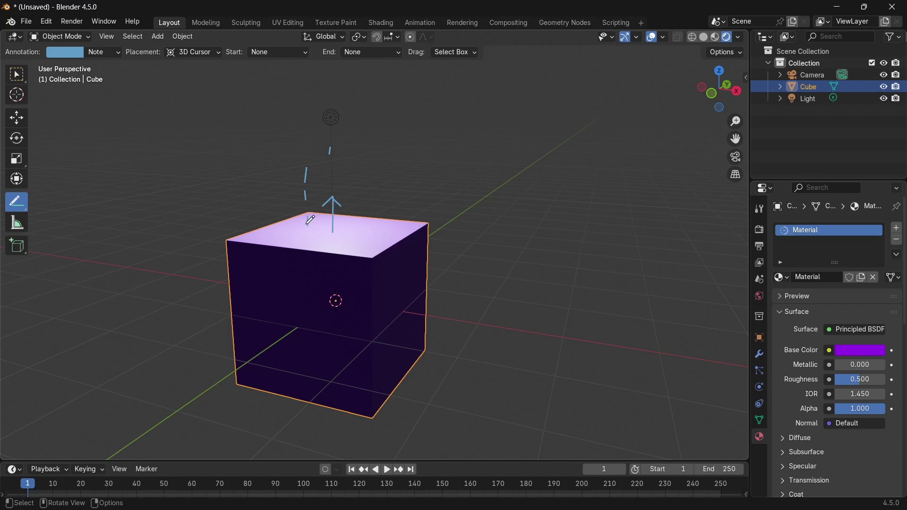
# - Annotate several dashed reflected rays rising straight up from the cube's top face
pyautogui.moveTo(310, 222)
pyautogui.mouseDown()
pyautogui.moveTo(348, 226)
pyautogui.moveTo(350, 207)
pyautogui.mouseUp()
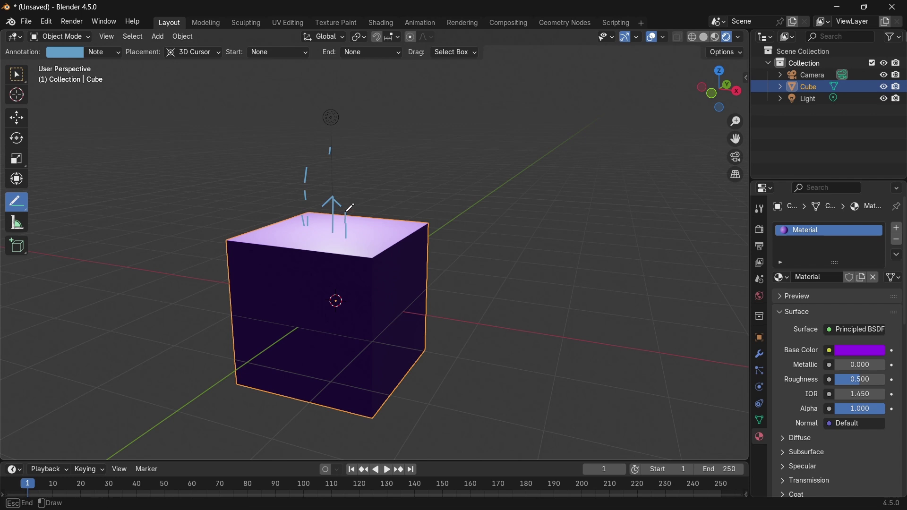
pyautogui.moveTo(346, 211); pyautogui.dragTo(343, 199)
pyautogui.moveTo(344, 192); pyautogui.dragTo(345, 182)
pyautogui.moveTo(362, 237); pyautogui.dragTo(361, 198)
pyautogui.moveTo(362, 191); pyautogui.dragTo(362, 177)
# - Annotate a normal arrow pointing outward from the cube's +X side face
pyautogui.moveTo(373, 286)
pyautogui.mouseDown(button='middle')
pyautogui.moveTo(450, 276)
pyautogui.moveTo(385, 290)
pyautogui.mouseUp(button='middle')
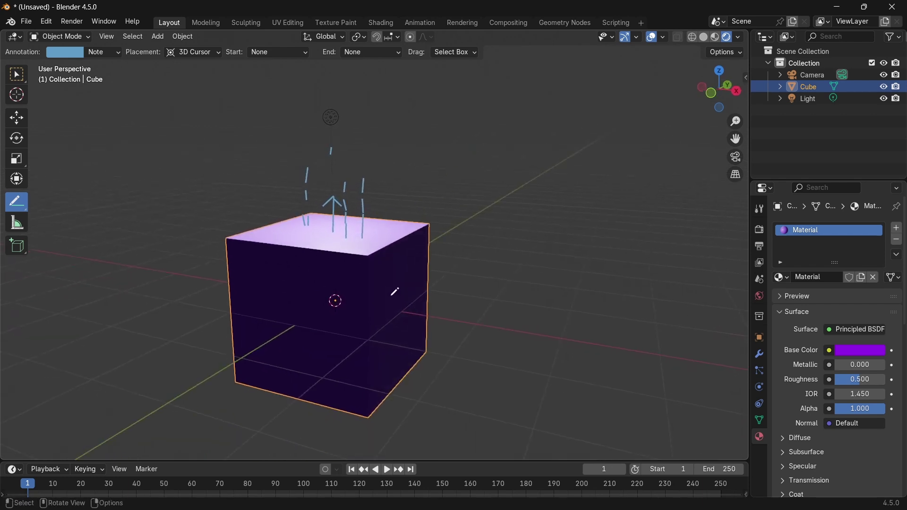
pyautogui.moveTo(400, 307); pyautogui.dragTo(457, 319)
pyautogui.moveTo(456, 319)
pyautogui.mouseDown()
pyautogui.moveTo(439, 302)
pyautogui.moveTo(433, 323)
pyautogui.mouseUp()
pyautogui.moveTo(412, 268); pyautogui.dragTo(407, 260, button='middle')
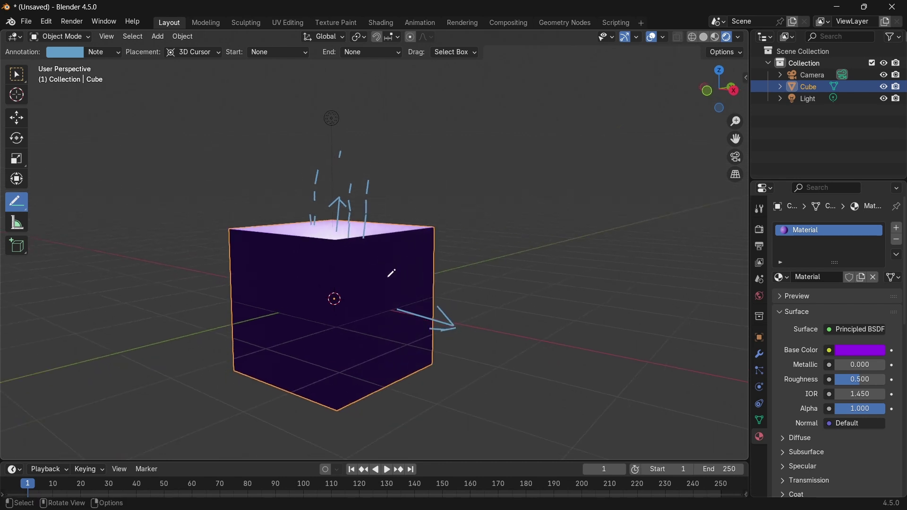
# - Move the light from above the cube to a spot facing its +X side
pyautogui.moveTo(365, 292)
pyautogui.mouseDown(button='middle')
pyautogui.moveTo(413, 265)
pyautogui.moveTo(405, 281)
pyautogui.mouseUp(button='middle')
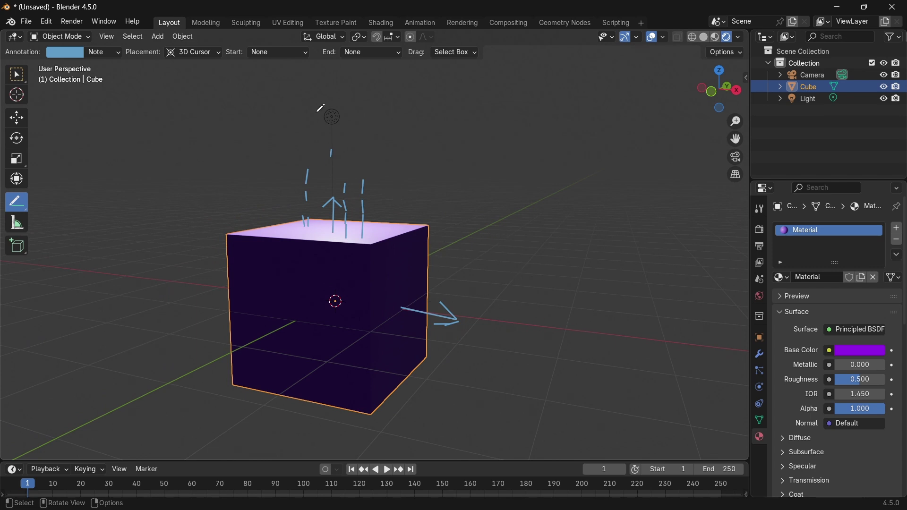
pyautogui.click(17, 75)
pyautogui.click(333, 118)
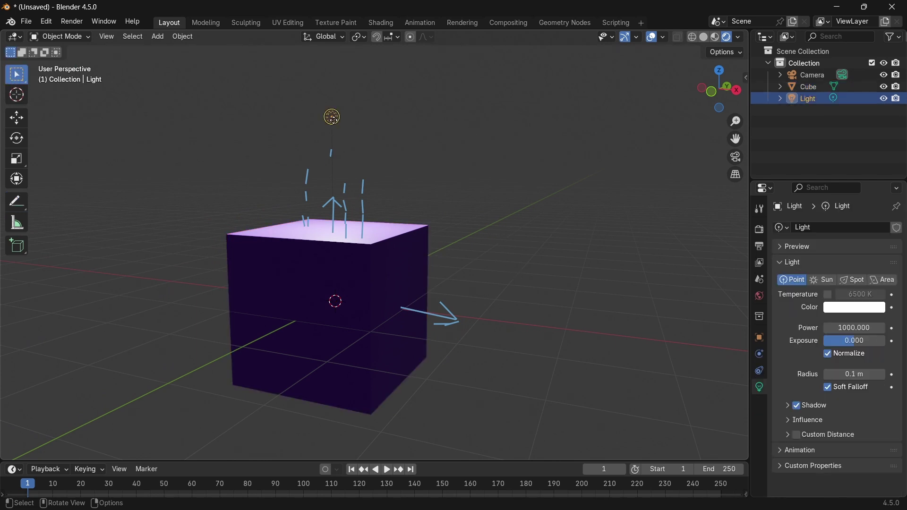
pyautogui.press('g')
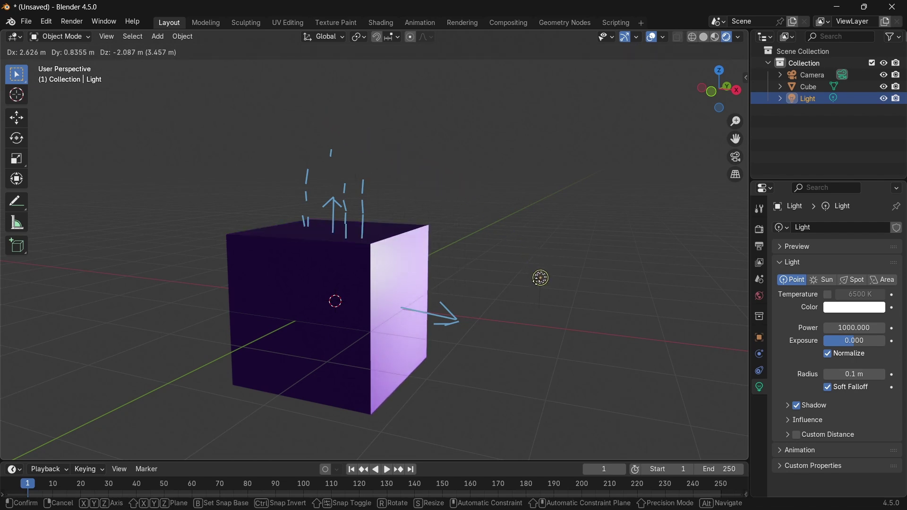
pyautogui.click(407, 273)
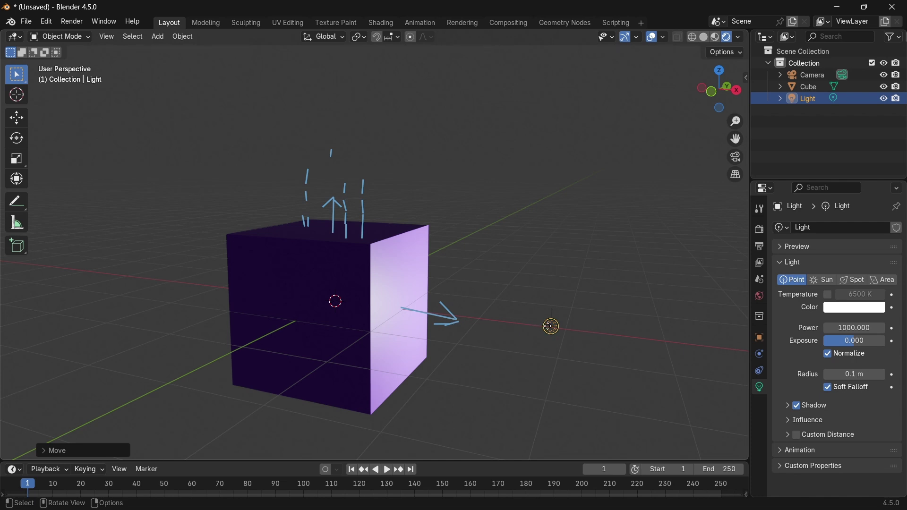
# - In the front view, move the light about -1.77 m in X and 2.11 m in Z, directly above the cube's +X top edge
pyautogui.press('g')
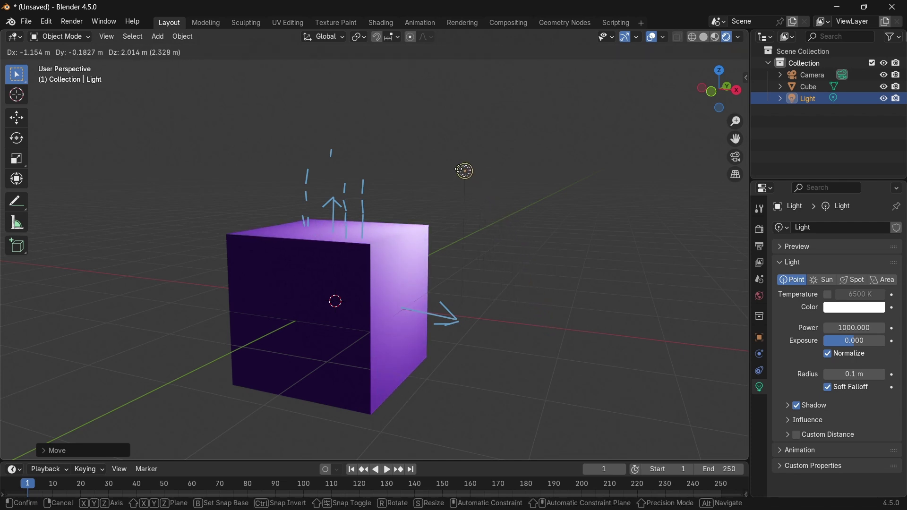
pyautogui.press('Escape')
pyautogui.press('KP_1')
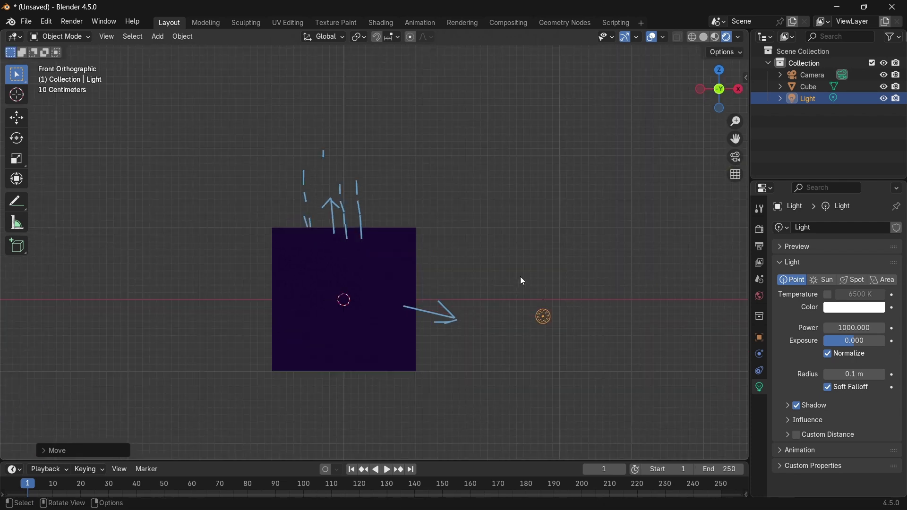
pyautogui.press('g')
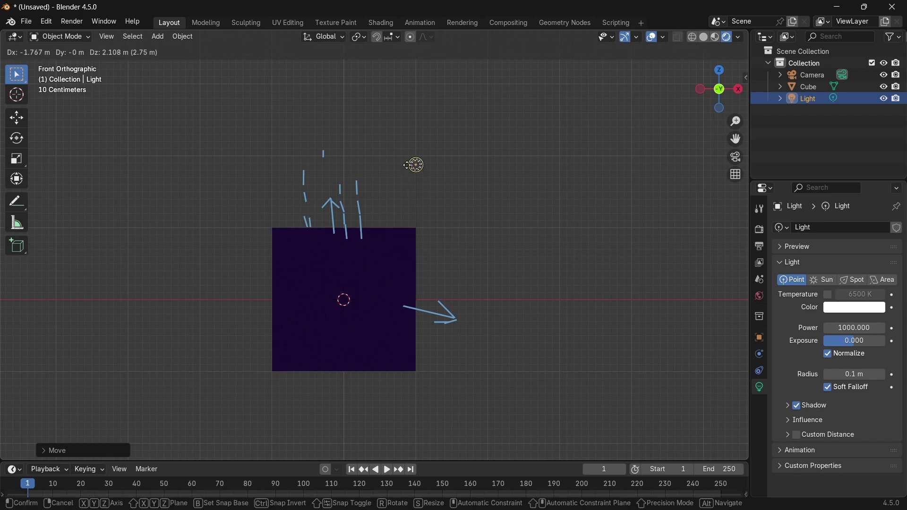
pyautogui.click(407, 165)
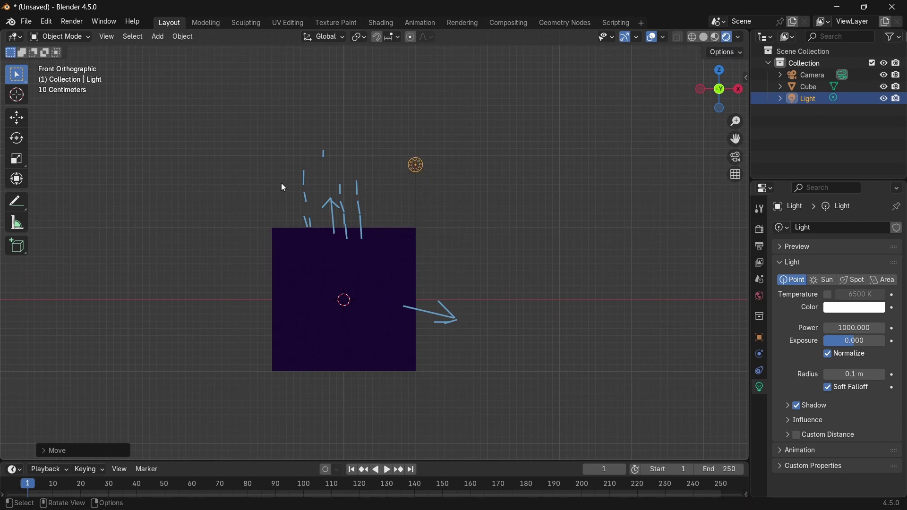
# - Annotate a dashed ray from the light down to the cube's edge and an upward line from the top face
pyautogui.click(16, 202)
pyautogui.moveTo(418, 182); pyautogui.dragTo(417, 223)
pyautogui.moveTo(419, 220); pyautogui.dragTo(378, 215, button='middle')
pyautogui.moveTo(361, 216); pyautogui.dragTo(363, 172)
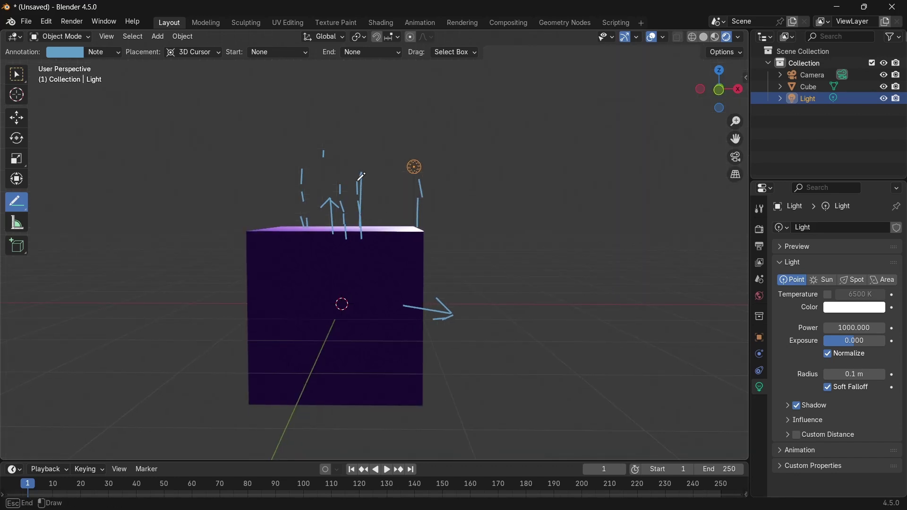
# - Annotate a diagonal arrow pointing up and outward from the cube's +X top edge
pyautogui.moveTo(398, 226)
pyautogui.mouseDown(button='middle')
pyautogui.moveTo(481, 156)
pyautogui.moveTo(433, 285)
pyautogui.mouseUp(button='middle')
pyautogui.moveTo(416, 248); pyautogui.dragTo(427, 231, button='middle')
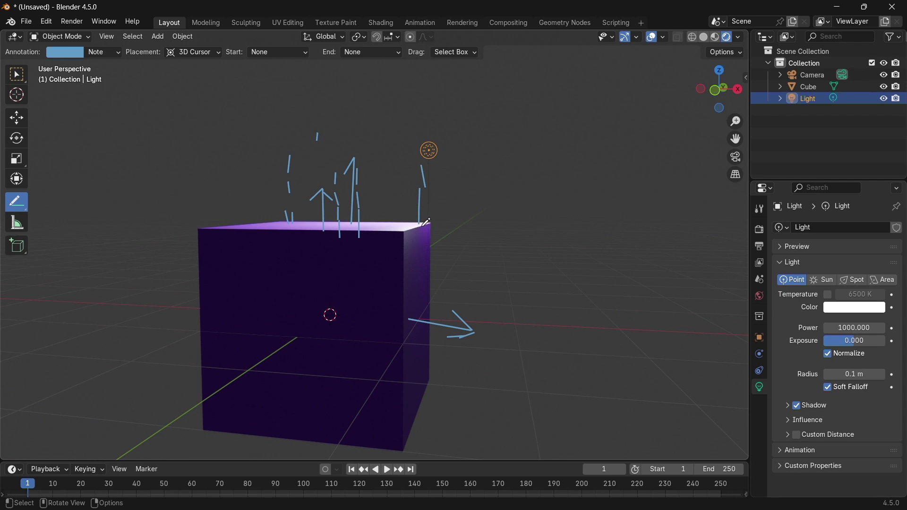
pyautogui.moveTo(425, 222); pyautogui.dragTo(463, 204)
pyautogui.moveTo(448, 217); pyautogui.dragTo(399, 251, button='middle')
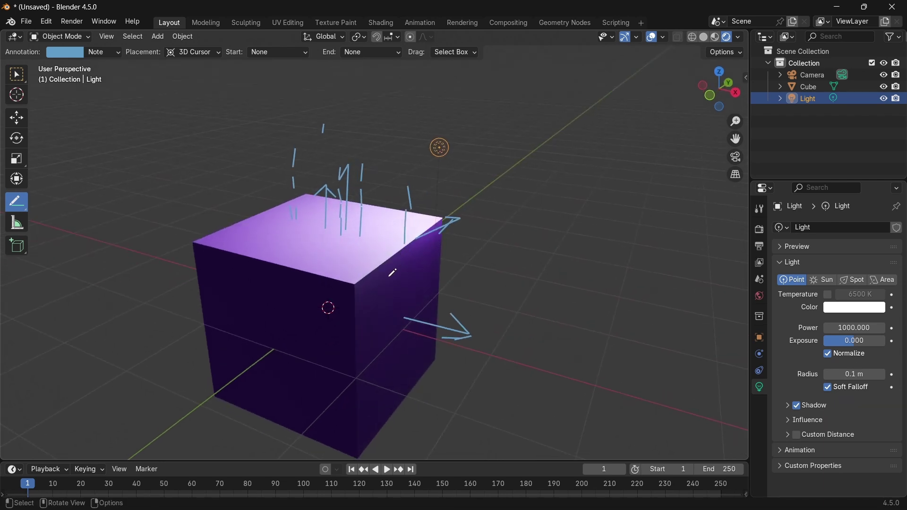
# - Enter Edit Mode on the cube and turn on the split normals display alongside the face normals
pyautogui.click(17, 74)
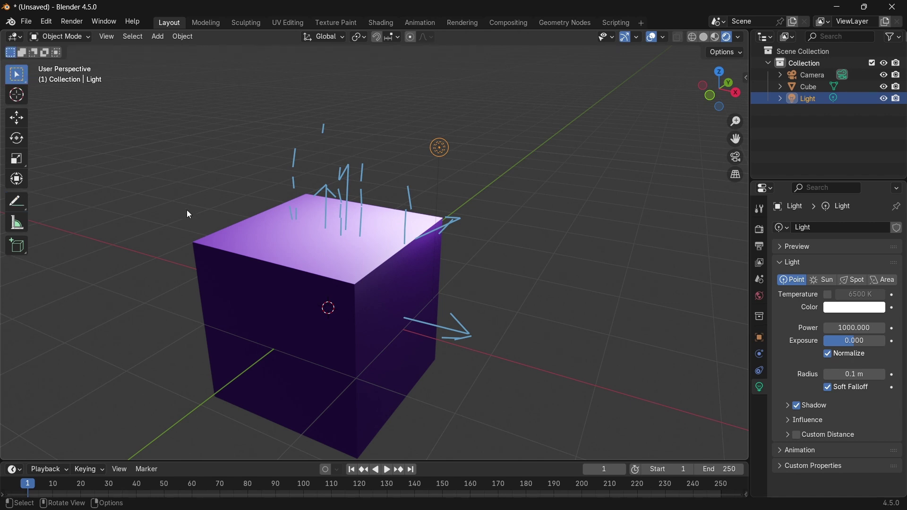
pyautogui.click(278, 258)
pyautogui.press('Tab')
pyautogui.click(716, 185)
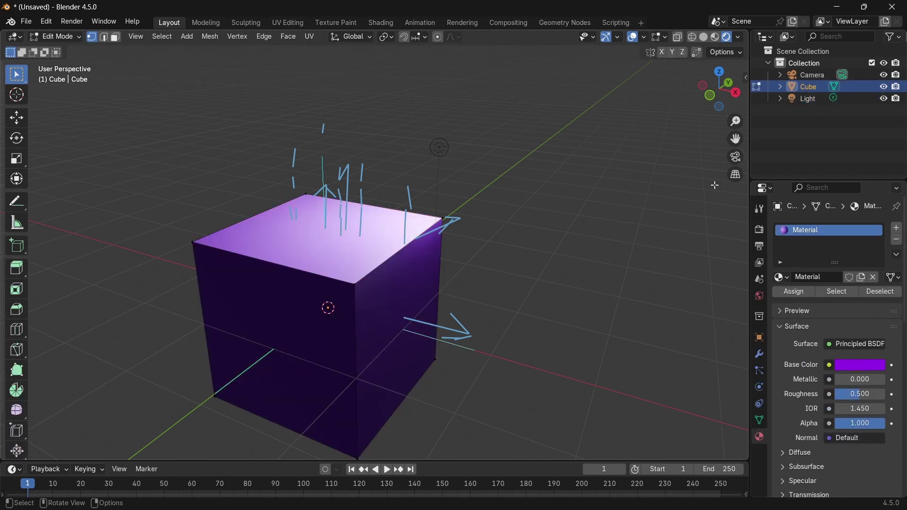
pyautogui.click(665, 37)
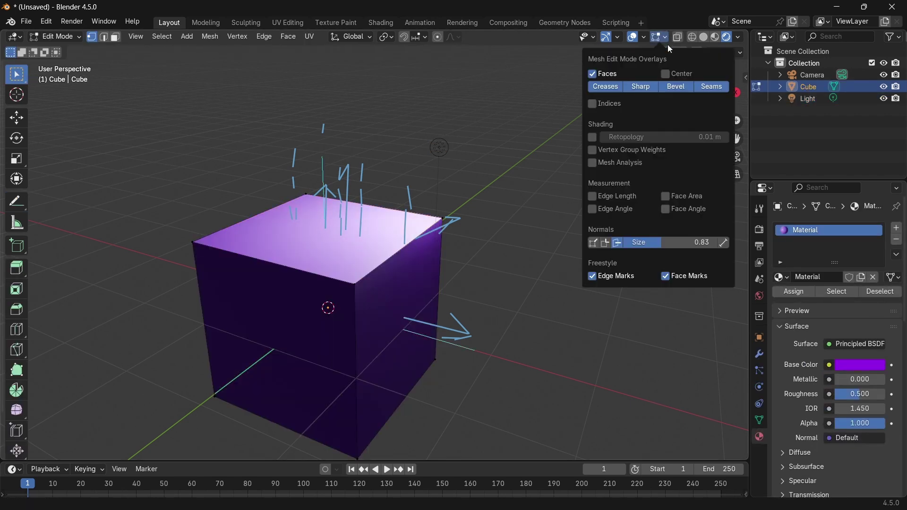
pyautogui.click(606, 241)
pyautogui.moveTo(596, 213); pyautogui.dragTo(657, 56, button='middle')
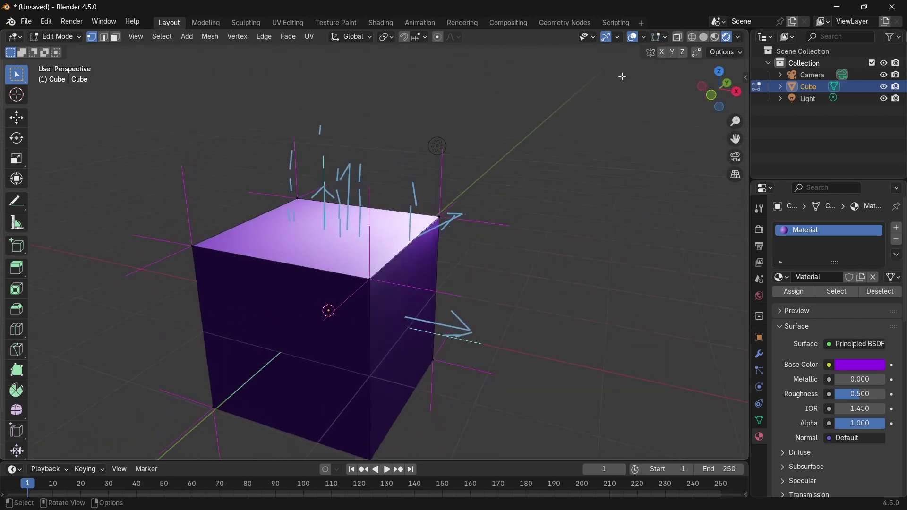
# - Show the cube's vertex normals instead of the split normals and view them at the top corners
pyautogui.click(666, 38)
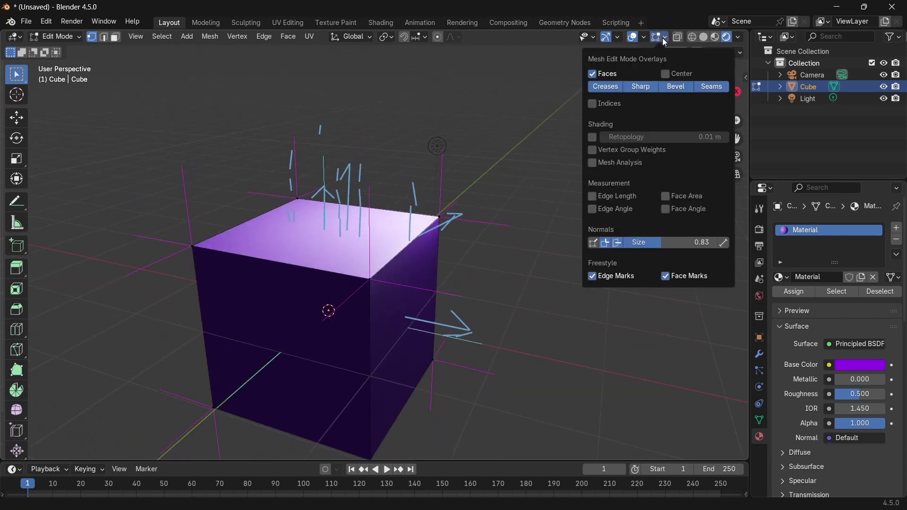
pyautogui.click(603, 244)
pyautogui.moveTo(543, 227); pyautogui.dragTo(428, 229, button='middle')
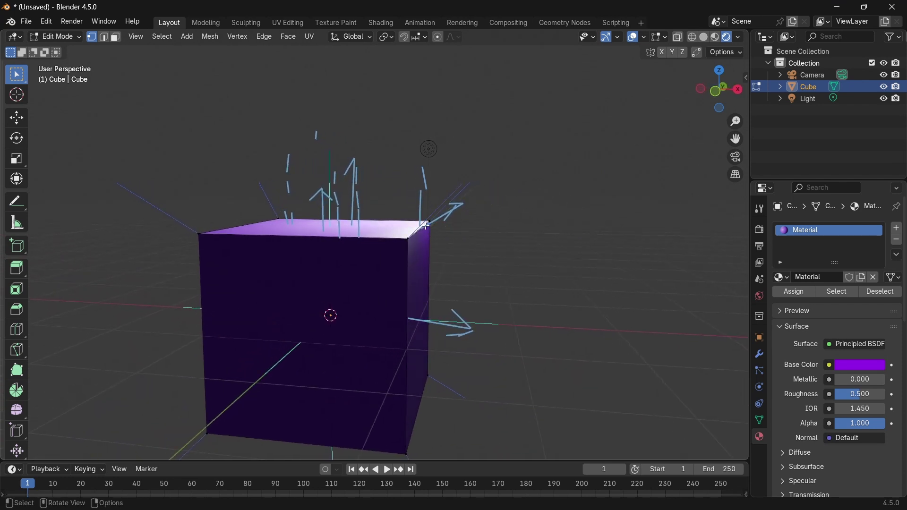
# - Leave Edit Mode and move the light along the X axis, outward past the cube's lit edge
pyautogui.moveTo(551, 154); pyautogui.dragTo(431, 128, button='middle')
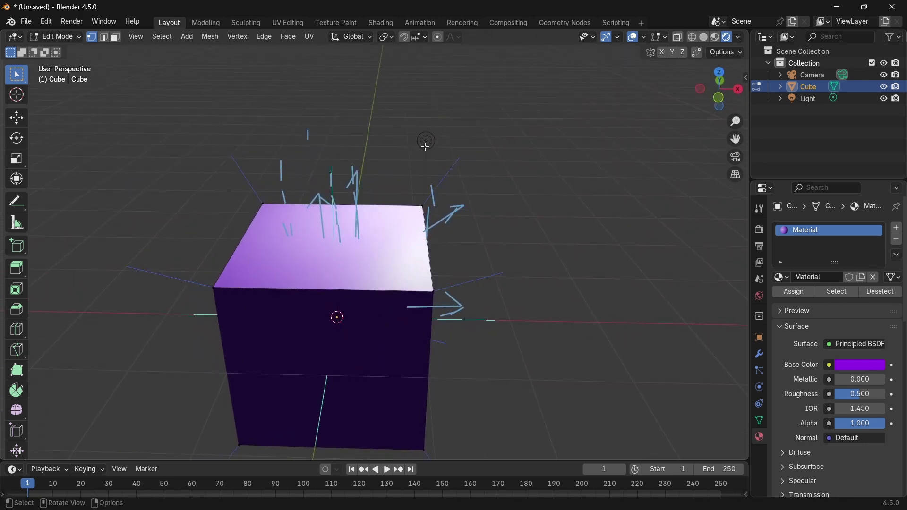
pyautogui.press('Tab')
pyautogui.click(427, 142)
pyautogui.press('g')
pyautogui.press('x')
pyautogui.click(480, 142)
pyautogui.moveTo(480, 141); pyautogui.dragTo(536, 137, button='middle')
pyautogui.moveTo(297, 274); pyautogui.dragTo(257, 306, button='middle')
pyautogui.moveTo(581, 332); pyautogui.dragTo(415, 191, button='middle')
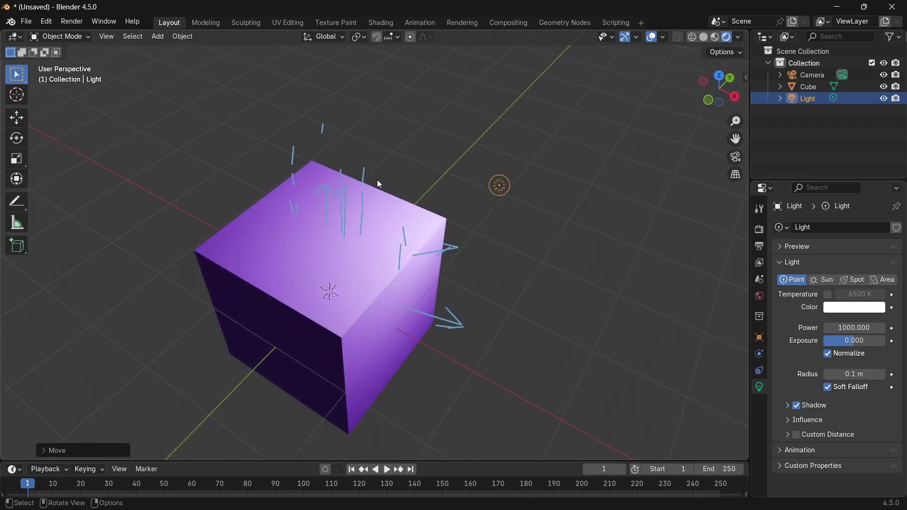
# - Erase all annotations around the cube and return to the selection tool
pyautogui.moveTo(21, 202)
pyautogui.mouseDown()
pyautogui.moveTo(109, 233)
pyautogui.moveTo(75, 276)
pyautogui.mouseUp()
pyautogui.click(280, 270)
pyautogui.press('Escape')
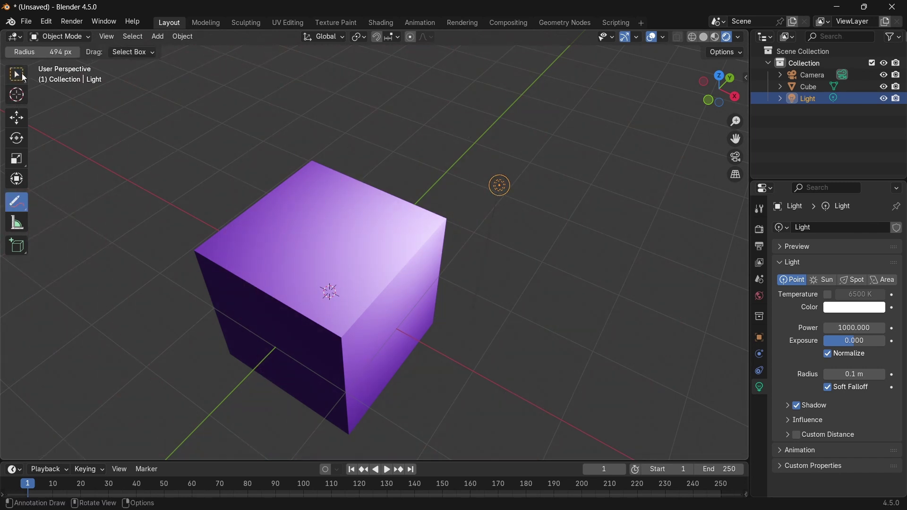
pyautogui.press('w')
# - Move the light freely to a spot higher above and behind the cube
pyautogui.moveTo(498, 207); pyautogui.dragTo(460, 183, button='middle')
pyautogui.press('g')
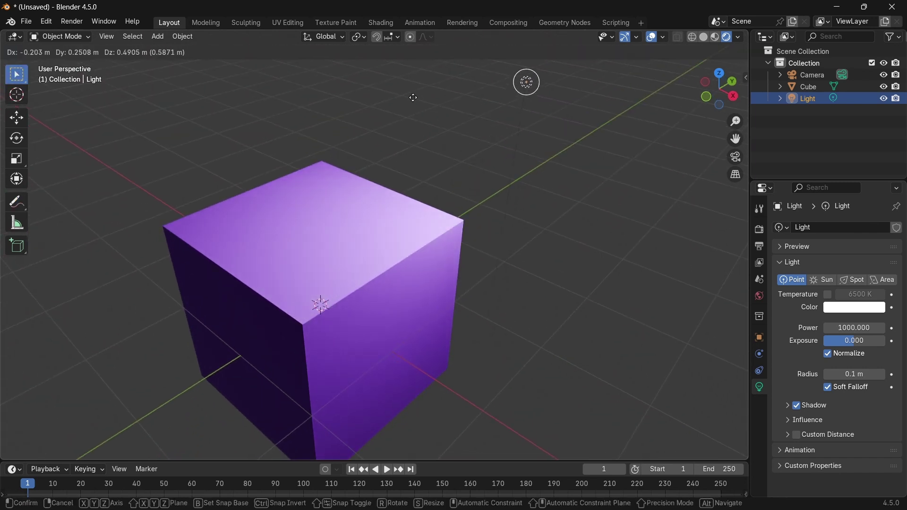
pyautogui.click(464, 109)
# - Enter Edit Mode on the cube and turn off the vertex normals display, keeping only the face normals
pyautogui.moveTo(548, 160); pyautogui.dragTo(467, 203, button='middle')
pyautogui.scroll(-3, 318, 243)
pyautogui.moveTo(318, 243); pyautogui.dragTo(344, 254, button='middle')
pyautogui.click(355, 231)
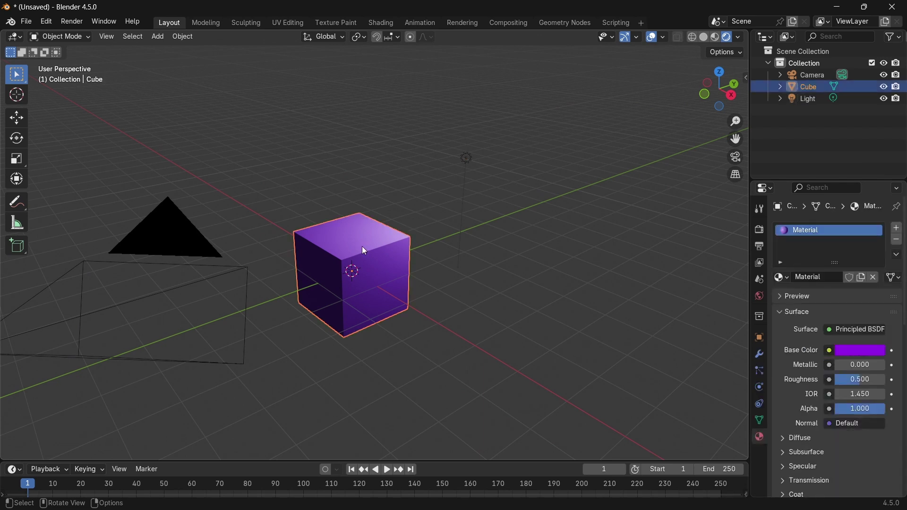
pyautogui.scroll(3, 364, 245)
pyautogui.press('Tab')
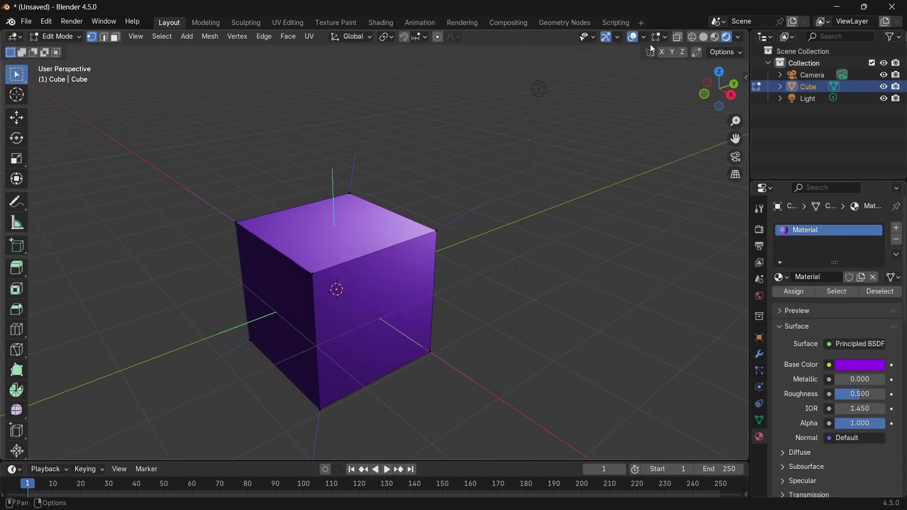
pyautogui.click(666, 37)
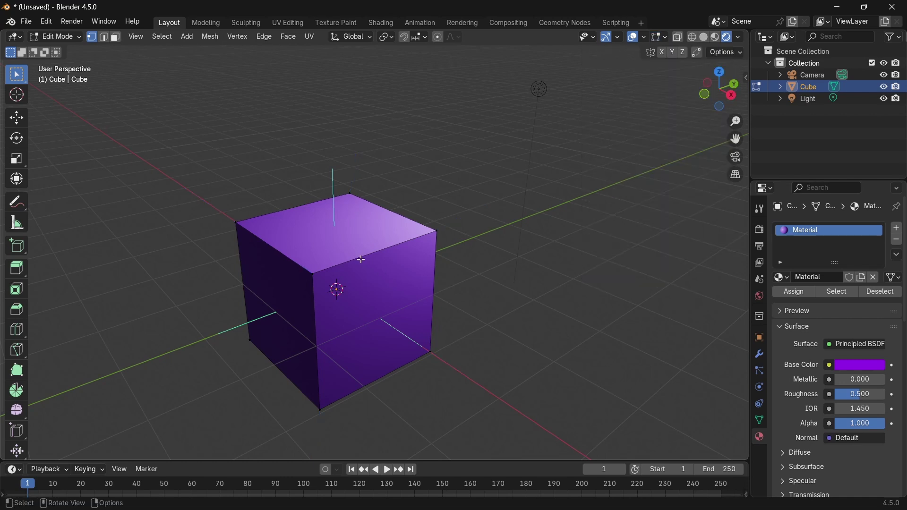
# - Bevel the cube's top edge on the +X side into a wide rounded curve with 10 segments
pyautogui.press('Tab')
pyautogui.press('Tab')
pyautogui.press('2')
pyautogui.click(363, 255)
pyautogui.hotkey('ctrl', 'b')
pyautogui.scroll(2, 489, 277)
pyautogui.scroll(7, 490, 278)
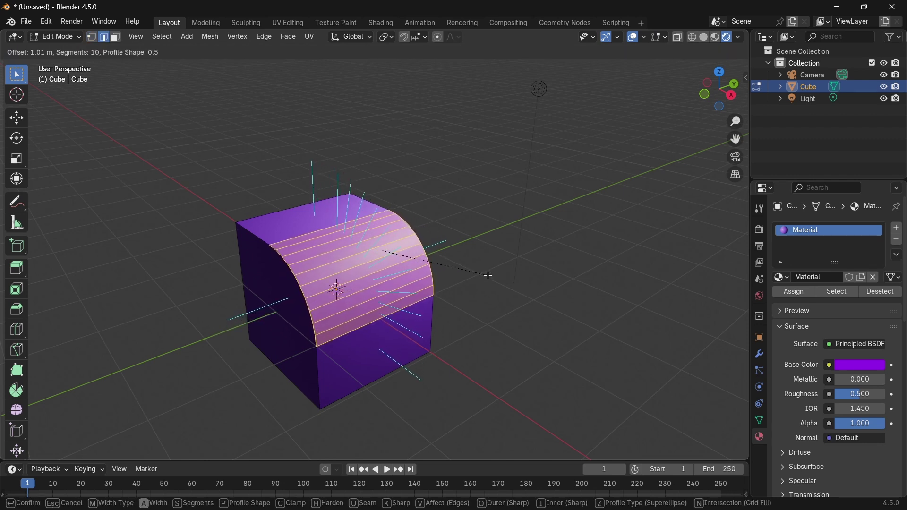
pyautogui.click(513, 278)
# - Flip the normal of a single face in the middle of the curved bevel
pyautogui.moveTo(512, 278); pyautogui.dragTo(436, 263, button='middle')
pyautogui.hotkey('alt', 'a')
pyautogui.press('3')
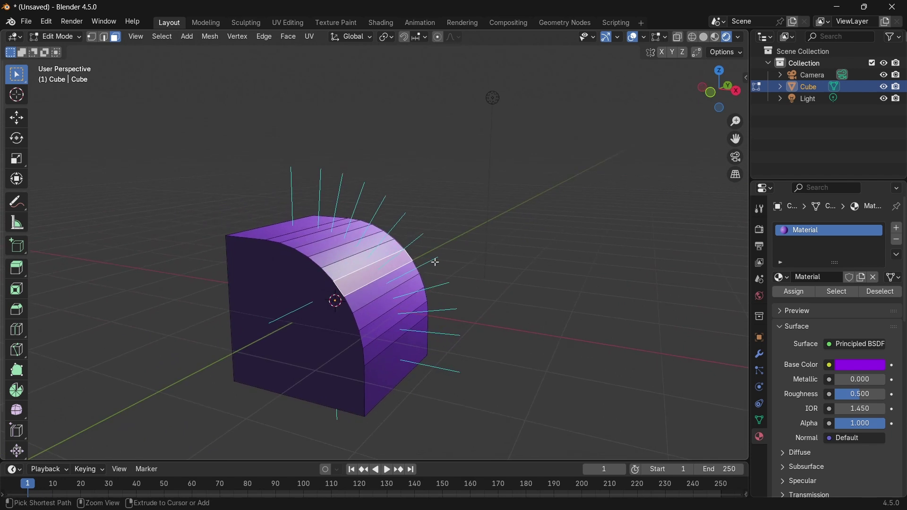
pyautogui.hotkey('alt', 'n')
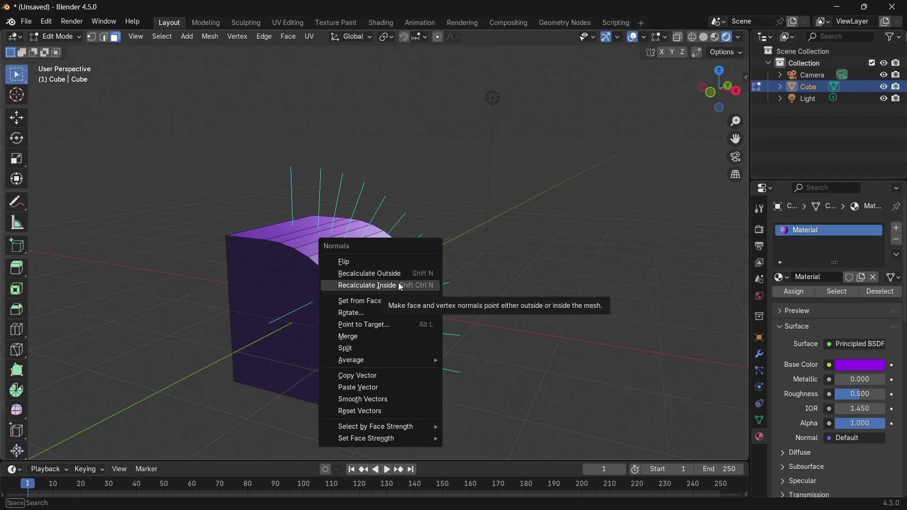
pyautogui.click(346, 262)
pyautogui.moveTo(349, 265); pyautogui.dragTo(395, 258, button='middle')
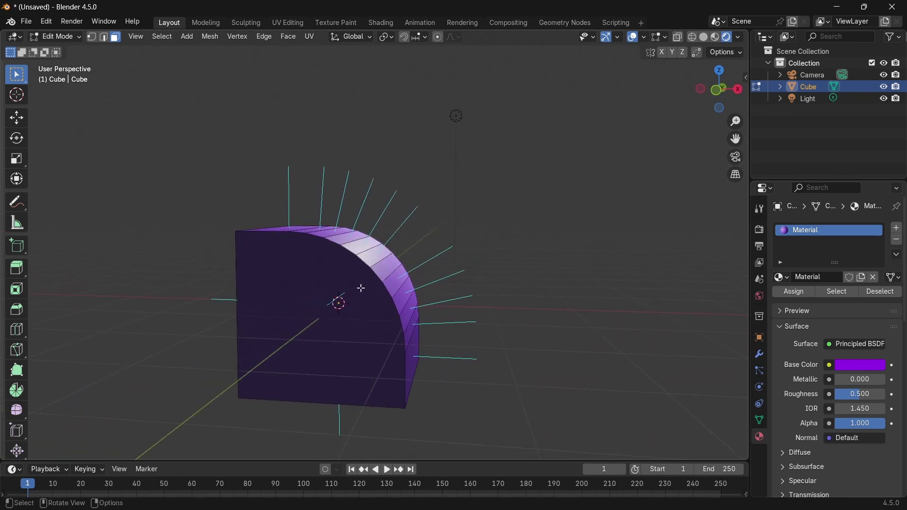
# - Flip the selected bevel face's normal outward and back inward again to compare the shading
pyautogui.hotkey('alt', 'n')
pyautogui.click(382, 271)
pyautogui.hotkey('alt', 'n')
pyautogui.click(380, 272)
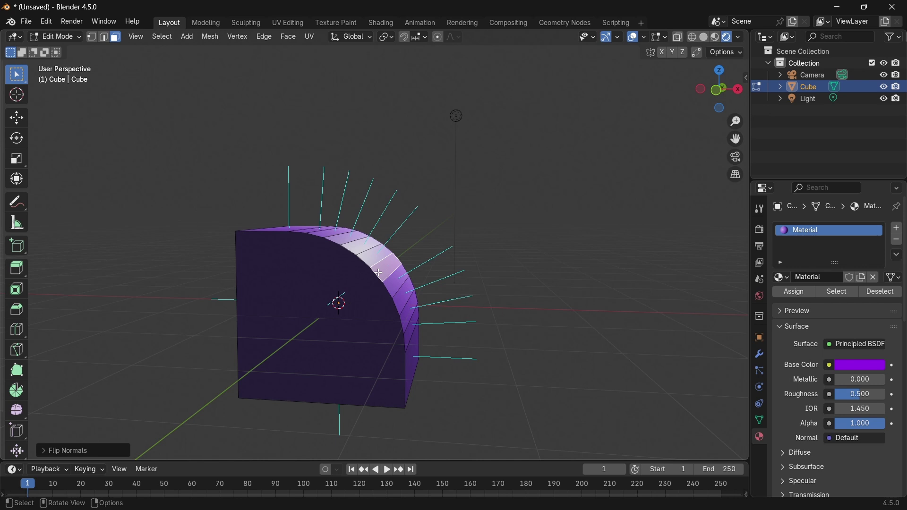
# - Turn on the Face Orientation overlay to highlight the face with the inverted normal
pyautogui.moveTo(531, 299); pyautogui.dragTo(645, 94, button='middle')
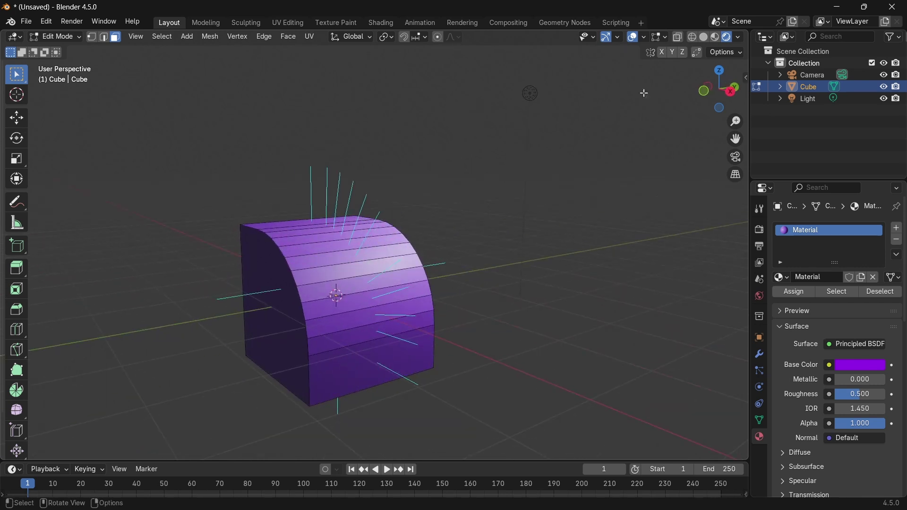
pyautogui.click(663, 38)
pyautogui.click(645, 38)
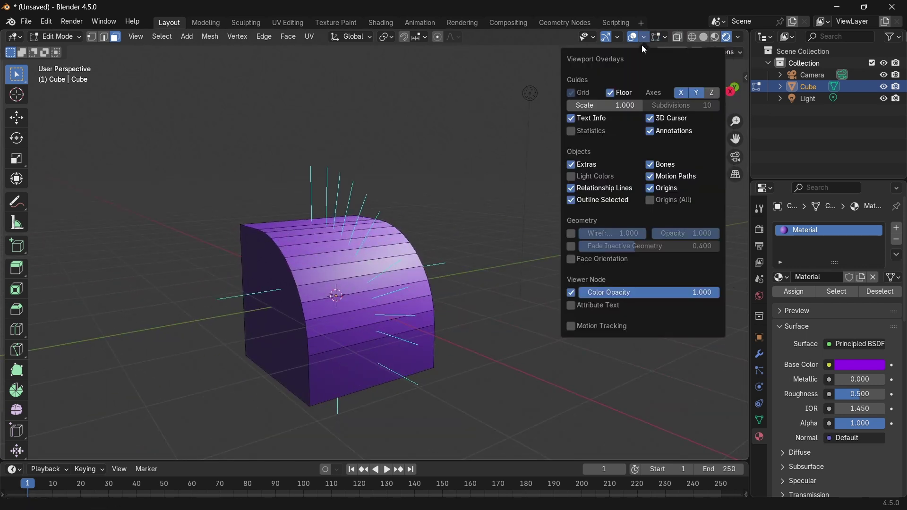
pyautogui.click(571, 260)
pyautogui.moveTo(415, 298); pyautogui.dragTo(394, 301, button='middle')
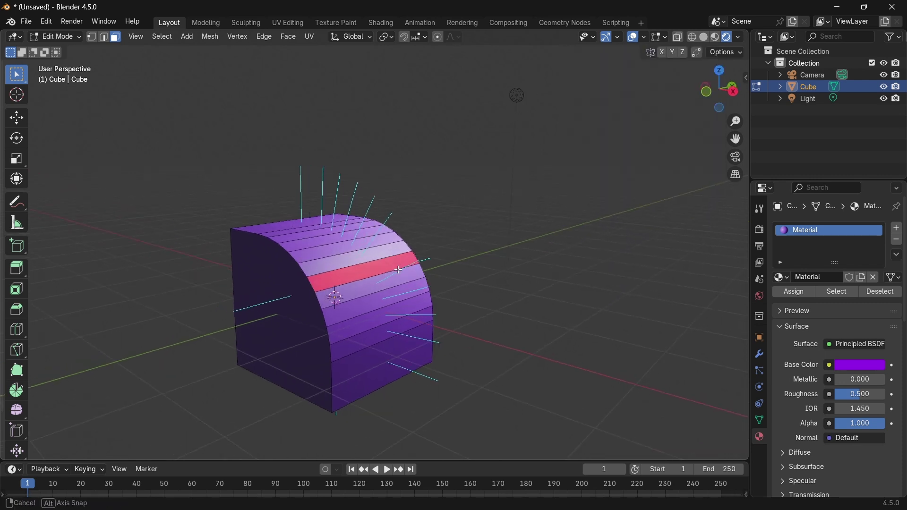
# - Switch to Object Mode and apply Shade Auto Smooth to the bevelled cube
pyautogui.press('Tab')
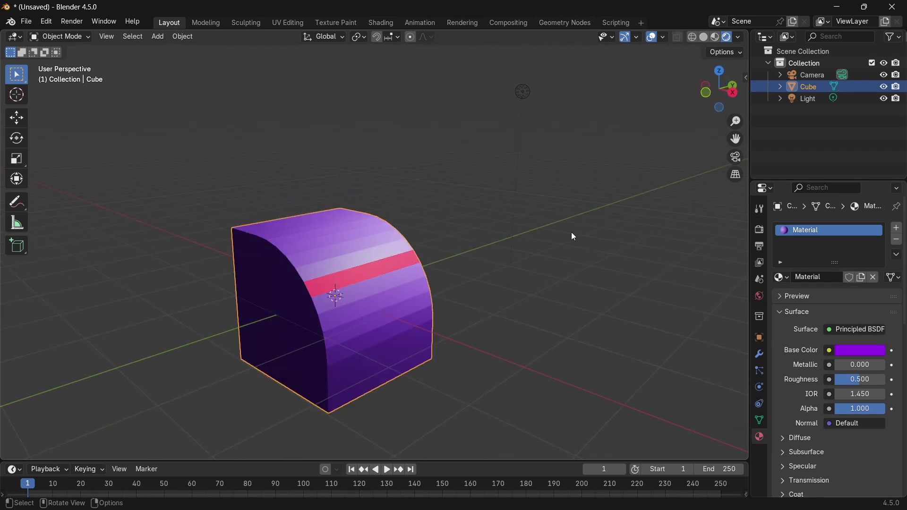
pyautogui.rightClick(337, 283)
pyautogui.click(317, 297)
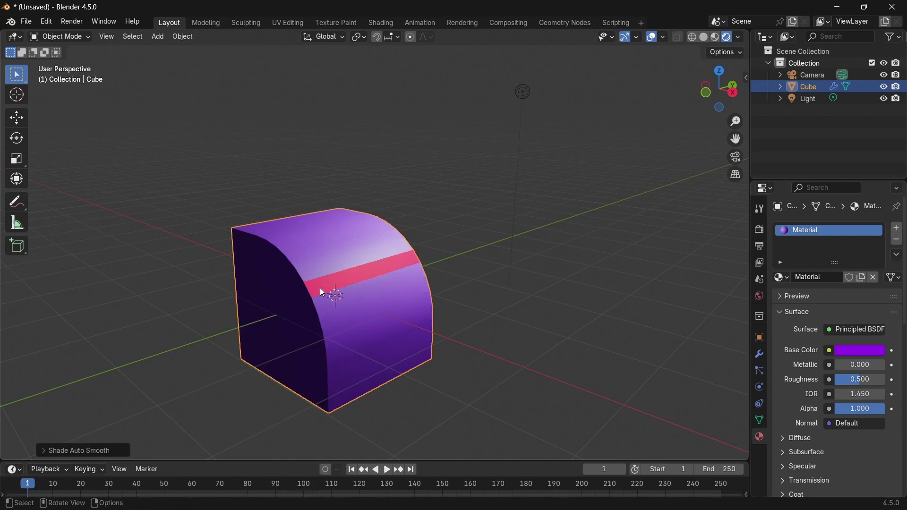
# - Turn off the Face Orientation overlay and examine the shading of the inverted face up close
pyautogui.click(638, 38)
pyautogui.click(665, 37)
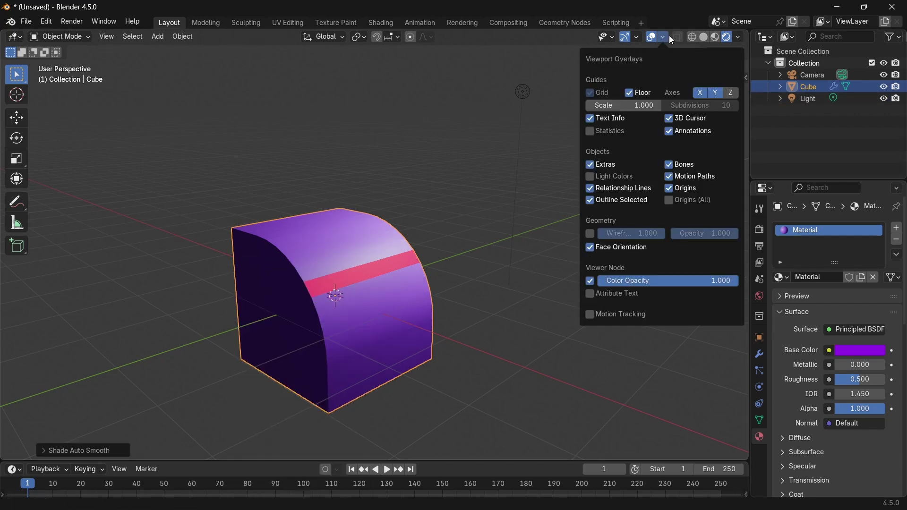
pyautogui.click(590, 246)
pyautogui.scroll(5, 442, 206)
pyautogui.moveTo(441, 206)
pyautogui.mouseDown(button='middle')
pyautogui.moveTo(447, 221)
pyautogui.moveTo(456, 189)
pyautogui.moveTo(424, 197)
pyautogui.moveTo(448, 197)
pyautogui.mouseUp(button='middle')
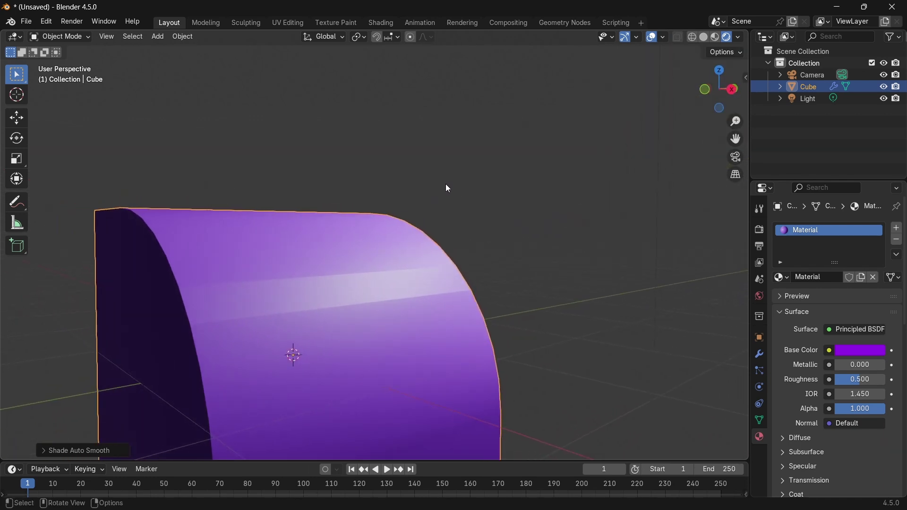
pyautogui.moveTo(387, 262)
pyautogui.mouseDown(button='middle')
pyautogui.moveTo(330, 244)
pyautogui.moveTo(413, 295)
pyautogui.moveTo(350, 371)
pyautogui.mouseUp(button='middle')
pyautogui.moveTo(271, 272)
pyautogui.mouseDown(button='middle')
pyautogui.moveTo(293, 265)
pyautogui.moveTo(252, 268)
pyautogui.mouseUp(button='middle')
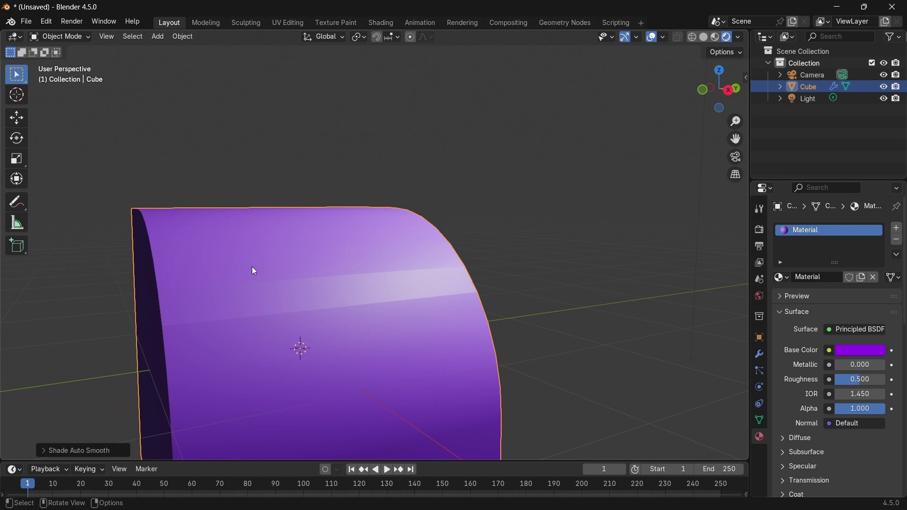
# - In Edit Mode, flip the inverted bevel face's normal outward, and undo the flip
pyautogui.click(536, 177)
pyautogui.press('Tab')
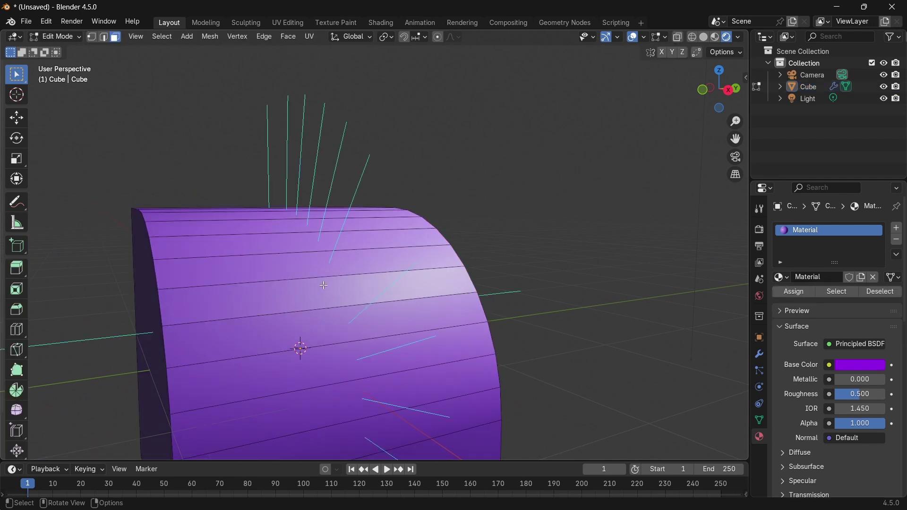
pyautogui.click(323, 286)
pyautogui.rightClick(324, 285)
pyautogui.click(325, 286)
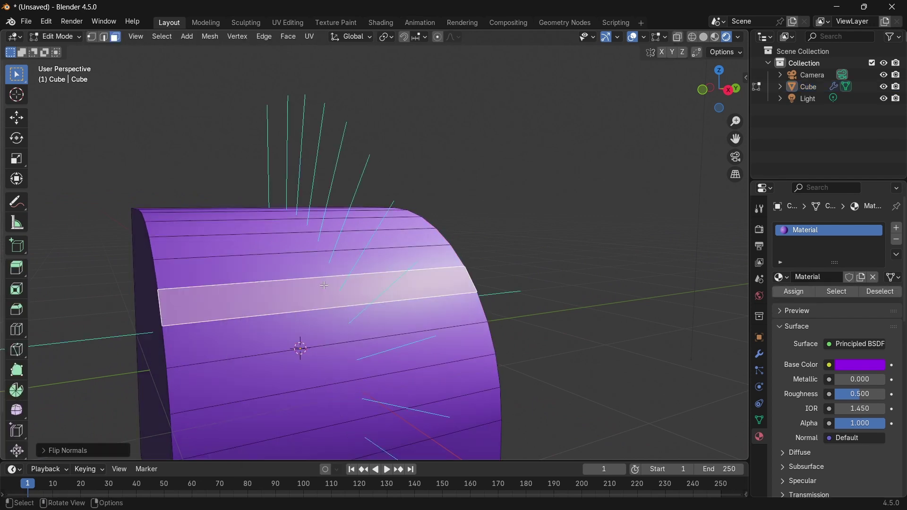
pyautogui.hotkey('ctrl', 'z')
# - Try Recalculate Outside and Recalculate Inside on the normals of the selected bevel face
pyautogui.hotkey('alt', 'n')
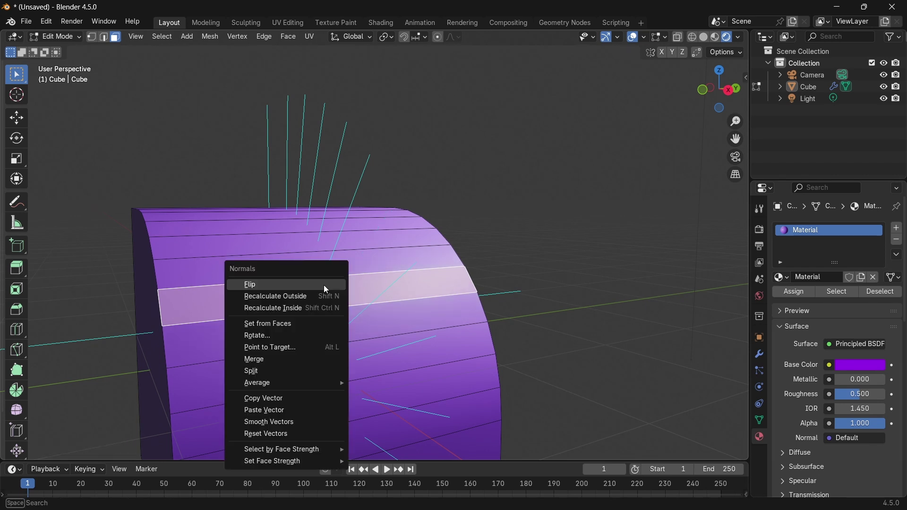
pyautogui.click(298, 297)
pyautogui.moveTo(364, 126); pyautogui.dragTo(331, 331, button='middle')
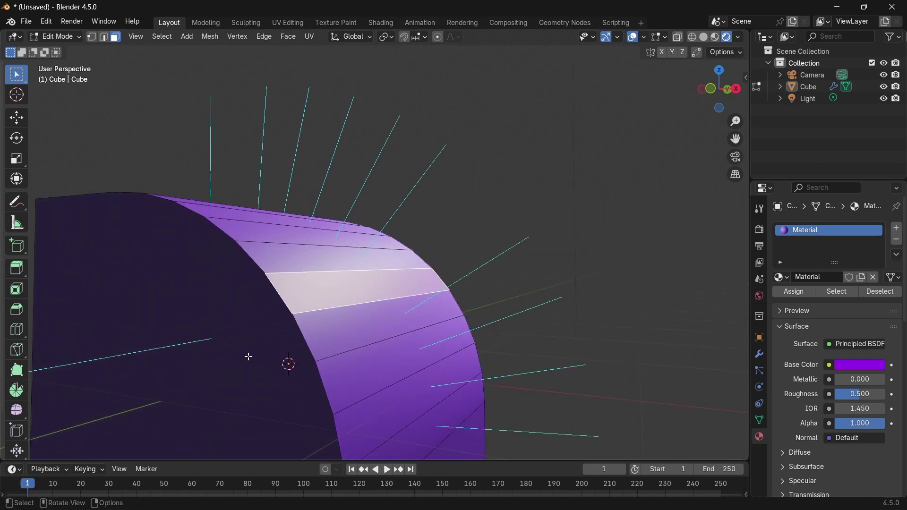
pyautogui.hotkey('alt', 'n')
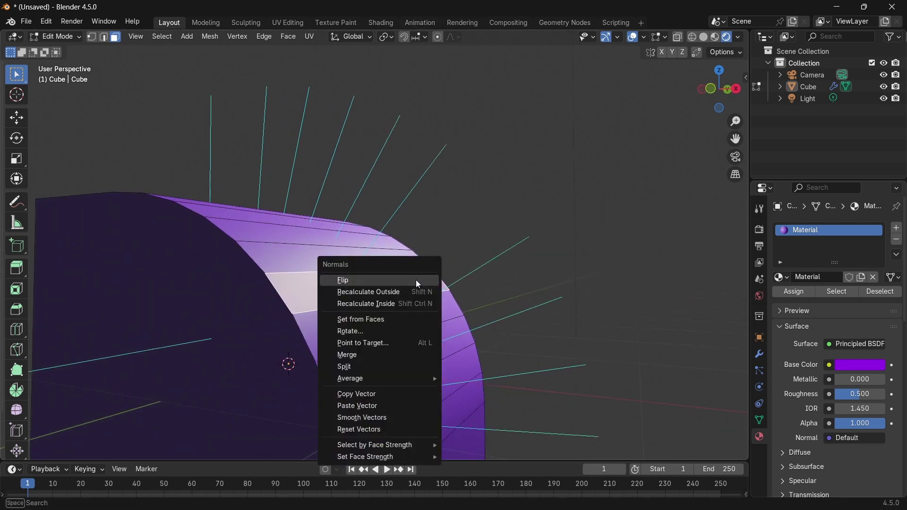
pyautogui.click(383, 305)
pyautogui.moveTo(383, 305); pyautogui.dragTo(354, 325, button='middle')
# - Return to Object Mode and delete the bevelled cube
pyautogui.press('Tab')
pyautogui.moveTo(497, 336); pyautogui.dragTo(356, 323, button='middle')
pyautogui.click(356, 318)
pyautogui.press('Delete')
# - Add an ico sphere mesh with 6 subdivisions
pyautogui.hotkey('shift', 'a')
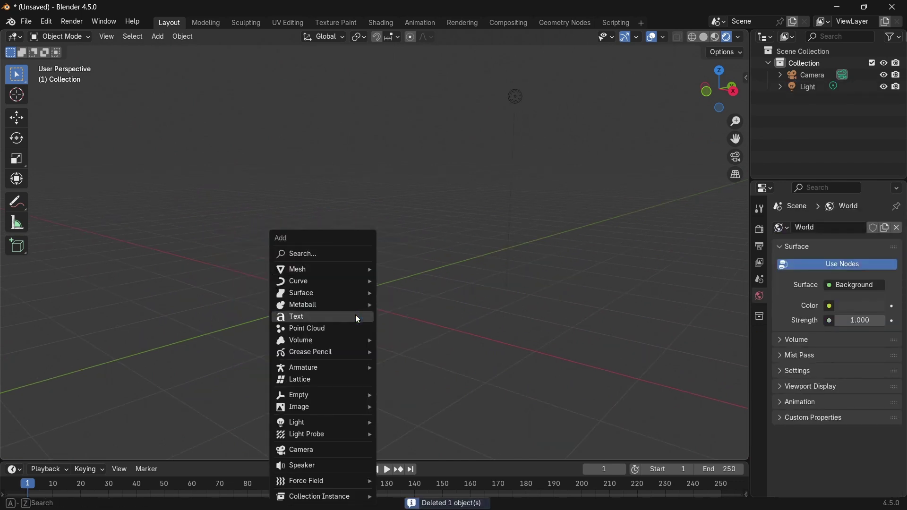
pyautogui.moveTo(338, 271)
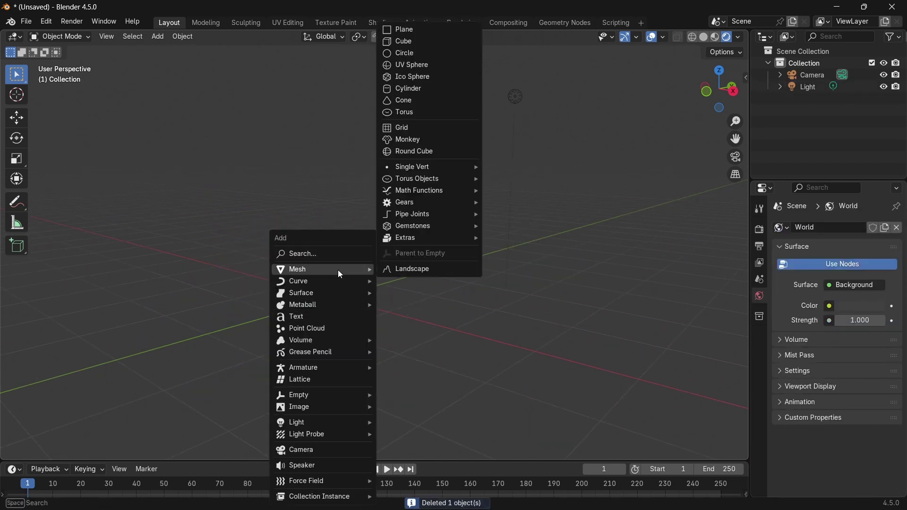
pyautogui.click(408, 79)
pyautogui.click(71, 451)
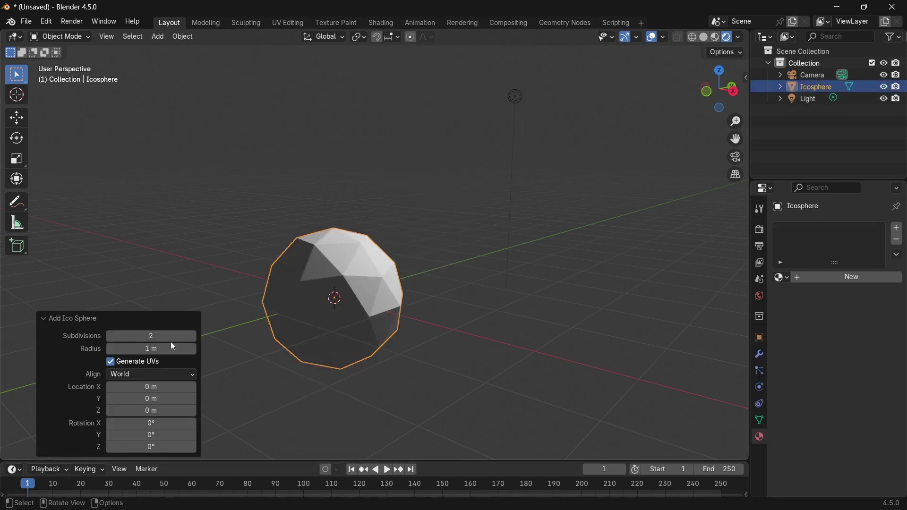
pyautogui.doubleClick(163, 336)
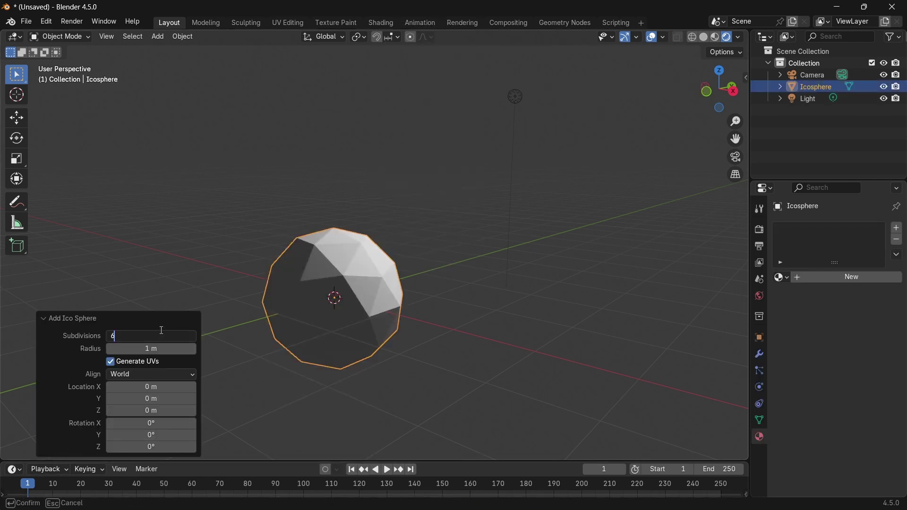
pyautogui.write('5')
pyautogui.press('Return')
pyautogui.click(89, 324)
# - Shade the ico sphere smooth and assign it the existing purple material named Material
pyautogui.rightClick(309, 257)
pyautogui.click(280, 246)
pyautogui.moveTo(478, 240); pyautogui.dragTo(354, 234, button='middle')
pyautogui.scroll(4, 399, 228)
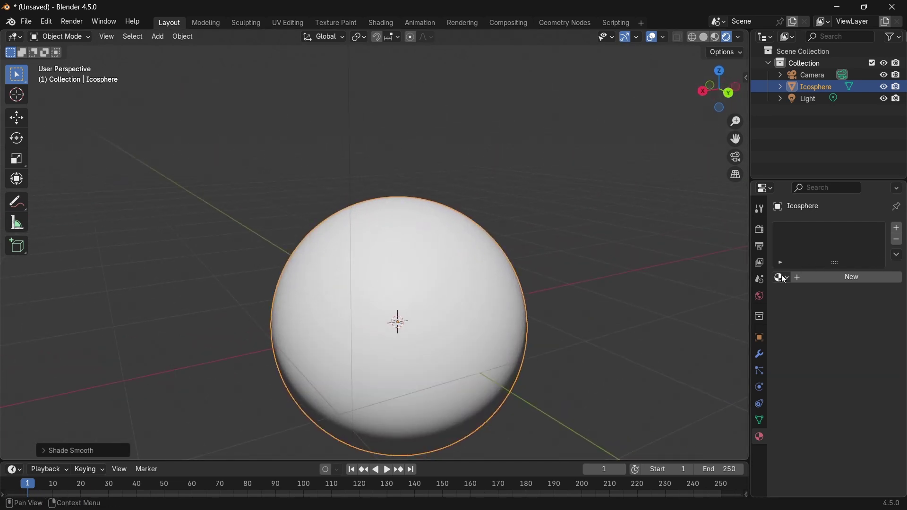
pyautogui.click(783, 279)
pyautogui.click(695, 296)
pyautogui.scroll(2, 476, 264)
pyautogui.keyDown('shift'); pyautogui.moveTo(483, 279); pyautogui.dragTo(446, 223, button='middle'); pyautogui.keyUp('shift')
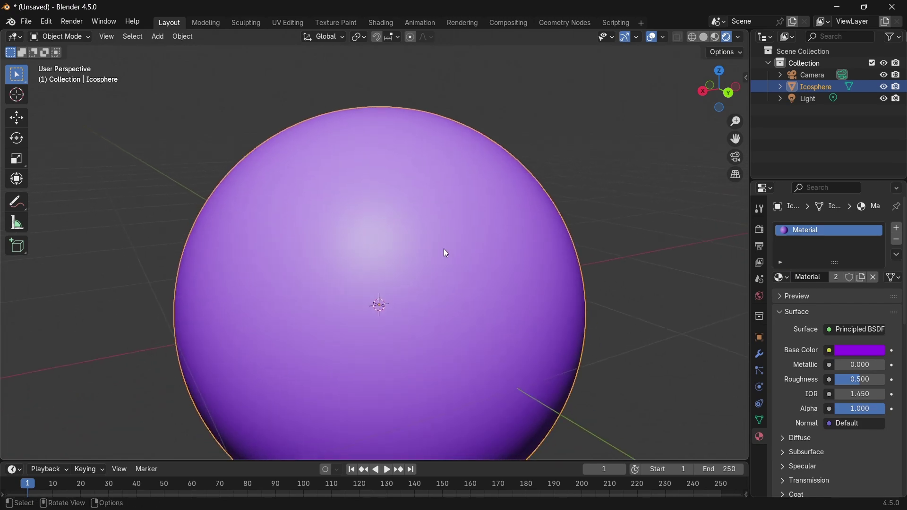
# - Enter Edit Mode on the ico sphere and shorten the displayed face normals to small spikes on its surface
pyautogui.press('Tab')
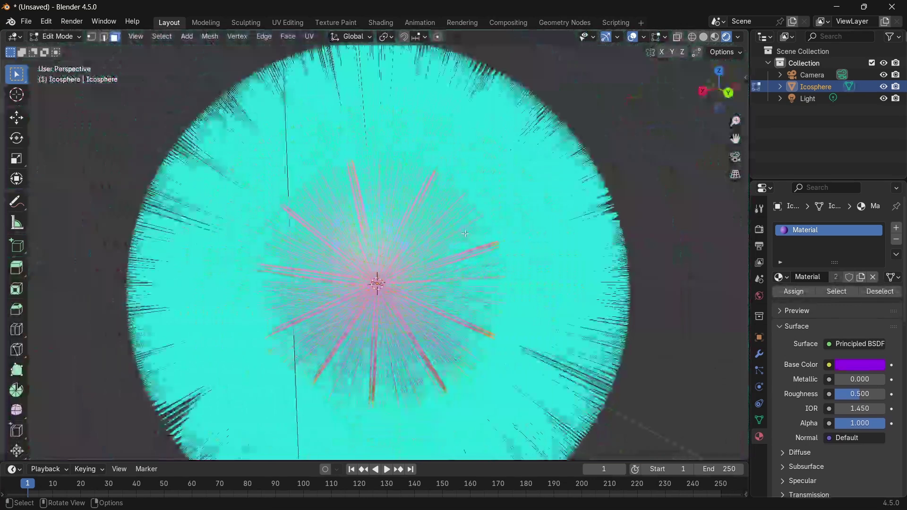
pyautogui.scroll(-2, 614, 158)
pyautogui.click(666, 36)
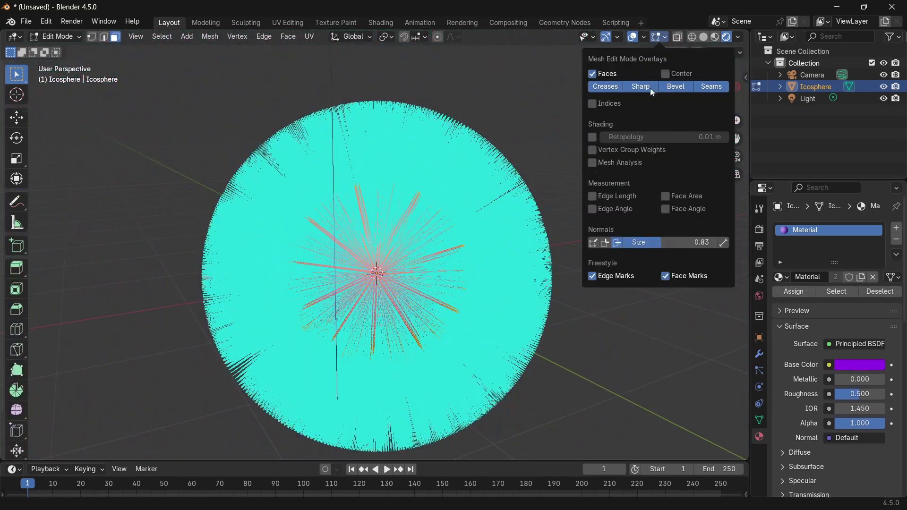
pyautogui.moveTo(658, 244); pyautogui.dragTo(627, 242)
pyautogui.scroll(6, 403, 200)
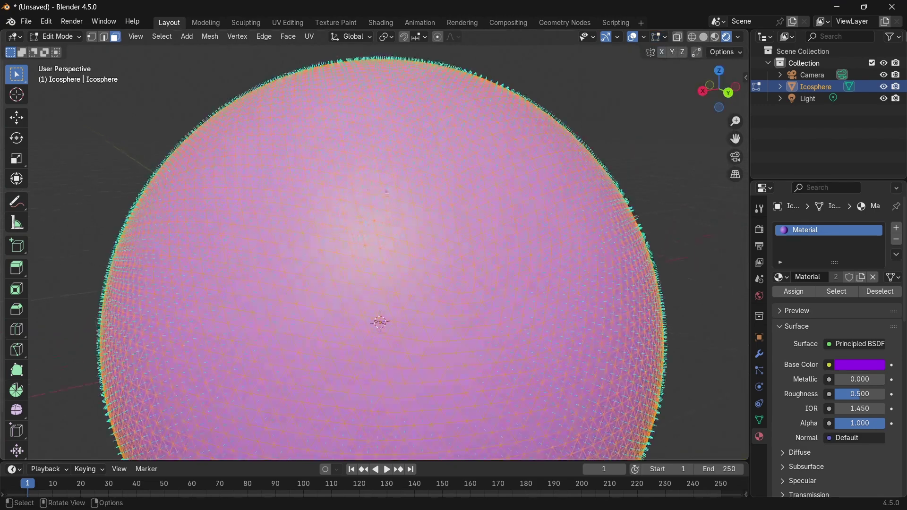
# - Box-select a large patch of faces around the highlight on the ico sphere
pyautogui.moveTo(290, 164); pyautogui.dragTo(674, 427)
pyautogui.scroll(-2, 622, 397)
pyautogui.moveTo(622, 397); pyautogui.dragTo(581, 364, button='middle')
pyautogui.scroll(-3, 543, 373)
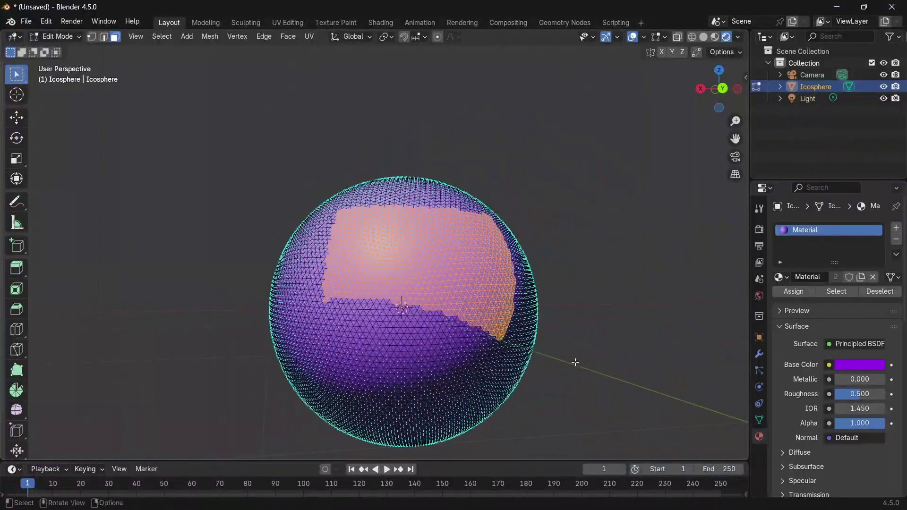
# - Assign the selected patch's vertices to a new vertex group in vertex selection mode and show the mesh's vertex groups
pyautogui.moveTo(487, 210); pyautogui.dragTo(516, 221, button='middle')
pyautogui.scroll(3, 516, 221)
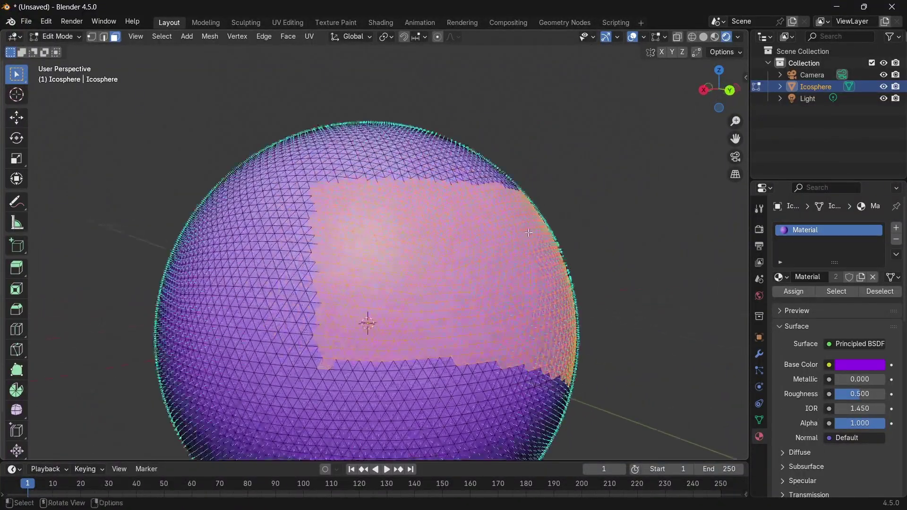
pyautogui.hotkey('shift', '1')
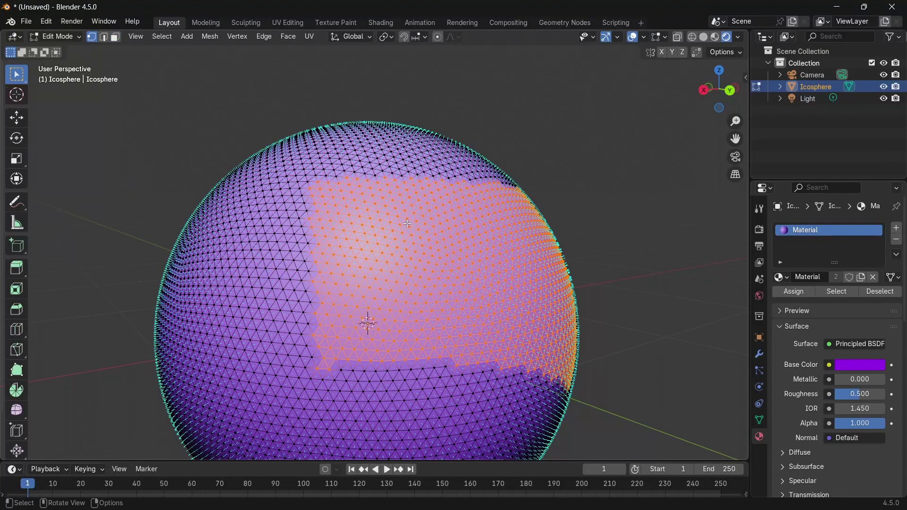
pyautogui.hotkey('ctrl', 'g')
pyautogui.click(400, 224)
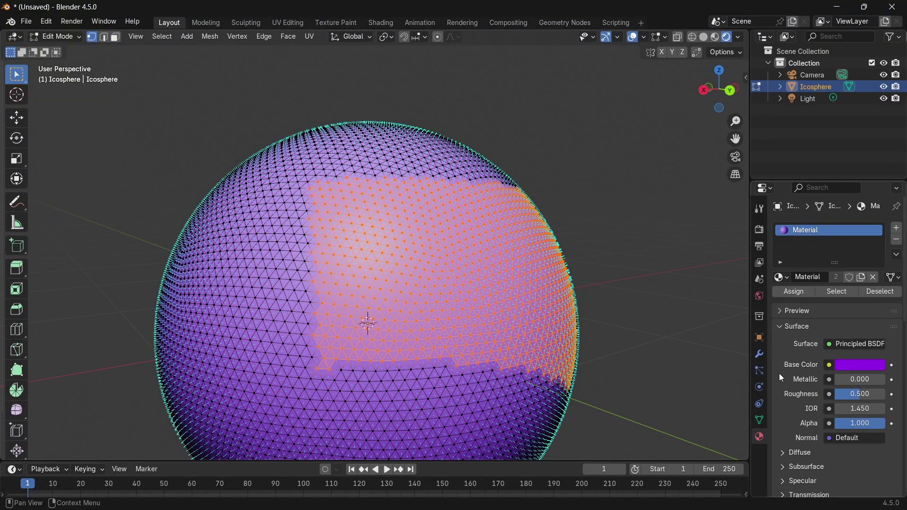
pyautogui.click(760, 354)
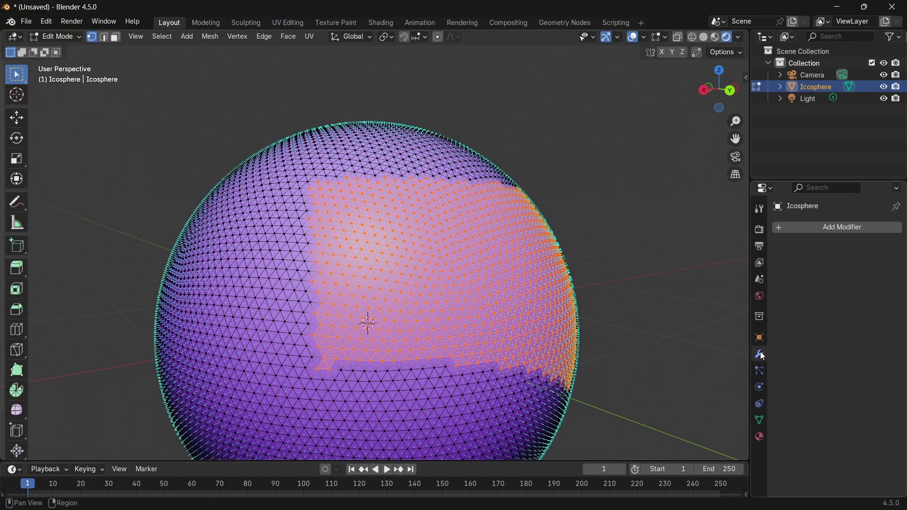
pyautogui.click(761, 421)
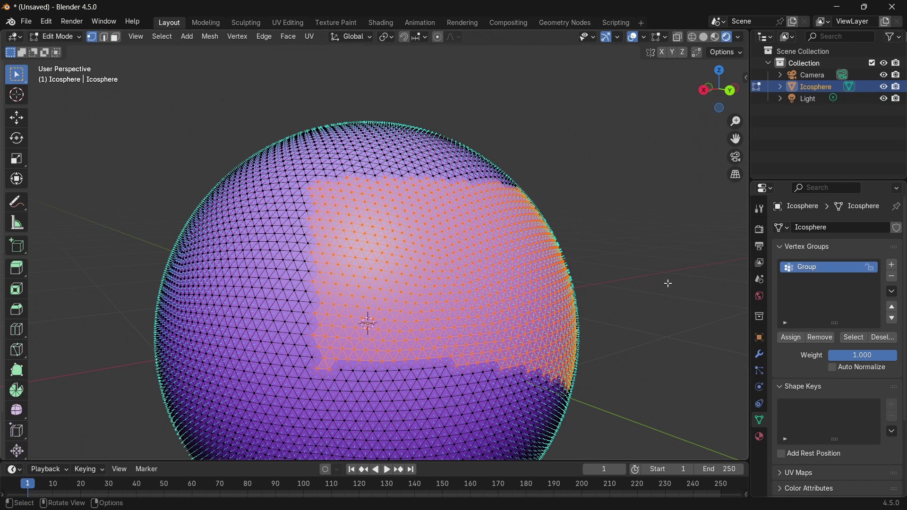
# - Return to Object Mode and add a Displace modifier to the ico sphere
pyautogui.press('Tab')
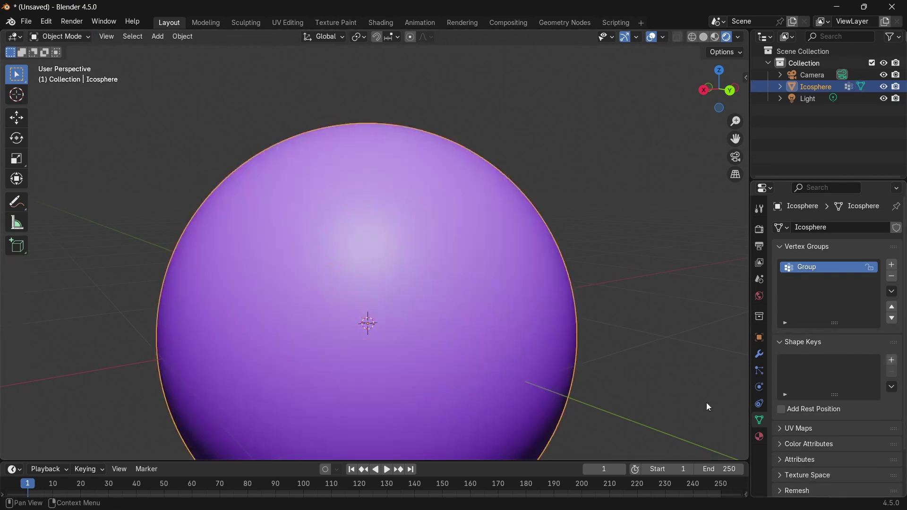
pyautogui.press('Tab')
pyautogui.press('Tab')
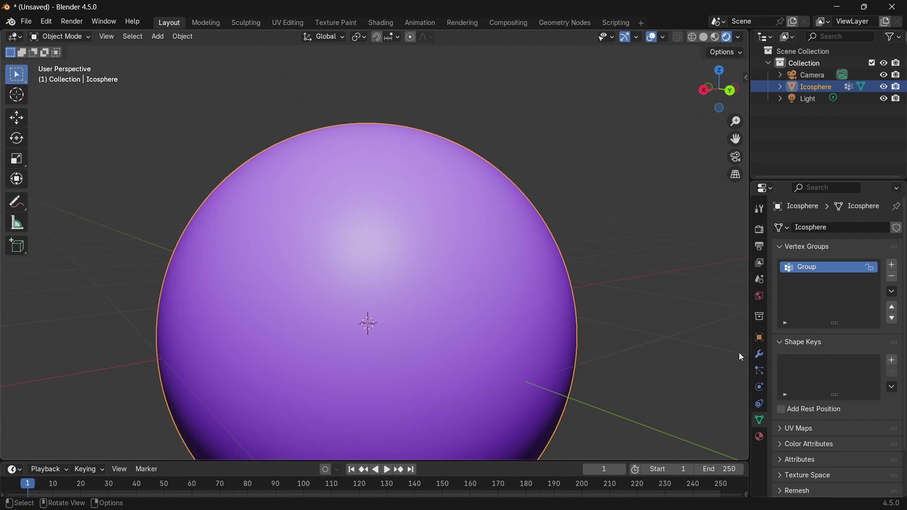
pyautogui.click(760, 355)
pyautogui.click(806, 230)
pyautogui.moveTo(809, 235)
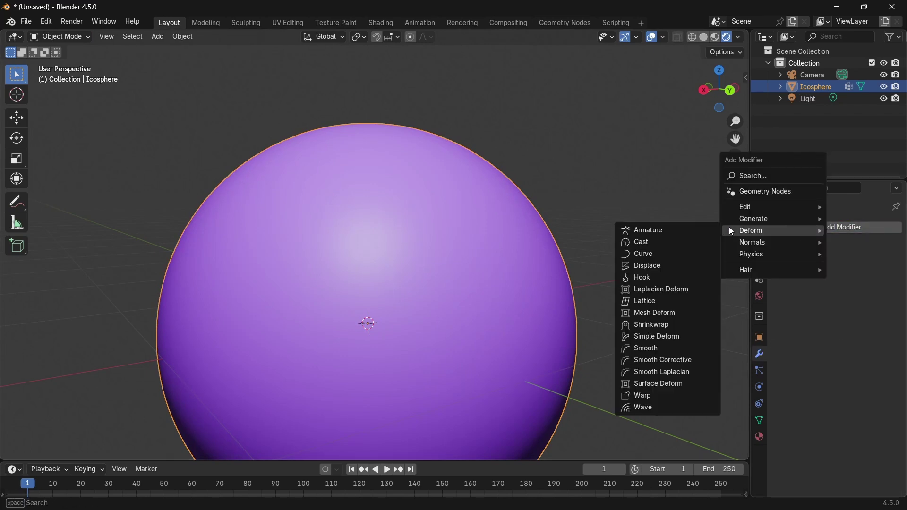
pyautogui.click(642, 267)
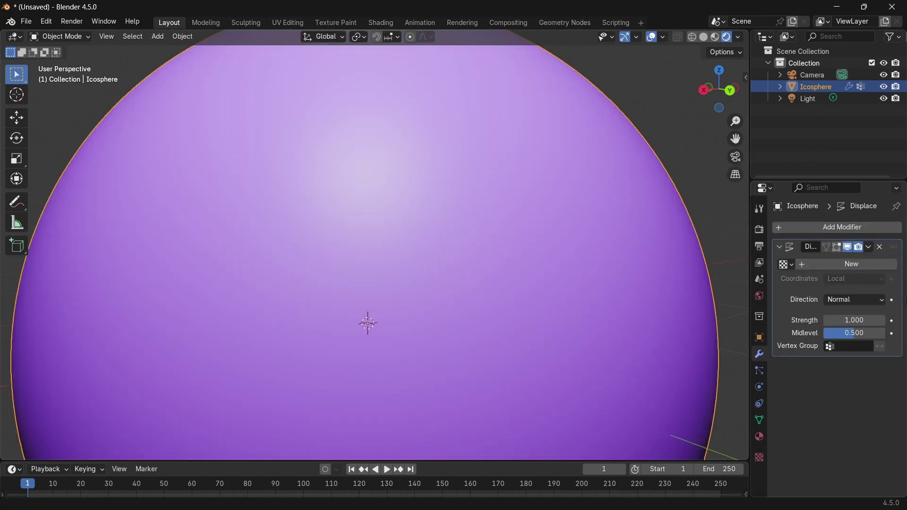
# - Give the Displace modifier a new Clouds texture with a size of 0.08
pyautogui.click(823, 265)
pyautogui.click(883, 266)
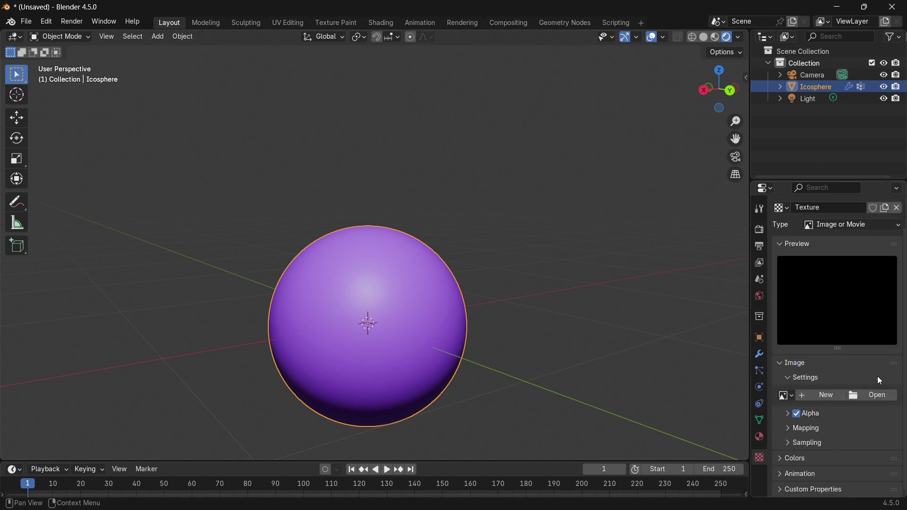
pyautogui.click(845, 230)
pyautogui.click(846, 264)
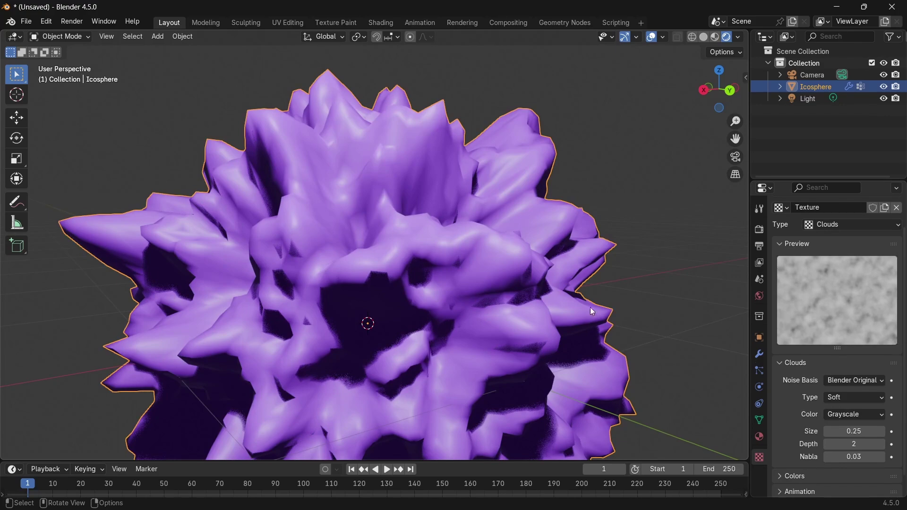
pyautogui.moveTo(863, 428)
pyautogui.mouseDown()
pyautogui.moveTo(879, 428)
pyautogui.moveTo(846, 428)
pyautogui.mouseUp()
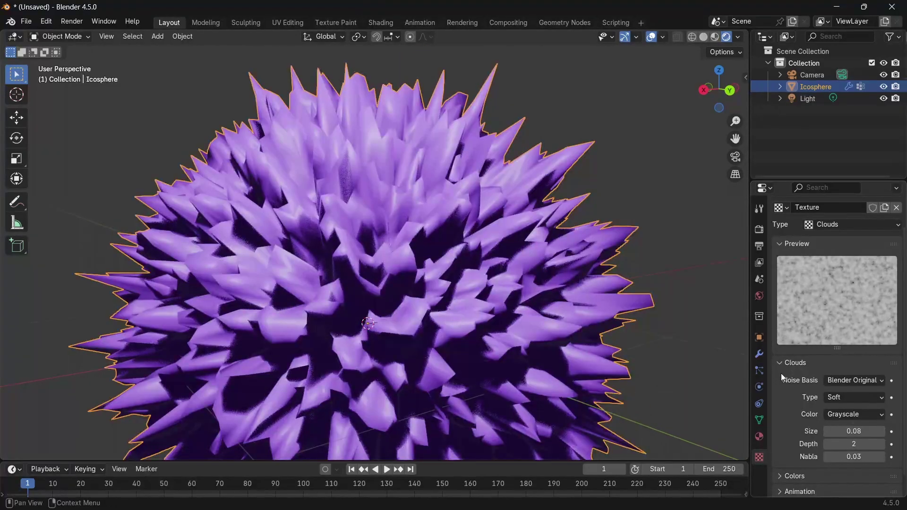
# - Limit the Displace modifier to the vertex group named Group and deselect the ico sphere
pyautogui.click(760, 354)
pyautogui.click(842, 348)
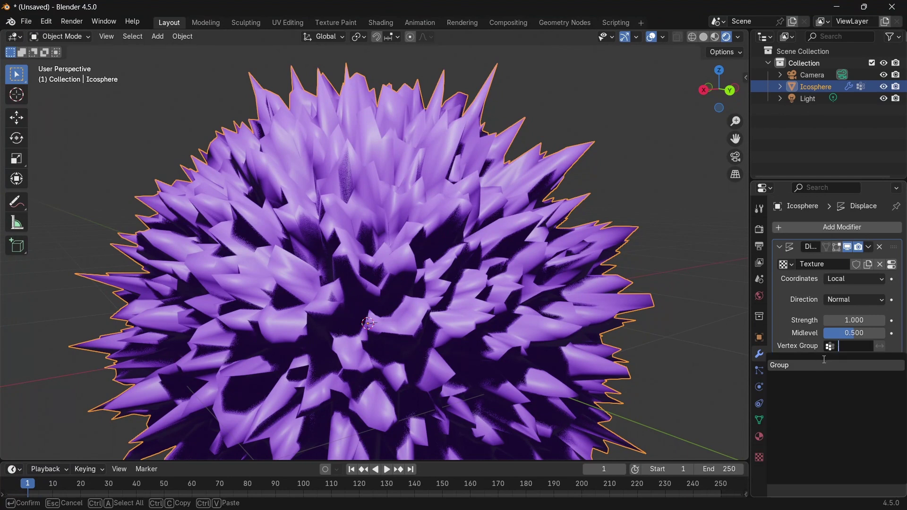
pyautogui.click(796, 367)
pyautogui.moveTo(544, 277); pyautogui.dragTo(675, 294, button='middle')
pyautogui.click(674, 294)
# - Enter Edit Mode, display the displacement in Edit Mode and on the cage, and examine the normals on the spikes
pyautogui.press('Tab')
pyautogui.moveTo(531, 221); pyautogui.dragTo(506, 220, button='middle')
pyautogui.click(837, 247)
pyautogui.click(826, 247)
pyautogui.moveTo(561, 255); pyautogui.dragTo(398, 261, button='middle')
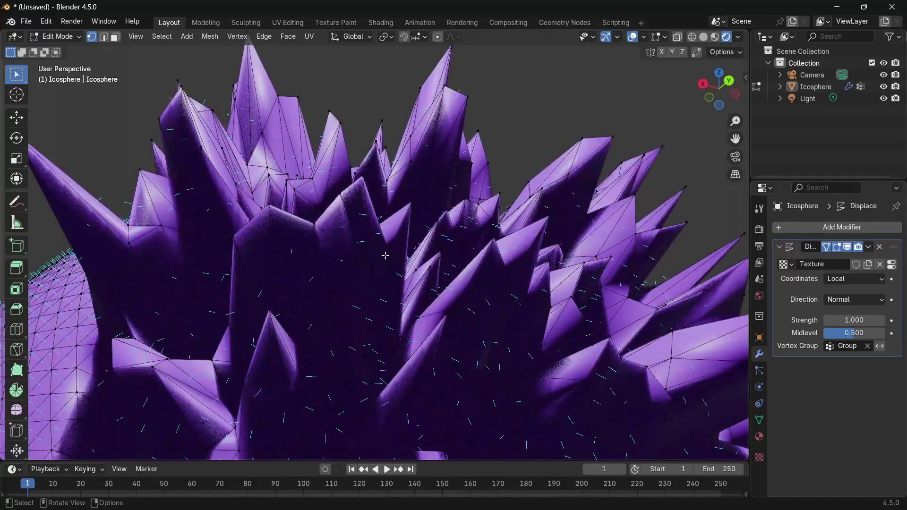
pyautogui.moveTo(358, 220); pyautogui.dragTo(237, 159, button='middle')
pyautogui.moveTo(319, 135); pyautogui.dragTo(517, 205, button='middle')
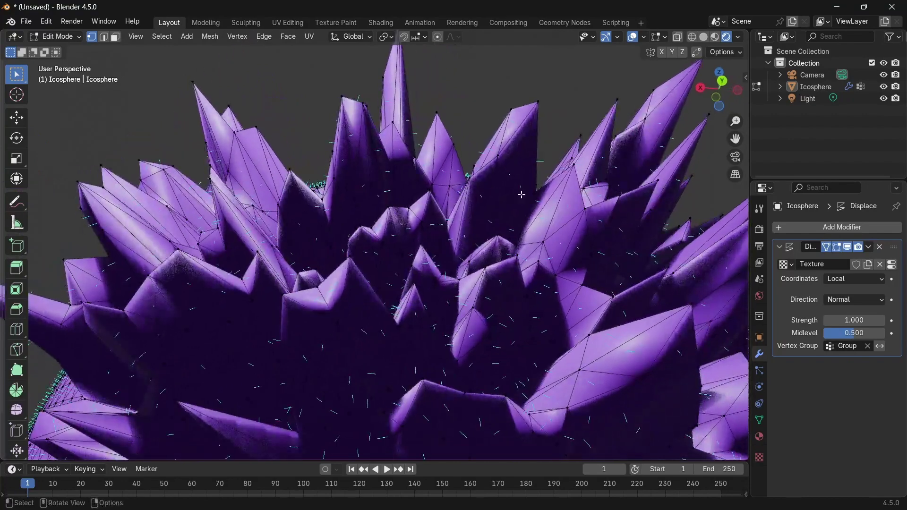
pyautogui.scroll(-4, 607, 200)
pyautogui.scroll(2, 491, 231)
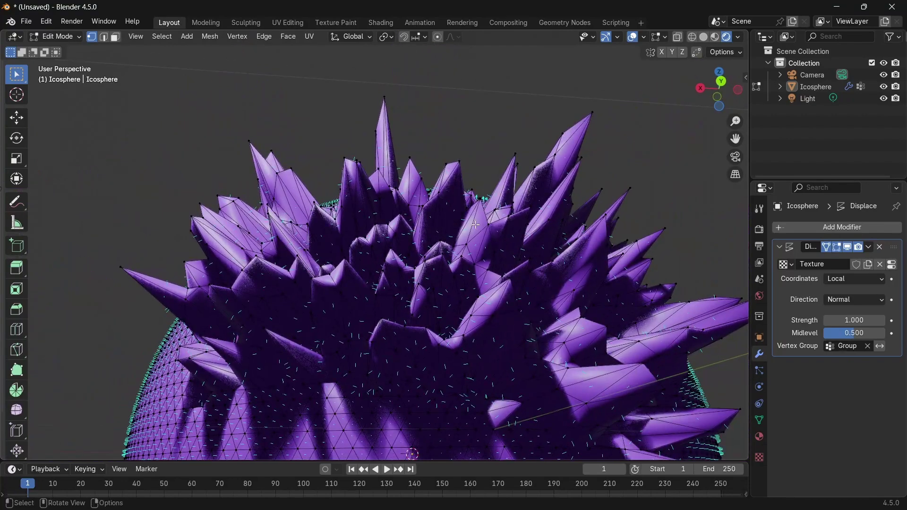
# - Switch to face selection and try rotating a single triangular face on one of the displaced spikes
pyautogui.press('3')
pyautogui.scroll(4, 476, 225)
pyautogui.moveTo(466, 231)
pyautogui.mouseDown(button='middle')
pyautogui.moveTo(455, 236)
pyautogui.moveTo(466, 239)
pyautogui.mouseUp(button='middle')
pyautogui.scroll(6, 535, 247)
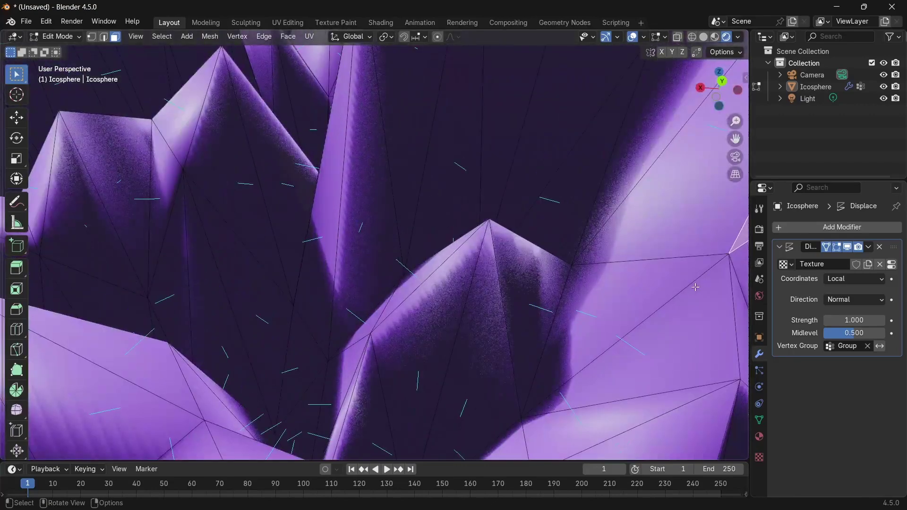
pyautogui.keyDown('shift'); pyautogui.moveTo(638, 255); pyautogui.dragTo(520, 272, button='middle'); pyautogui.keyUp('shift')
pyautogui.scroll(-5, 521, 271)
pyautogui.press('r')
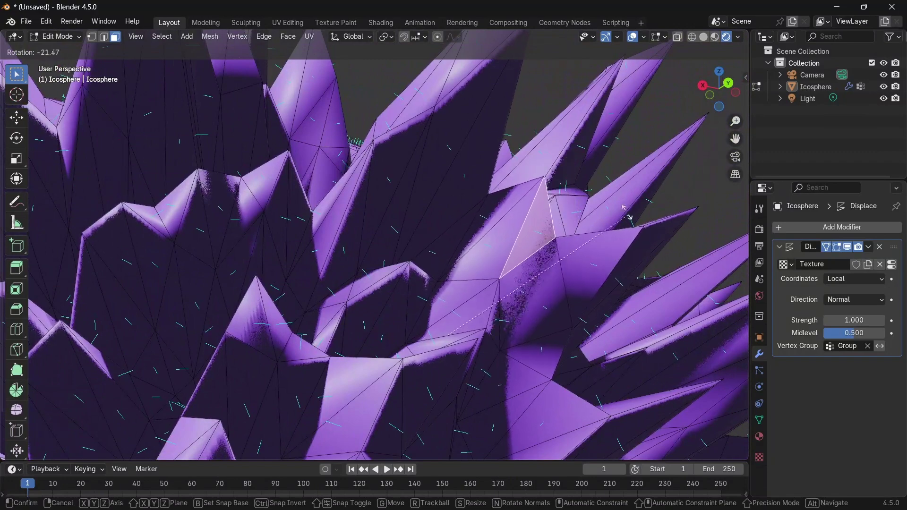
pyautogui.click(585, 279)
pyautogui.scroll(-6, 569, 290)
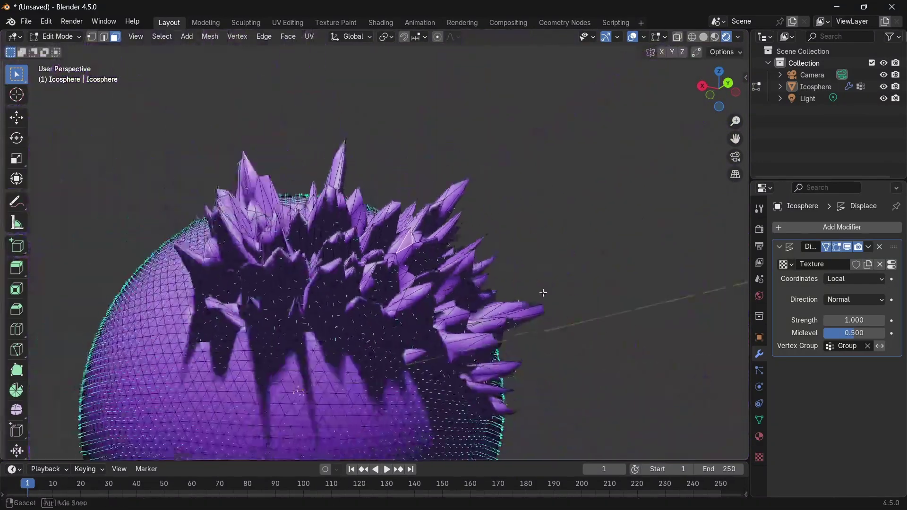
# - Compare the spikes in Object Mode, then select a face on a large spike in Edit Mode and rotate it
pyautogui.moveTo(569, 290); pyautogui.dragTo(481, 326, button='middle')
pyautogui.press('Tab')
pyautogui.moveTo(458, 256); pyautogui.dragTo(567, 168, button='middle')
pyautogui.press('Tab')
pyautogui.click(497, 174)
pyautogui.moveTo(497, 174); pyautogui.dragTo(544, 151, button='middle')
pyautogui.press('r')
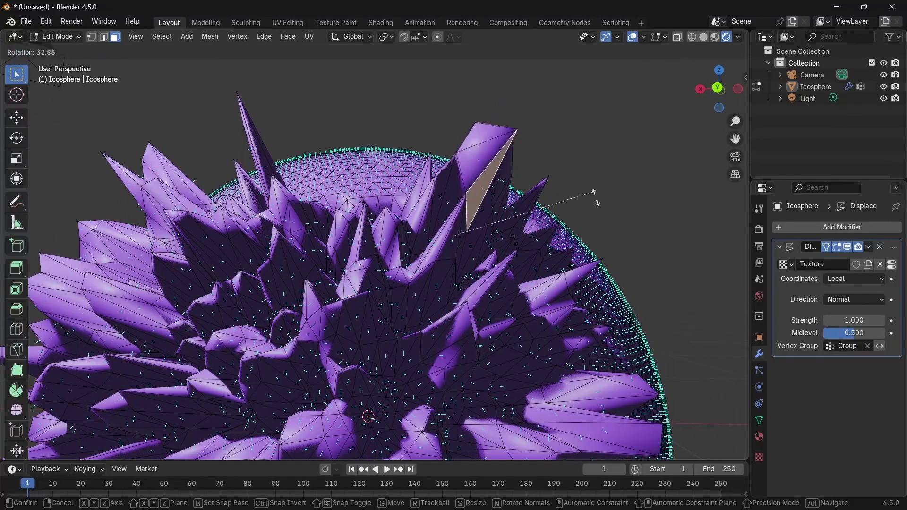
pyautogui.click(567, 295)
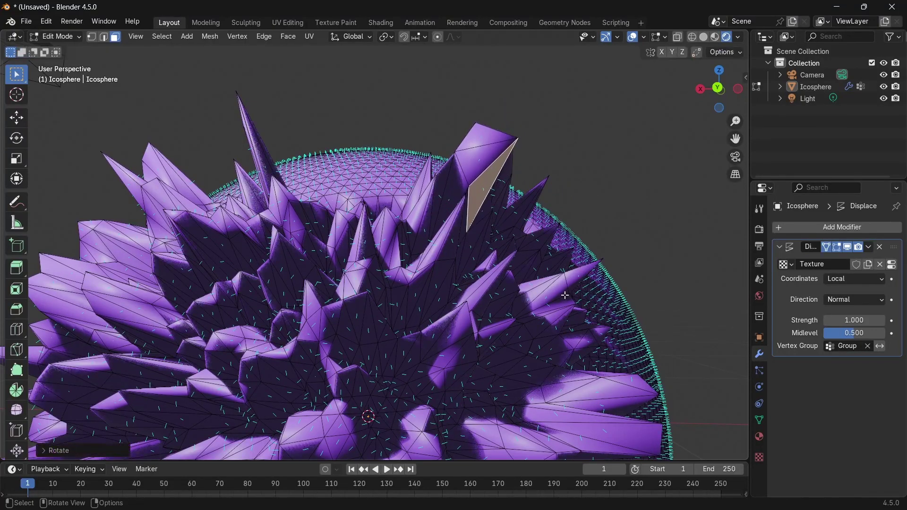
# - Rotate the selected spike face by about -24° from another viewing side and inspect its shading in Object Mode
pyautogui.moveTo(461, 200); pyautogui.dragTo(539, 298, button='middle')
pyautogui.press('r')
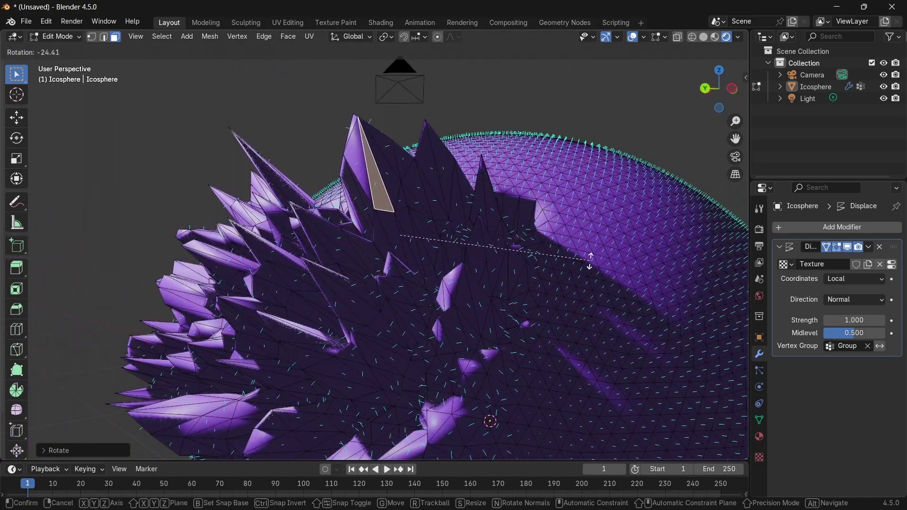
pyautogui.click(589, 260)
pyautogui.press('Tab')
pyautogui.moveTo(373, 223); pyautogui.dragTo(428, 209, button='middle')
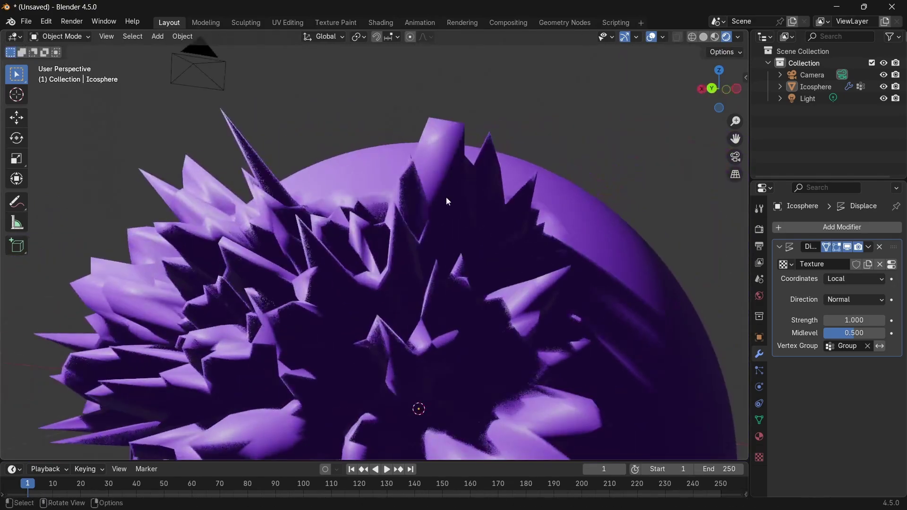
pyautogui.scroll(-4, 370, 225)
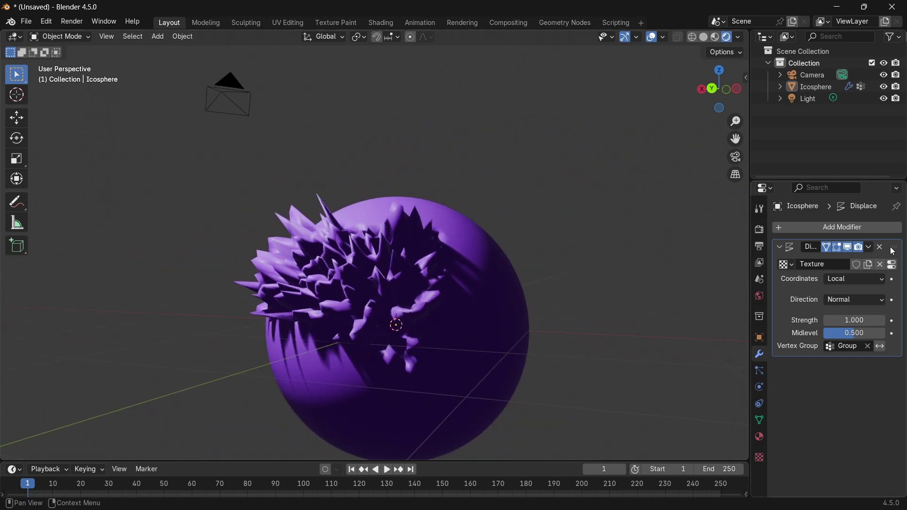
# - Remove the Displace modifier from the ico sphere and enlarge the timeline area
pyautogui.click(880, 247)
pyautogui.moveTo(521, 460); pyautogui.dragTo(512, 317)
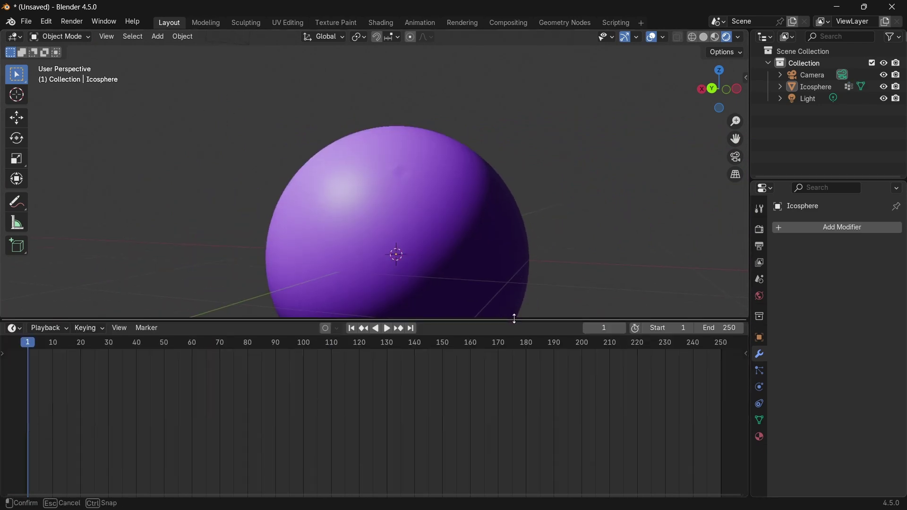
pyautogui.click(17, 325)
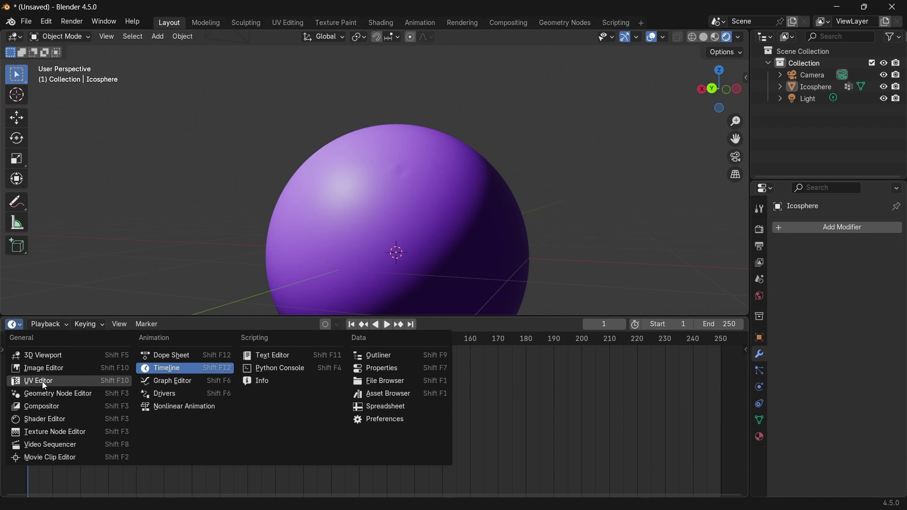
# - Examine the small dent around the rotated face on the ico sphere in Edit Mode and check the viewport overlay options
pyautogui.moveTo(400, 175); pyautogui.dragTo(345, 215, button='middle')
pyautogui.scroll(4, 405, 193)
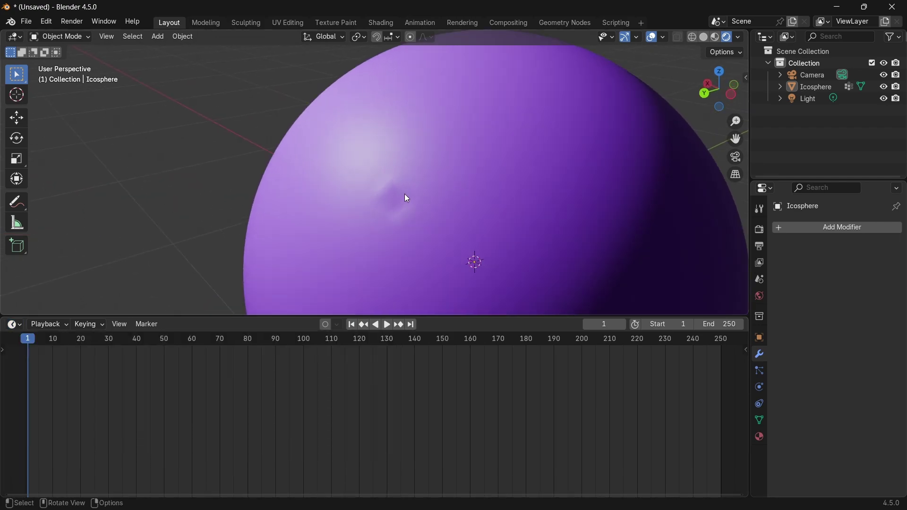
pyautogui.press('Tab')
pyautogui.scroll(3, 403, 214)
pyautogui.moveTo(403, 214); pyautogui.dragTo(443, 193, button='middle')
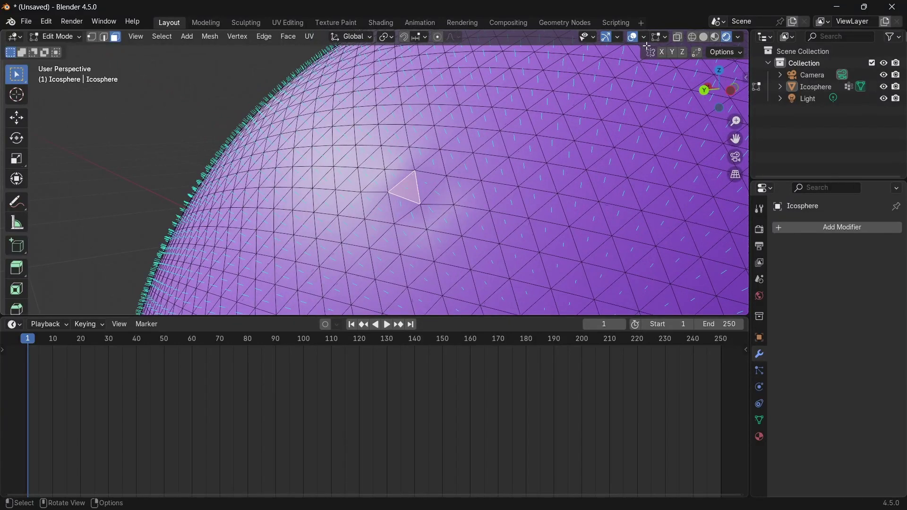
pyautogui.click(647, 38)
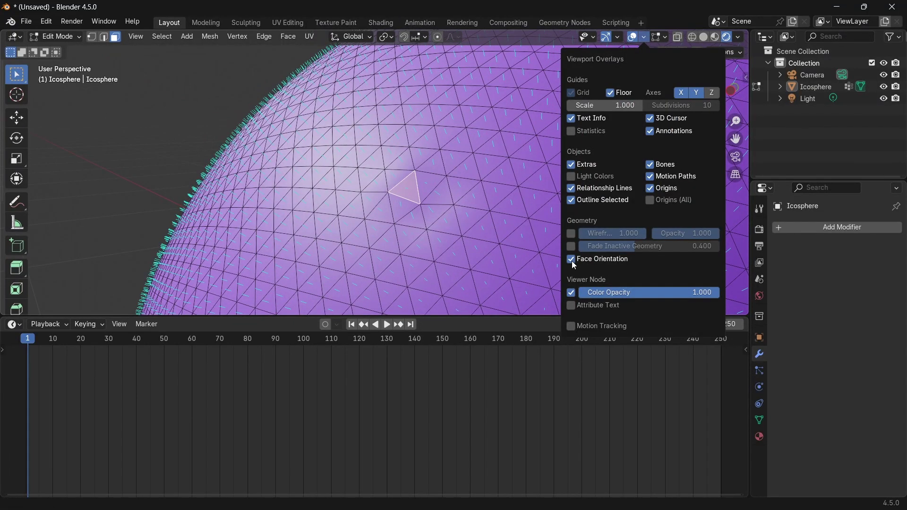
pyautogui.moveTo(487, 237); pyautogui.dragTo(451, 226, button='middle')
pyautogui.press('r')
pyautogui.press('Escape')
pyautogui.rightClick(560, 193)
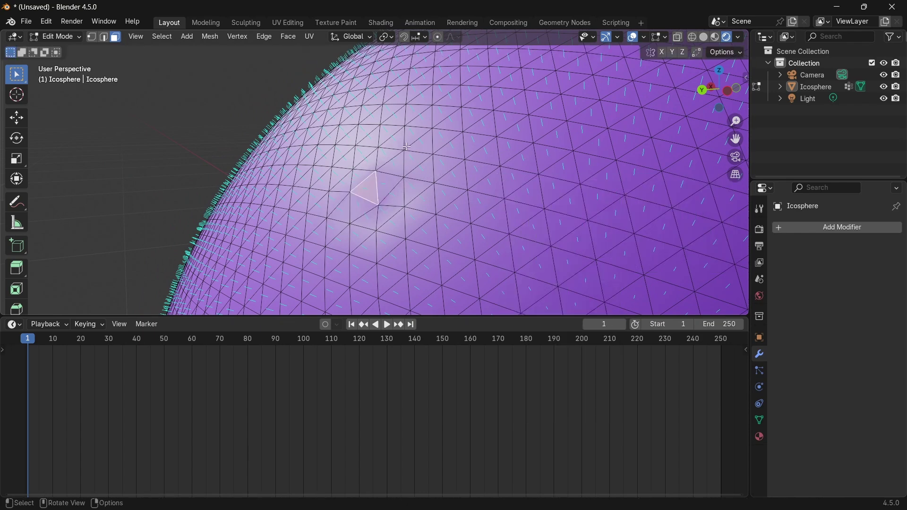
pyautogui.press('Tab')
pyautogui.press('Tab')
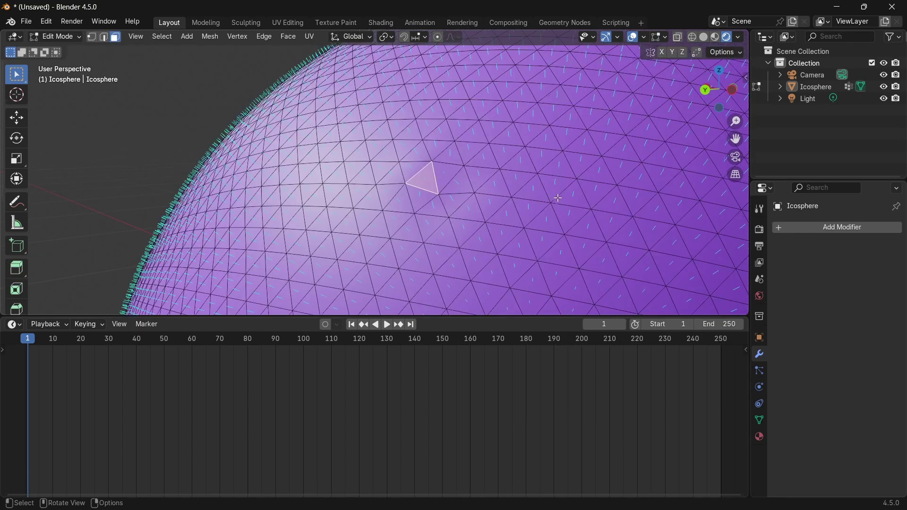
pyautogui.moveTo(581, 212); pyautogui.dragTo(502, 113, button='middle')
pyautogui.moveTo(451, 93); pyautogui.dragTo(575, 202, button='middle')
pyautogui.press('r')
pyautogui.rightClick(571, 192)
# - Trackball-rotate the dented face by about -26° and -12° to level it with the sphere's surface, and return to Object Mode
pyautogui.press('r')
pyautogui.press('r')
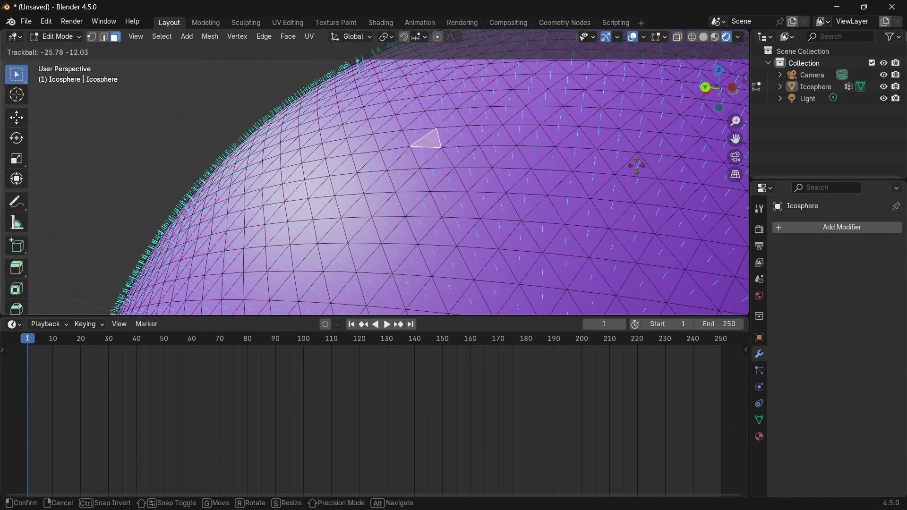
pyautogui.click(641, 167)
pyautogui.press('Tab')
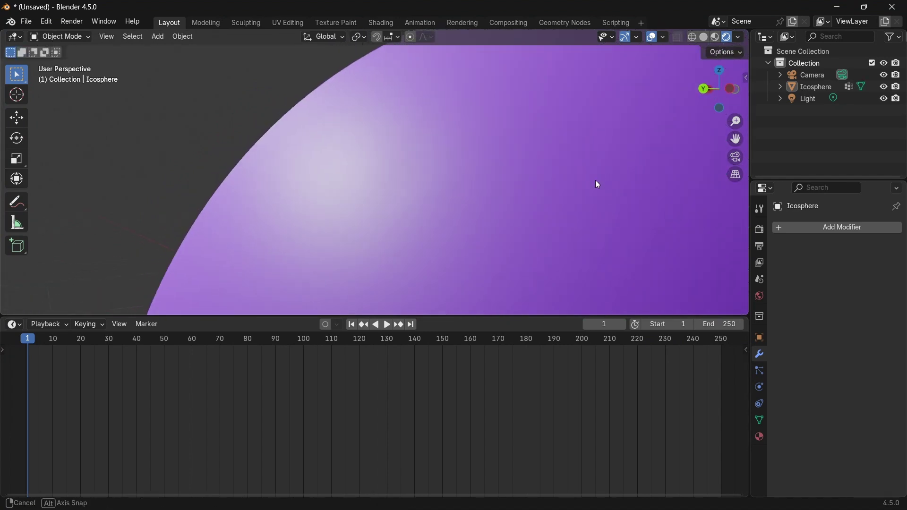
# - Change the enlarged timeline area to the Shader Editor to show the sphere's material nodes
pyautogui.scroll(-3, 594, 180)
pyautogui.click(14, 324)
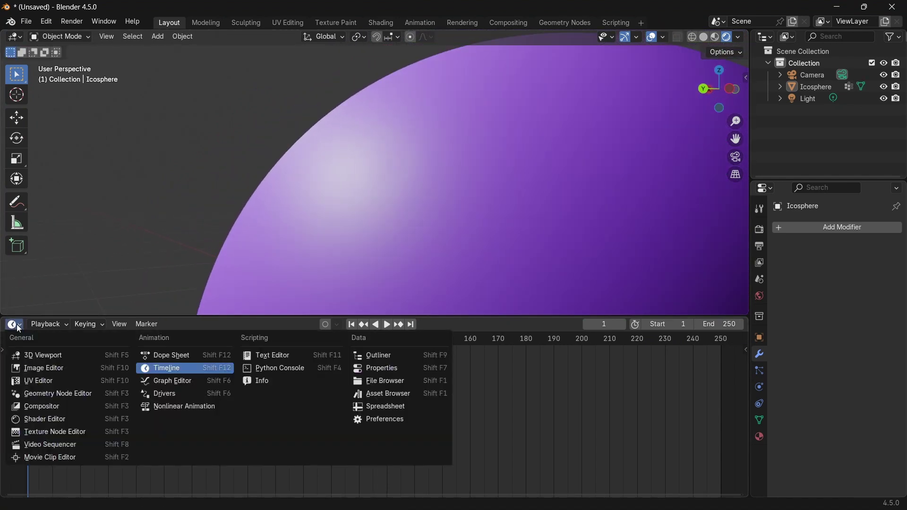
pyautogui.click(53, 420)
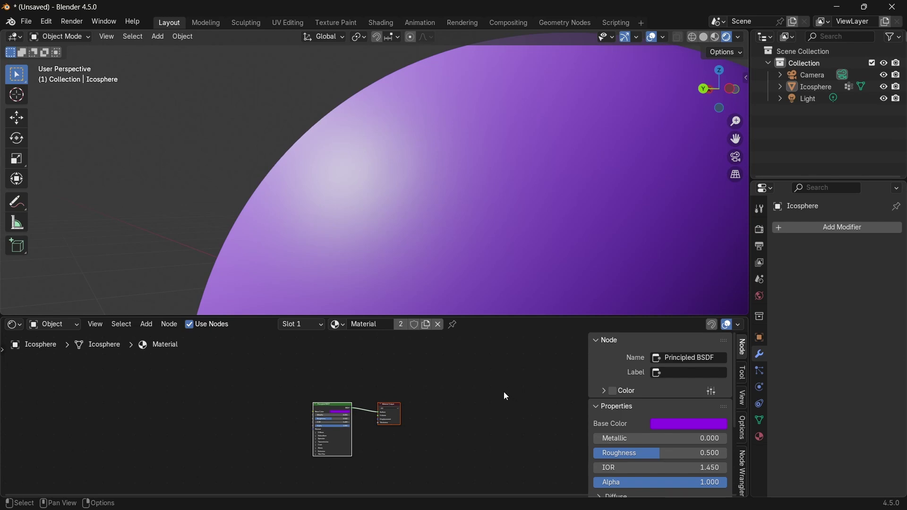
# - Hide the node sidebar and add a Noise Texture node well before the Principled BSDF node
pyautogui.press('n')
pyautogui.scroll(2, 367, 412)
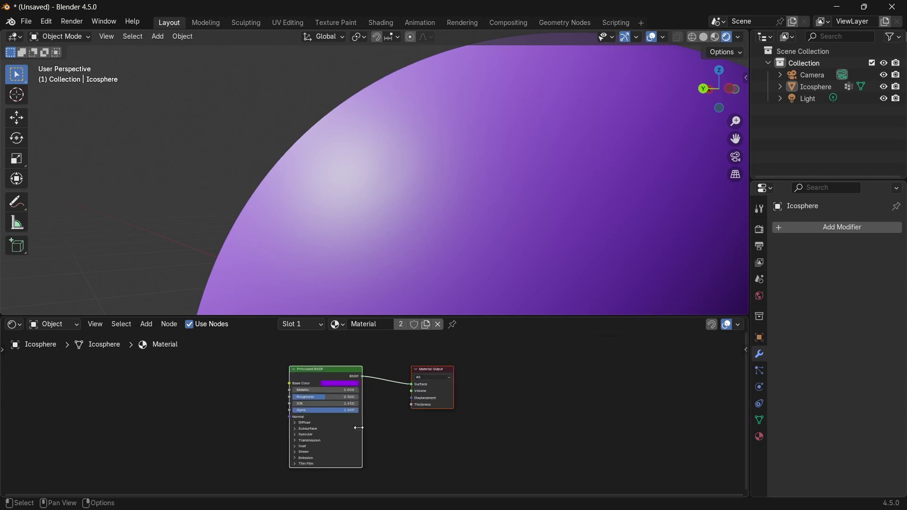
pyautogui.scroll(1, 185, 418)
pyautogui.hotkey('shift', 'a')
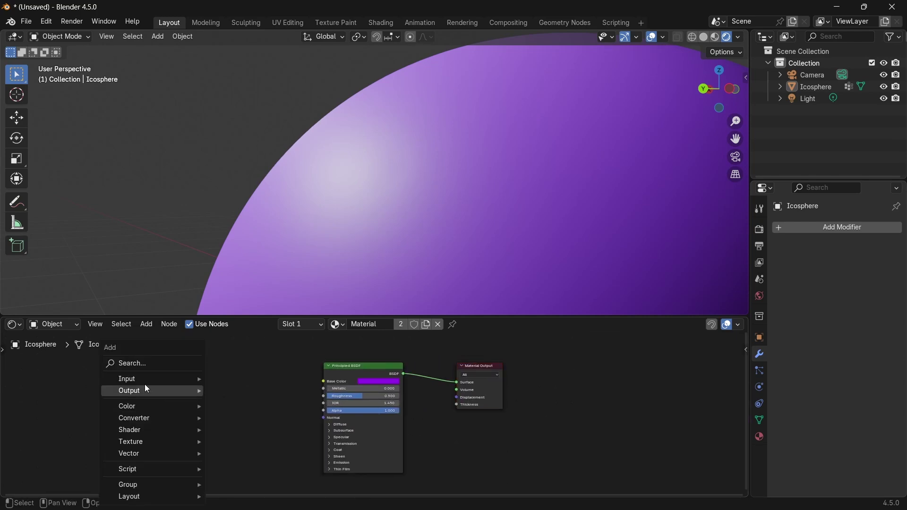
pyautogui.write('noise')
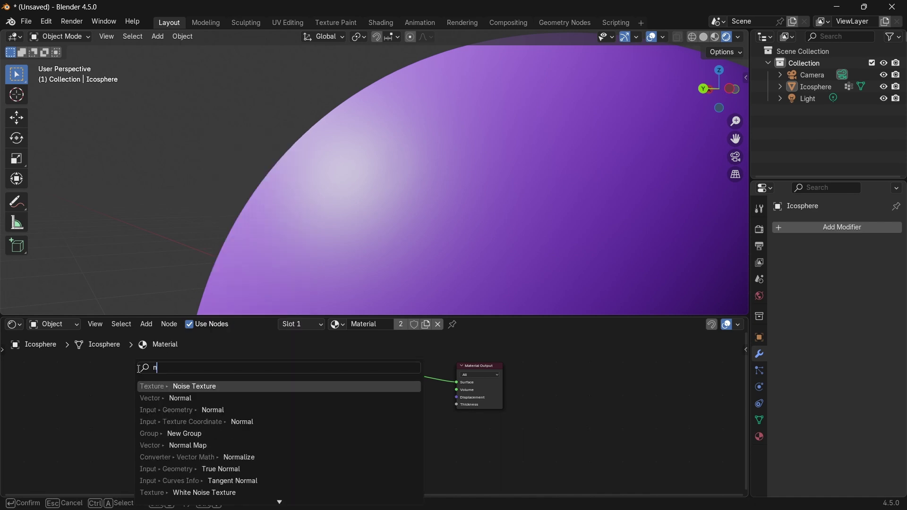
pyautogui.press('Return')
pyautogui.click(72, 369)
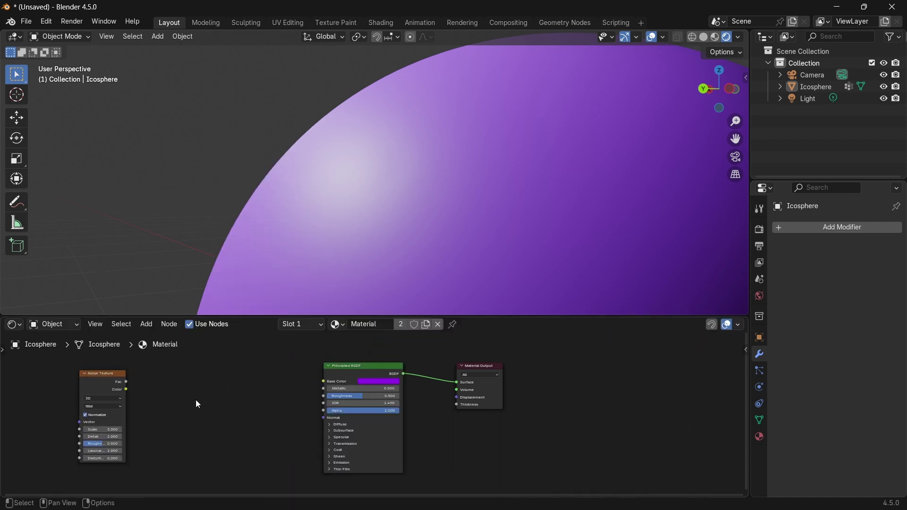
# - Add a Bump node and connect its Normal output to the Principled BSDF's Normal input
pyautogui.hotkey('shift', 'a')
pyautogui.click(141, 367)
pyautogui.write('bump')
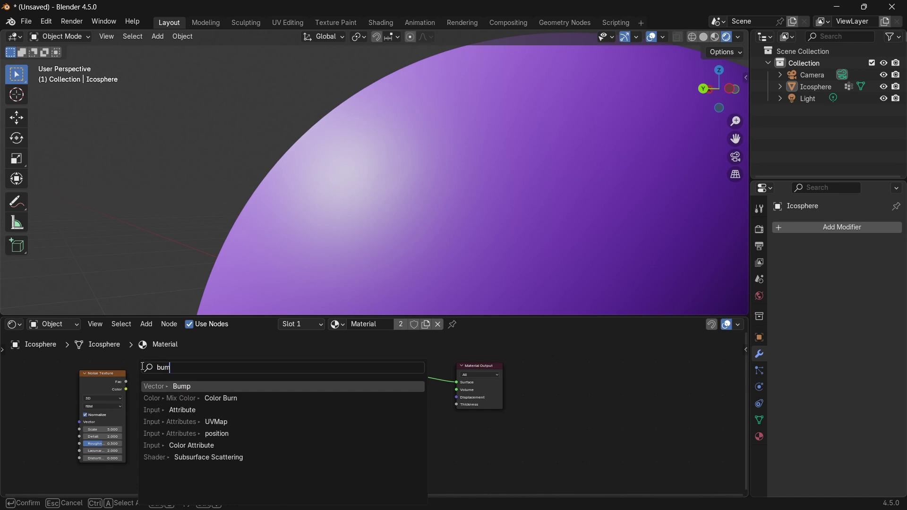
pyautogui.press('Return')
pyautogui.click(204, 385)
pyautogui.scroll(1, 204, 385)
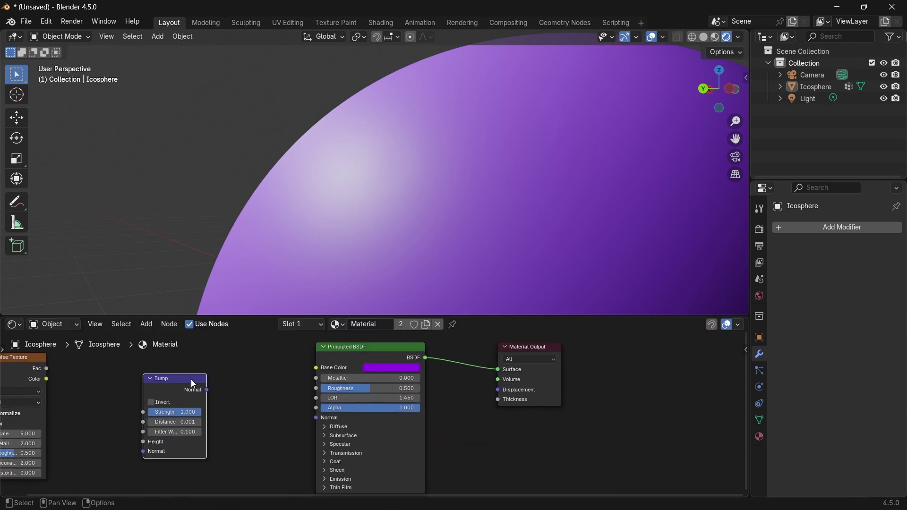
pyautogui.scroll(1, 308, 431)
pyautogui.moveTo(189, 386); pyautogui.dragTo(303, 417)
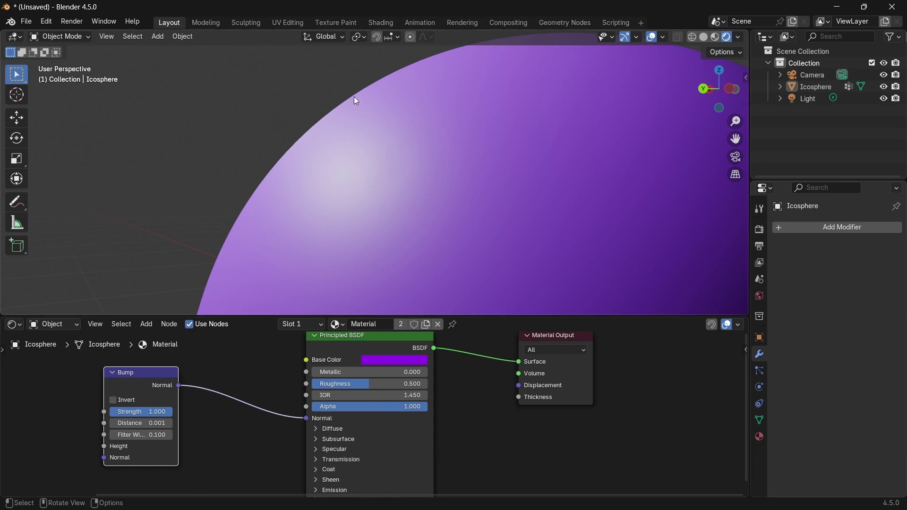
# - Move the Noise Texture node closer to the Bump node and preview its Fac output directly on the material surface
pyautogui.scroll(-2, 134, 437)
pyautogui.moveTo(134, 437); pyautogui.dragTo(194, 421, button='middle')
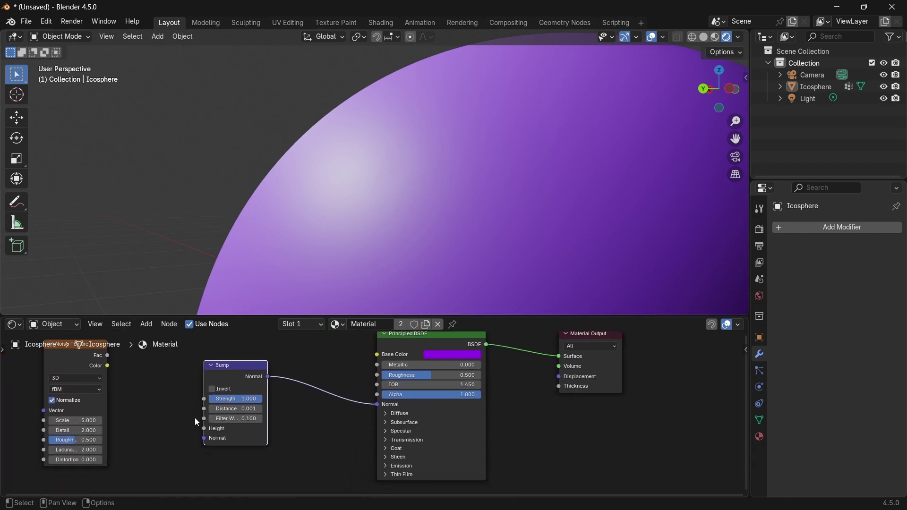
pyautogui.scroll(1, 202, 410)
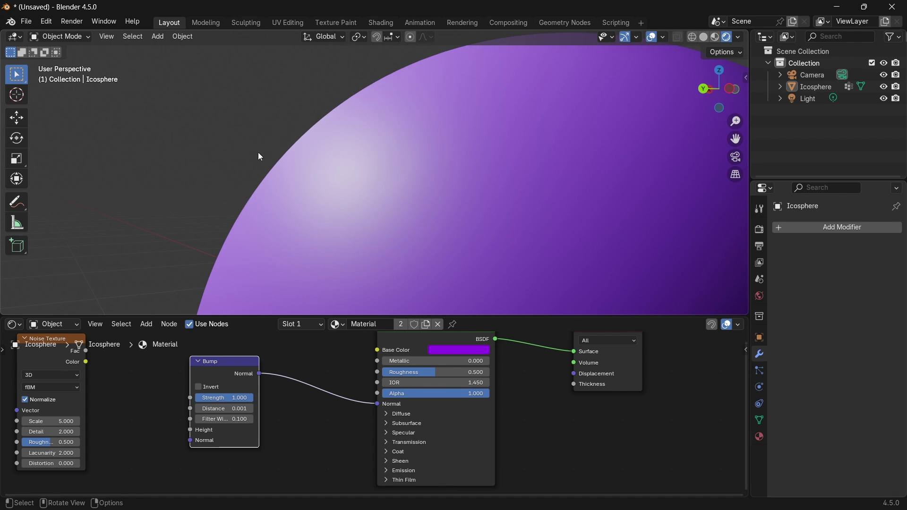
pyautogui.moveTo(43, 347); pyautogui.dragTo(160, 365)
pyautogui.scroll(1, 204, 384)
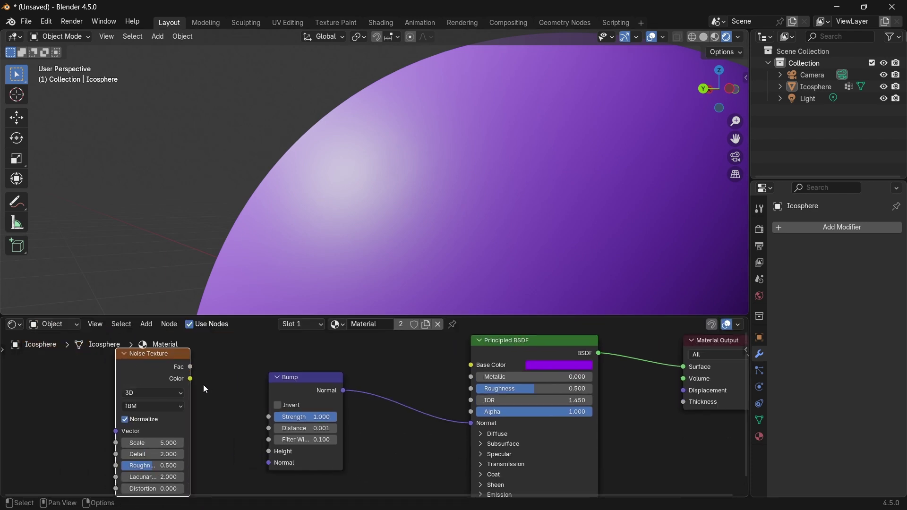
pyautogui.keyDown('ctrl'); pyautogui.keyDown('shift'); pyautogui.click(143, 357); pyautogui.keyUp('shift'); pyautogui.keyUp('ctrl')
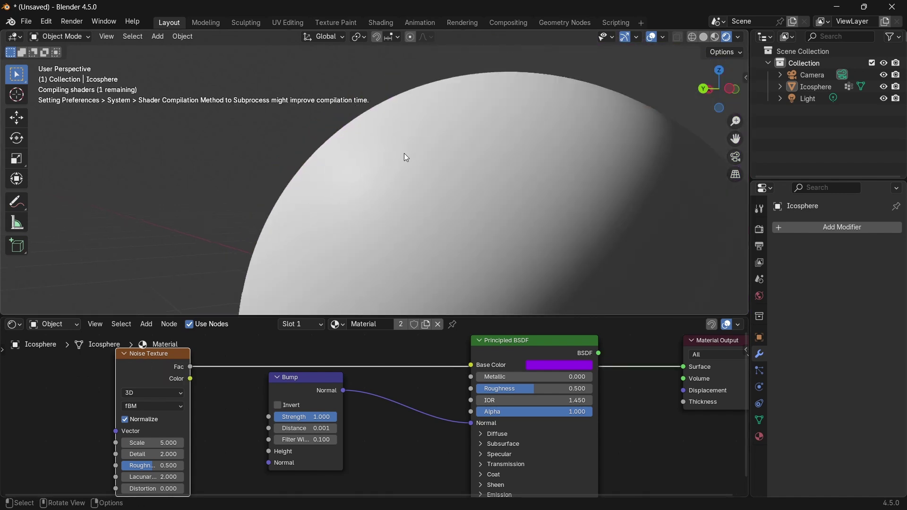
pyautogui.scroll(-8, 347, 217)
pyautogui.moveTo(350, 219); pyautogui.dragTo(441, 248, button='middle')
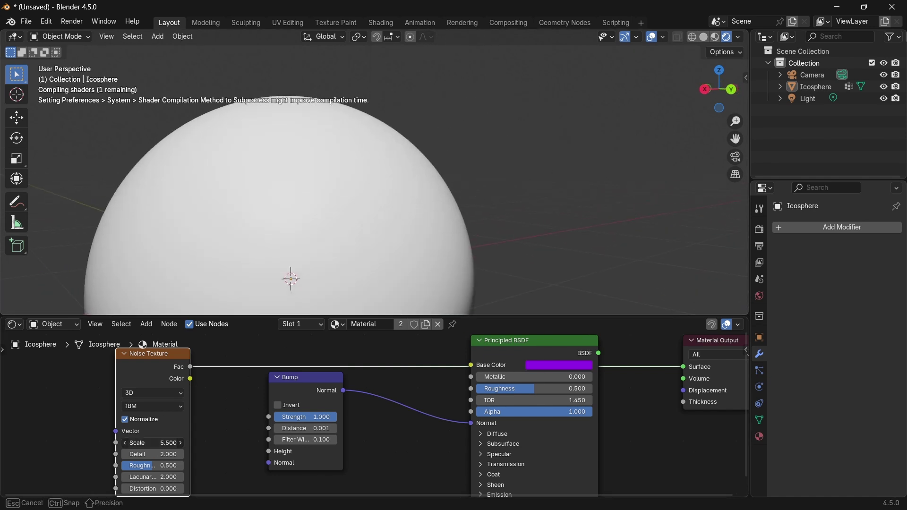
# - Add Texture Coordinate and Mapping nodes feeding the Noise Texture's Vector input
pyautogui.hotkey('ctrl', 't')
pyautogui.moveTo(203, 366); pyautogui.dragTo(288, 346, button='middle')
pyautogui.click(87, 383)
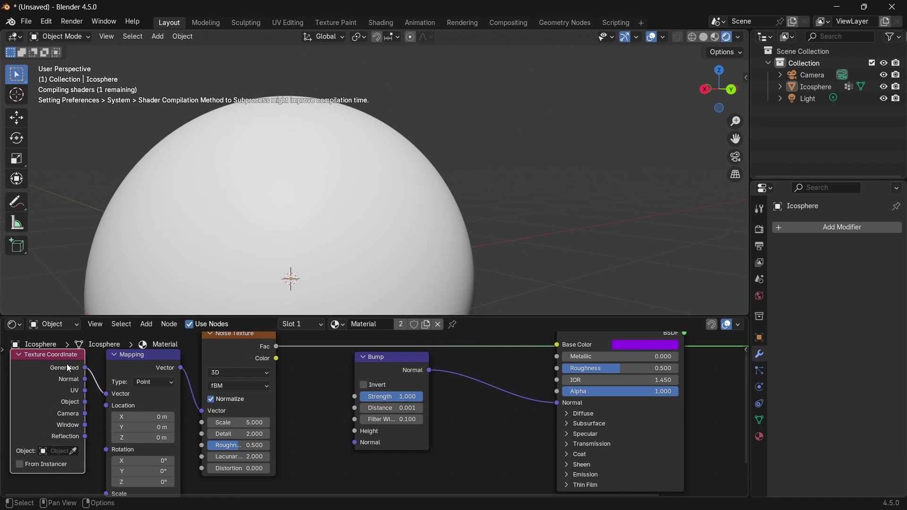
# - View the noise on the sphere in Material Preview, shift the Bump node slightly lower, and return to Rendered shading
pyautogui.click(715, 37)
pyautogui.moveTo(531, 174); pyautogui.dragTo(411, 204, button='middle')
pyautogui.moveTo(242, 423); pyautogui.dragTo(244, 423)
pyautogui.scroll(1, 244, 422)
pyautogui.moveTo(340, 364); pyautogui.dragTo(258, 426, button='middle')
pyautogui.moveTo(327, 423); pyautogui.dragTo(345, 449)
pyautogui.moveTo(334, 375); pyautogui.dragTo(348, 345, button='middle')
pyautogui.click(729, 37)
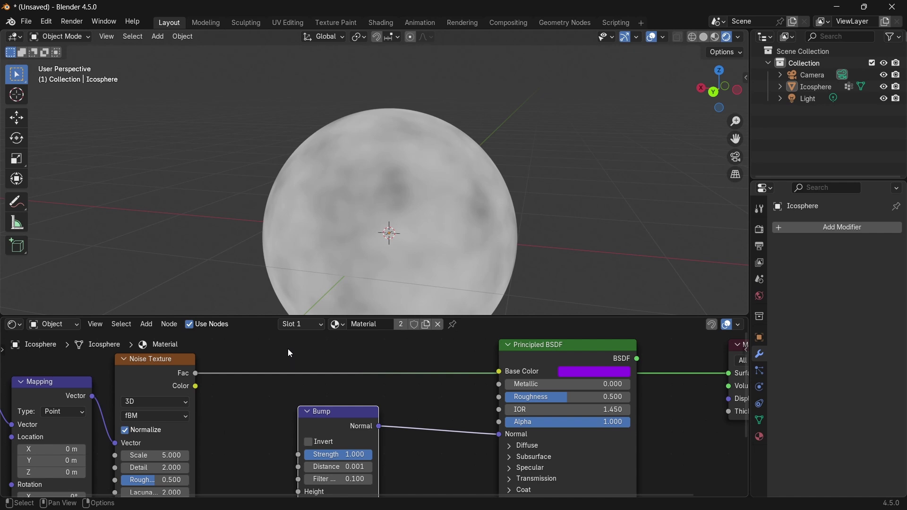
# - Set the Noise Texture's scale to 17 and connect its Fac output to the Bump node's Height input
pyautogui.click(165, 360)
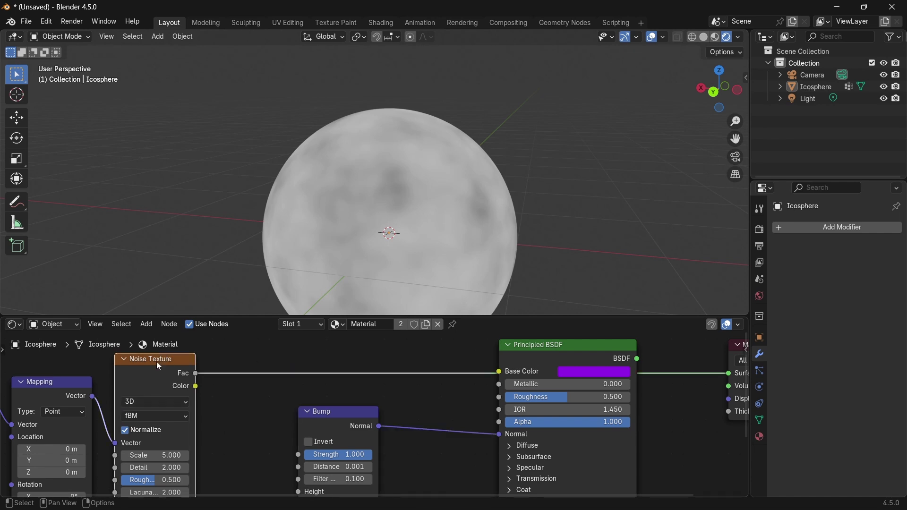
pyautogui.moveTo(152, 455); pyautogui.dragTo(208, 455)
pyautogui.moveTo(196, 374); pyautogui.dragTo(299, 405)
# - Reconnect the Principled BSDF's output to the Material Output's Surface input
pyautogui.moveTo(340, 401); pyautogui.dragTo(168, 491, button='middle')
pyautogui.moveTo(469, 363); pyautogui.dragTo(556, 376)
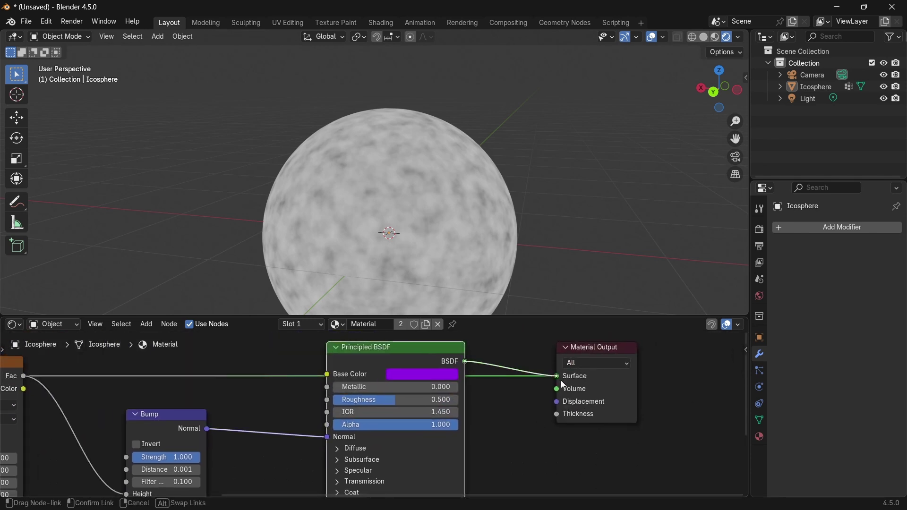
pyautogui.moveTo(563, 249); pyautogui.dragTo(478, 175, button='middle')
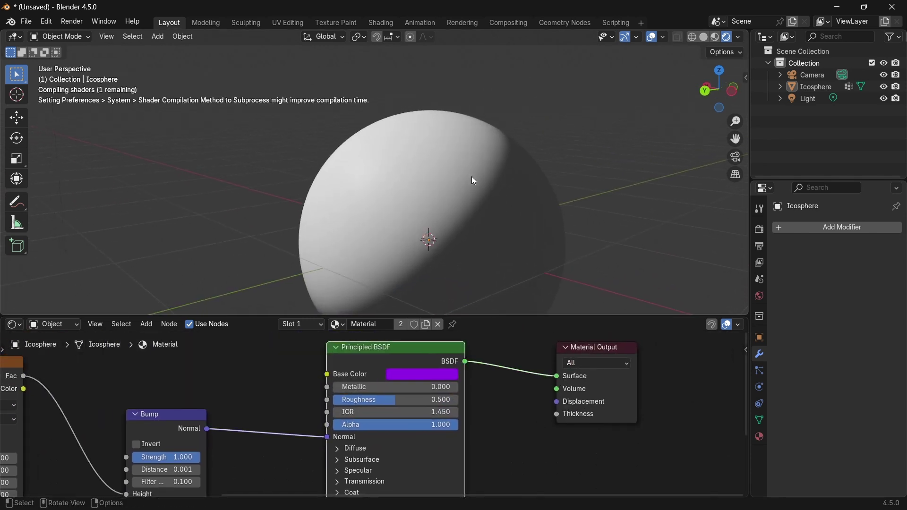
pyautogui.moveTo(377, 189); pyautogui.dragTo(427, 218, button='middle')
pyautogui.moveTo(249, 394); pyautogui.dragTo(352, 373, button='middle')
pyautogui.scroll(-3, 361, 384)
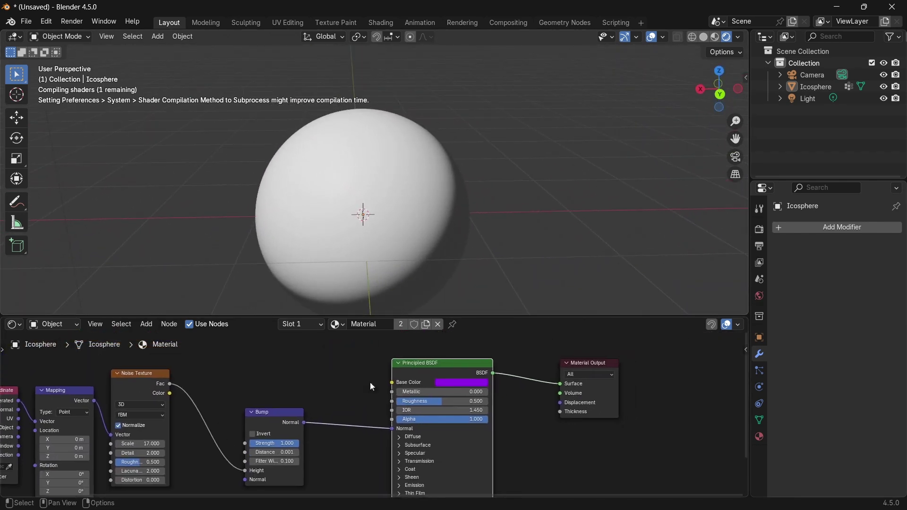
# - Compare the purple sphere in Material Preview and Rendered shading, ending in Rendered shading
pyautogui.click(715, 37)
pyautogui.moveTo(356, 266)
pyautogui.mouseDown(button='middle')
pyautogui.moveTo(378, 264)
pyautogui.moveTo(347, 240)
pyautogui.mouseUp(button='middle')
pyautogui.click(727, 37)
pyautogui.moveTo(462, 163)
pyautogui.mouseDown(button='middle')
pyautogui.moveTo(450, 160)
pyautogui.moveTo(488, 377)
pyautogui.mouseUp(button='middle')
pyautogui.moveTo(366, 166); pyautogui.dragTo(417, 169, button='middle')
pyautogui.scroll(2, 321, 367)
# - Set the Bump node's distance to 1 and its strength to about 0.133
pyautogui.moveTo(317, 363); pyautogui.dragTo(363, 285, button='middle')
pyautogui.scroll(1, 360, 418)
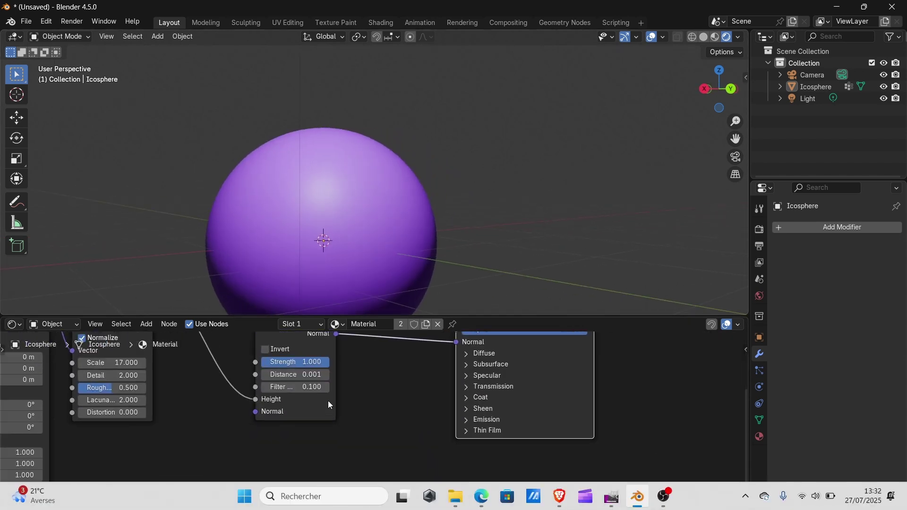
pyautogui.click(291, 373)
pyautogui.write('1')
pyautogui.press('Return')
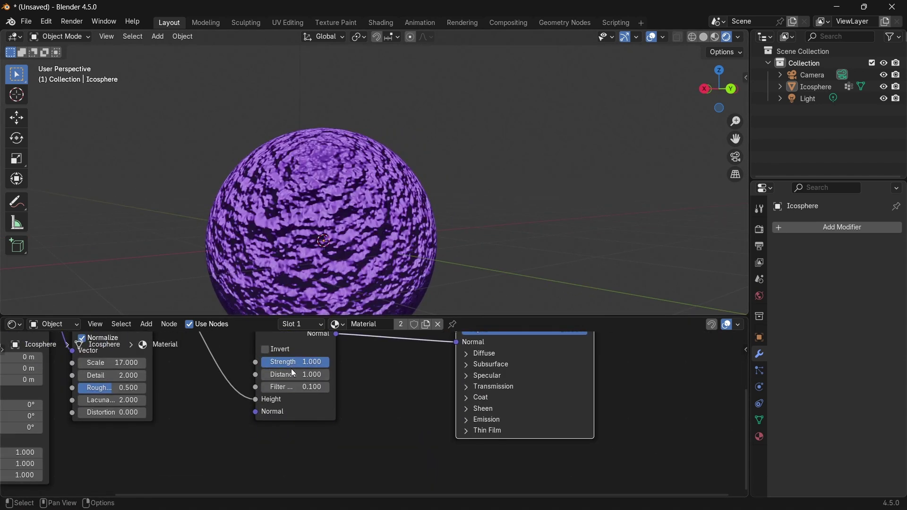
pyautogui.scroll(1, 360, 413)
pyautogui.moveTo(303, 359); pyautogui.dragTo(264, 358)
# - Examine how the bumped surface catches the light from several angles around the sphere
pyautogui.moveTo(258, 227); pyautogui.dragTo(287, 135, button='middle')
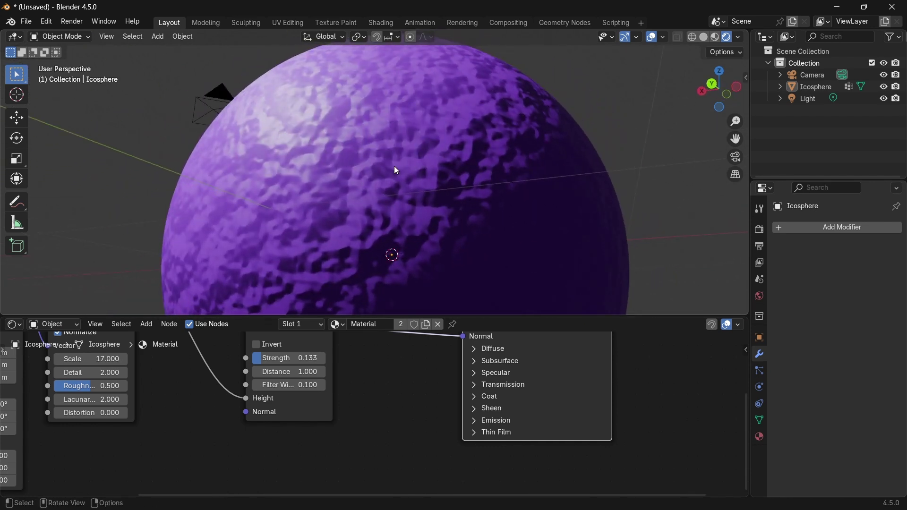
pyautogui.scroll(1, 397, 171)
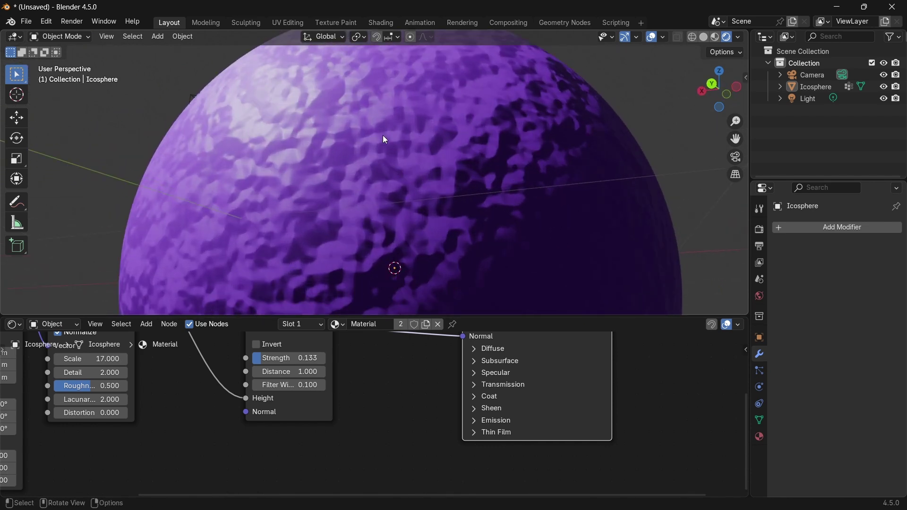
pyautogui.moveTo(385, 137); pyautogui.dragTo(326, 149, button='middle')
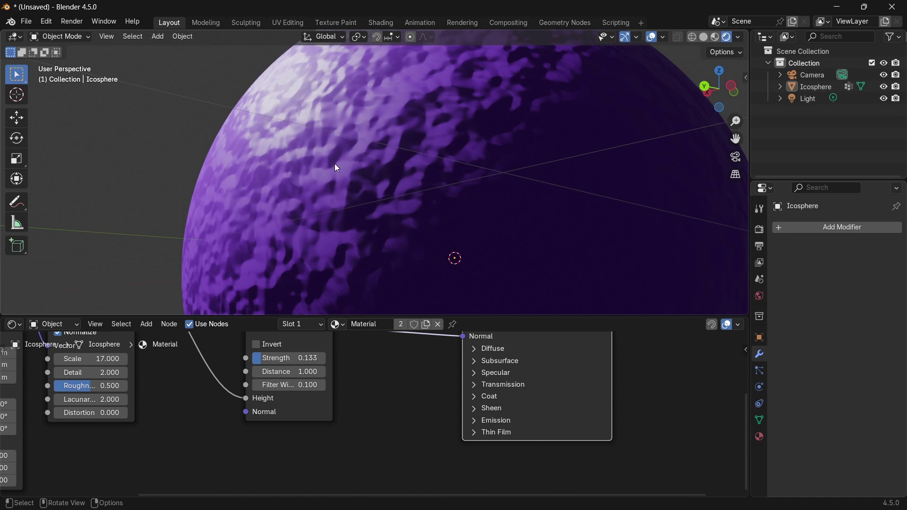
pyautogui.moveTo(357, 162); pyautogui.dragTo(363, 136, button='middle')
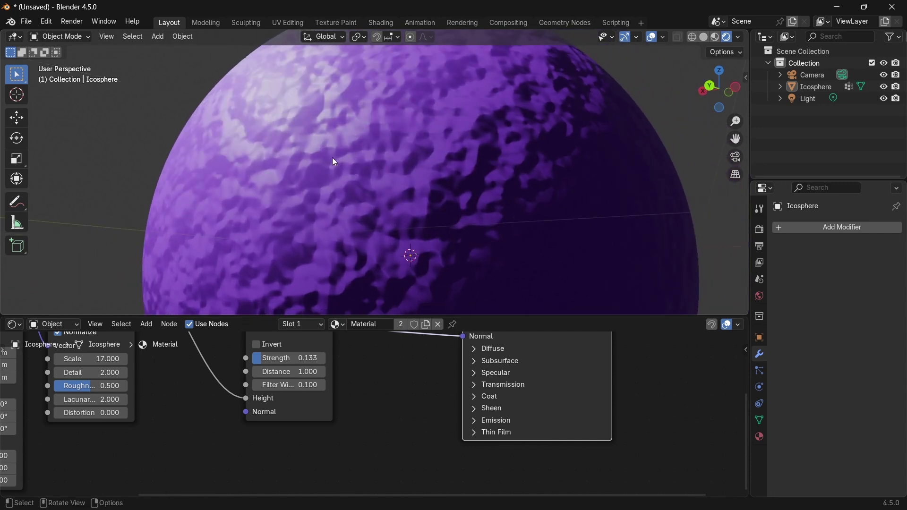
pyautogui.moveTo(335, 177); pyautogui.dragTo(363, 32, button='middle')
pyautogui.scroll(-4, 543, 71)
pyautogui.scroll(-4, 314, 397)
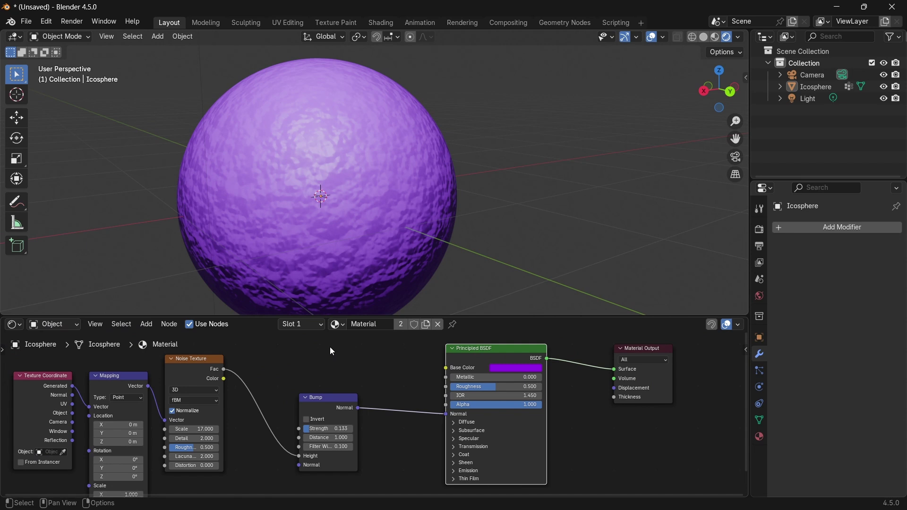
# - Reposition the Noise Texture and Bump nodes closer to the Principled BSDF node
pyautogui.moveTo(190, 359); pyautogui.dragTo(239, 372)
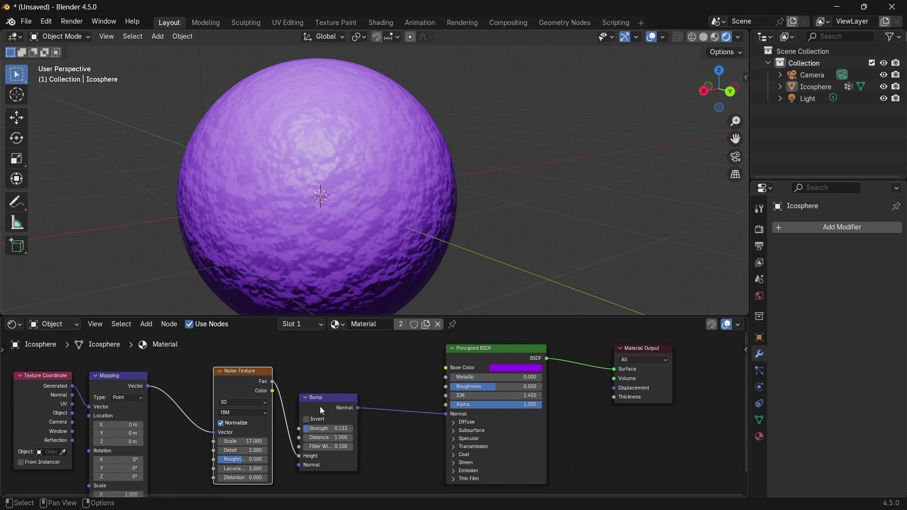
pyautogui.moveTo(319, 408); pyautogui.dragTo(341, 402)
pyautogui.moveTo(224, 372); pyautogui.dragTo(235, 372)
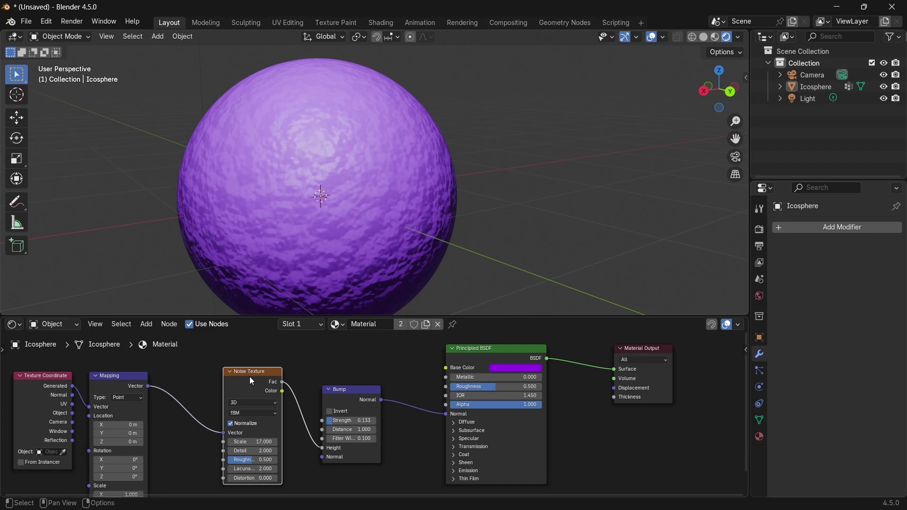
# - Set the Bump strength to about 0.067 and the Noise Texture's detail to 15
pyautogui.scroll(3, 330, 426)
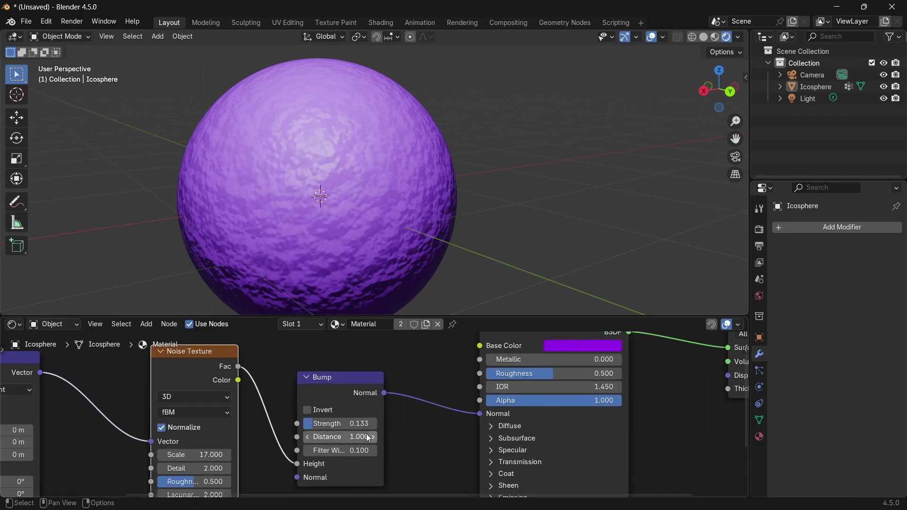
pyautogui.moveTo(340, 424); pyautogui.dragTo(333, 424)
pyautogui.moveTo(163, 470); pyautogui.dragTo(218, 469)
pyautogui.moveTo(217, 214); pyautogui.dragTo(403, 231, button='middle')
pyautogui.scroll(5, 273, 234)
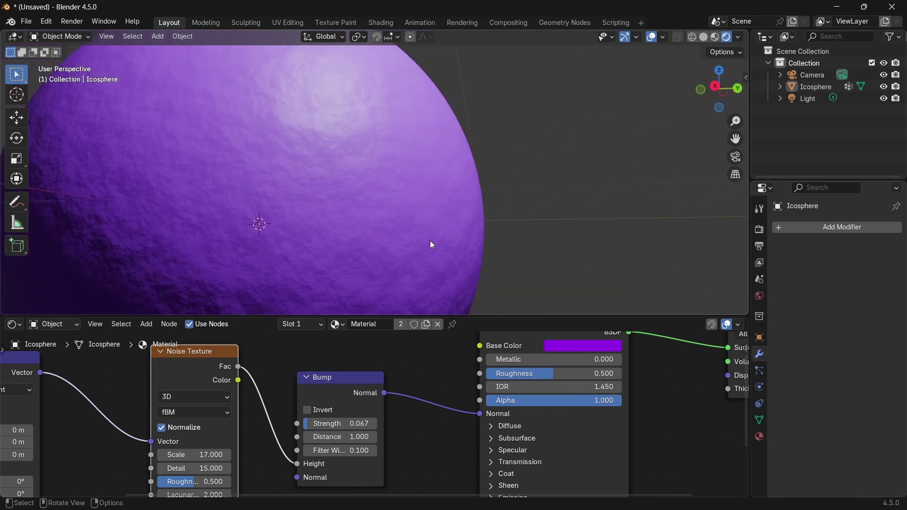
pyautogui.scroll(1, 418, 241)
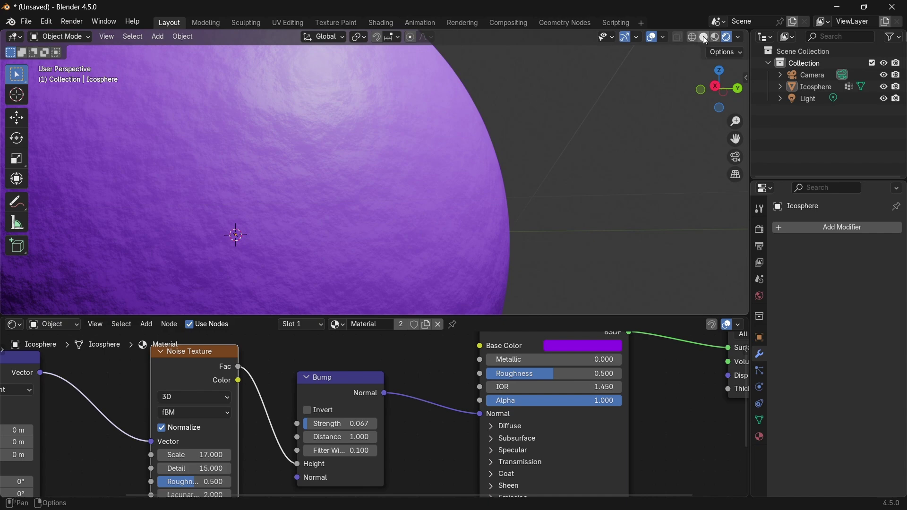
# - Examine the sphere's mesh and face normals in Edit Mode under Solid and Material Preview shading
pyautogui.press('Tab')
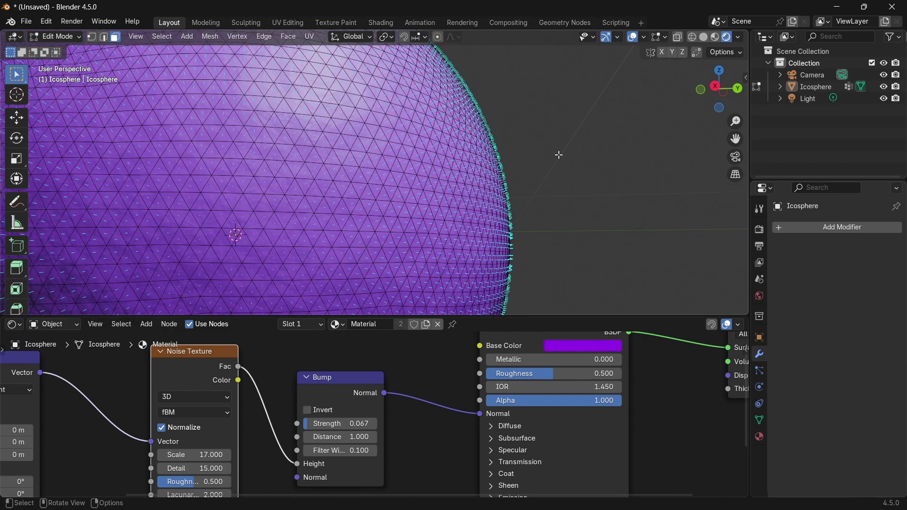
pyautogui.moveTo(572, 155); pyautogui.dragTo(681, 71, button='middle')
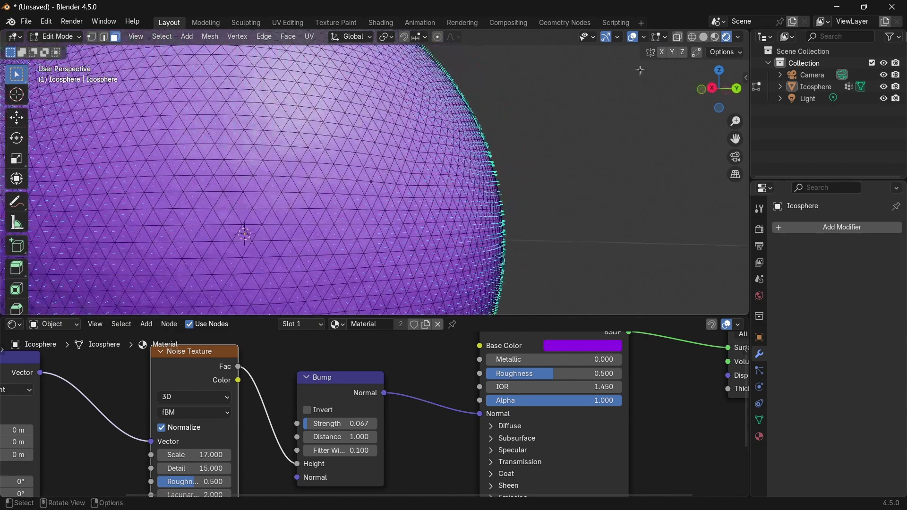
pyautogui.click(703, 37)
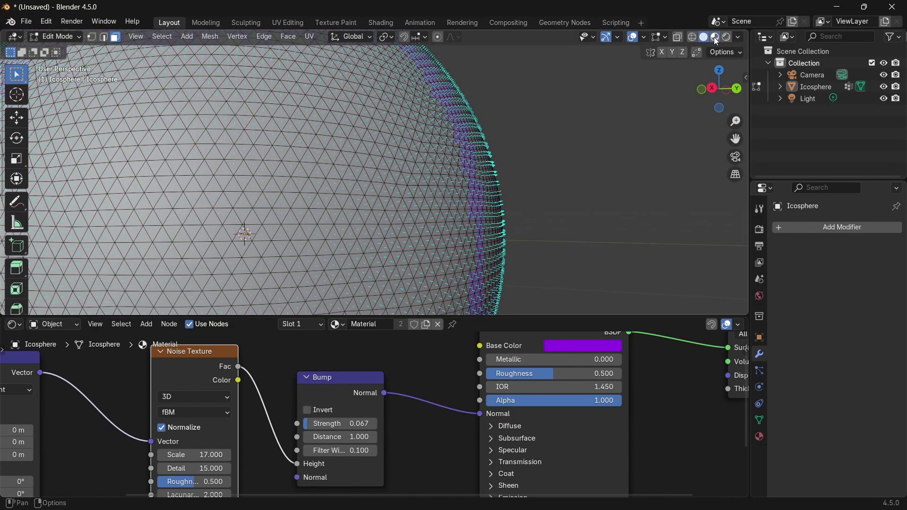
pyautogui.click(715, 38)
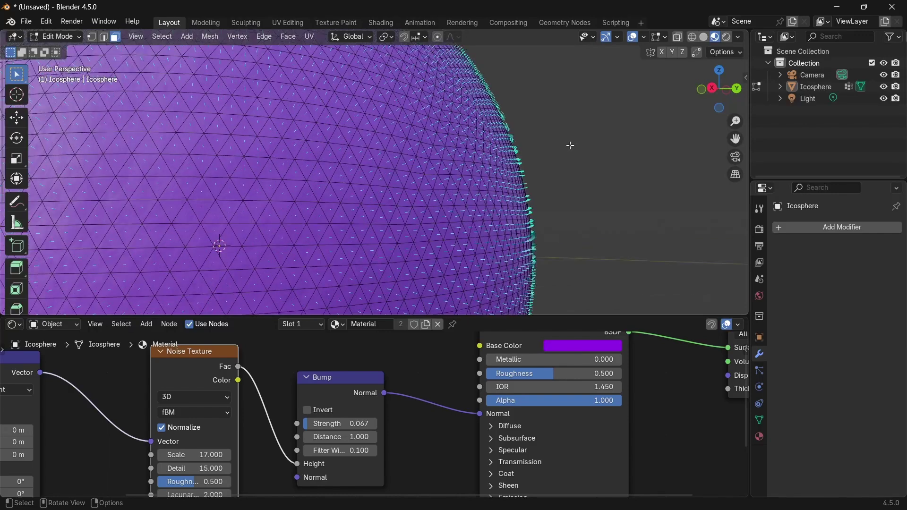
pyautogui.scroll(-4, 567, 148)
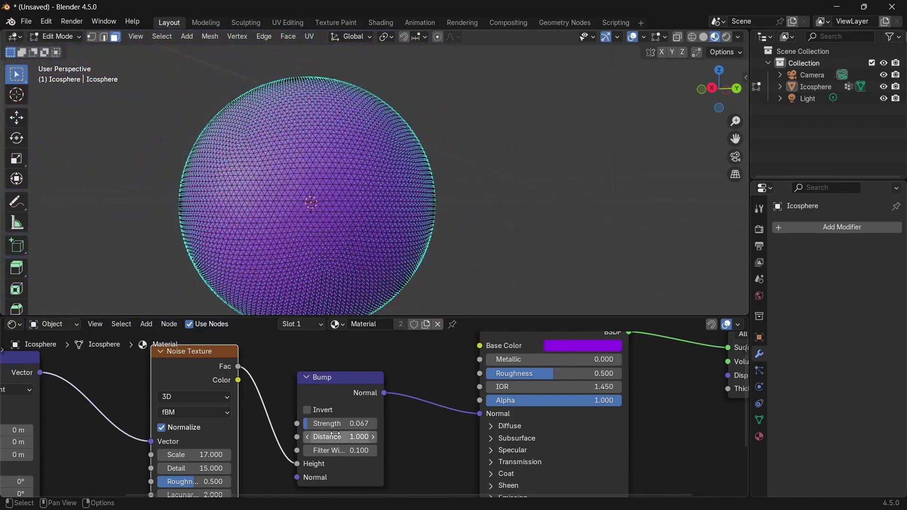
pyautogui.scroll(-2, 334, 439)
pyautogui.scroll(-1, 373, 416)
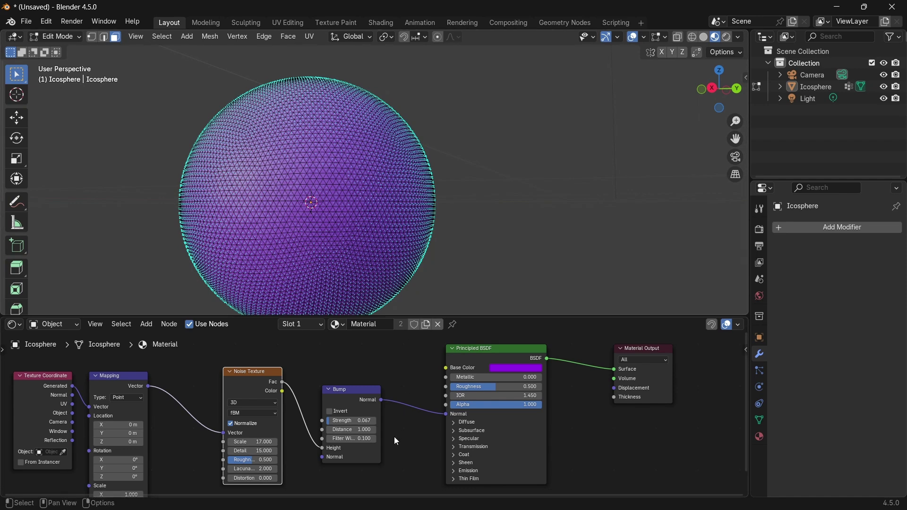
# - Set the Bump strength to about 0.233 and return the sphere to Object Mode
pyautogui.moveTo(353, 419); pyautogui.dragTo(369, 420)
pyautogui.press('Tab')
pyautogui.moveTo(458, 202); pyautogui.dragTo(510, 162, button='middle')
pyautogui.scroll(-3, 617, 155)
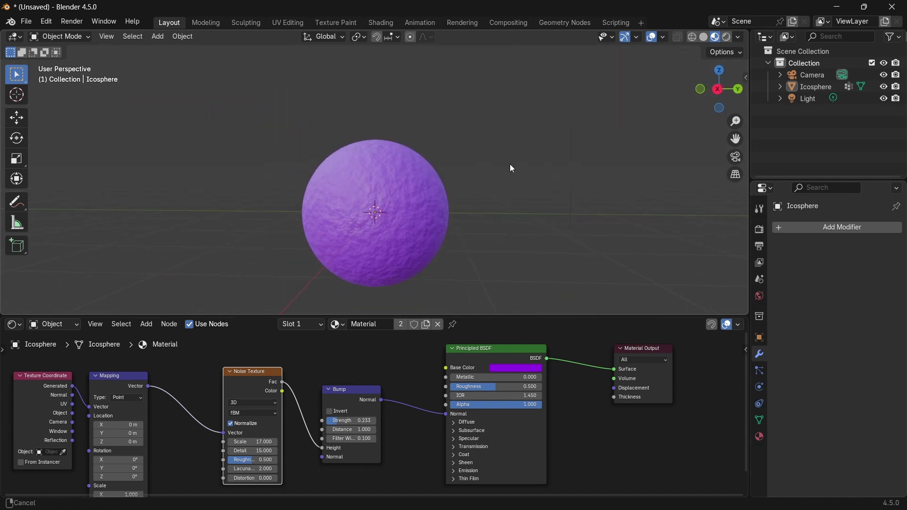
pyautogui.scroll(2, 510, 163)
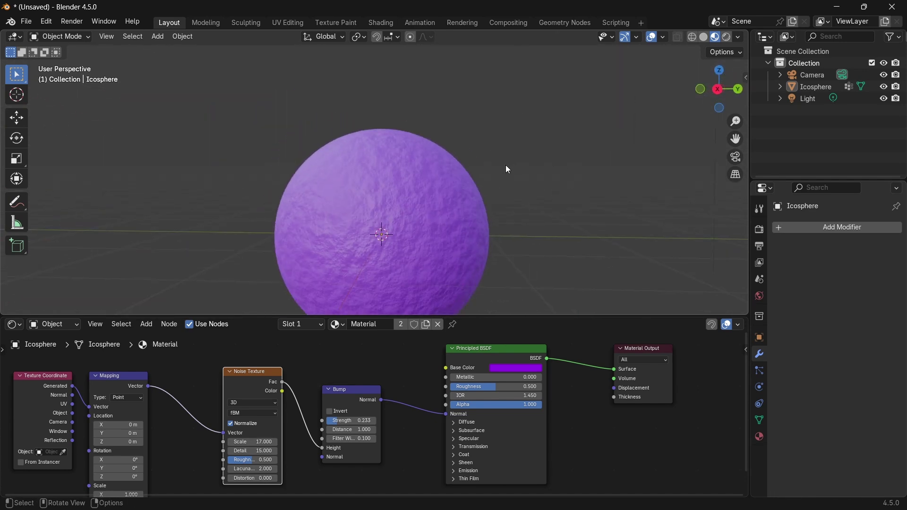